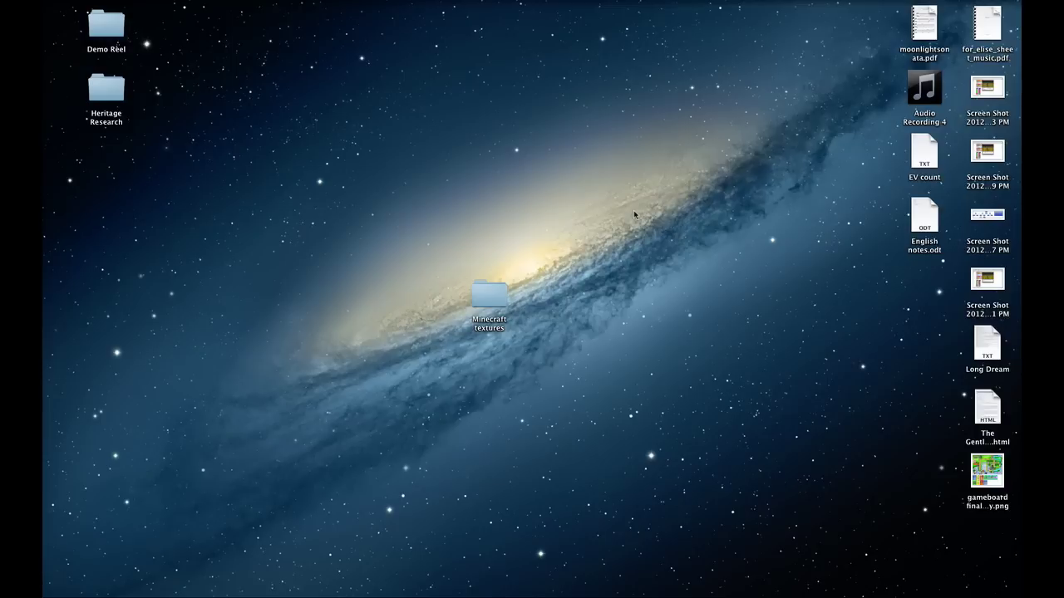
# Open a Finder window, go to the minecraft folder and open its bin subfolder
pyautogui.moveTo(278, 592)
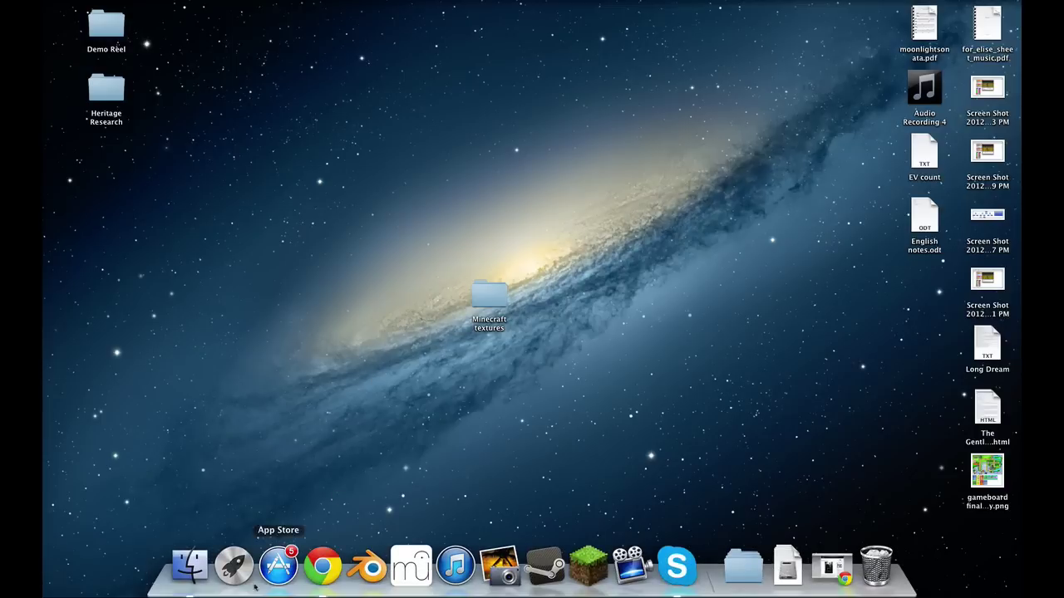
pyautogui.click(189, 565)
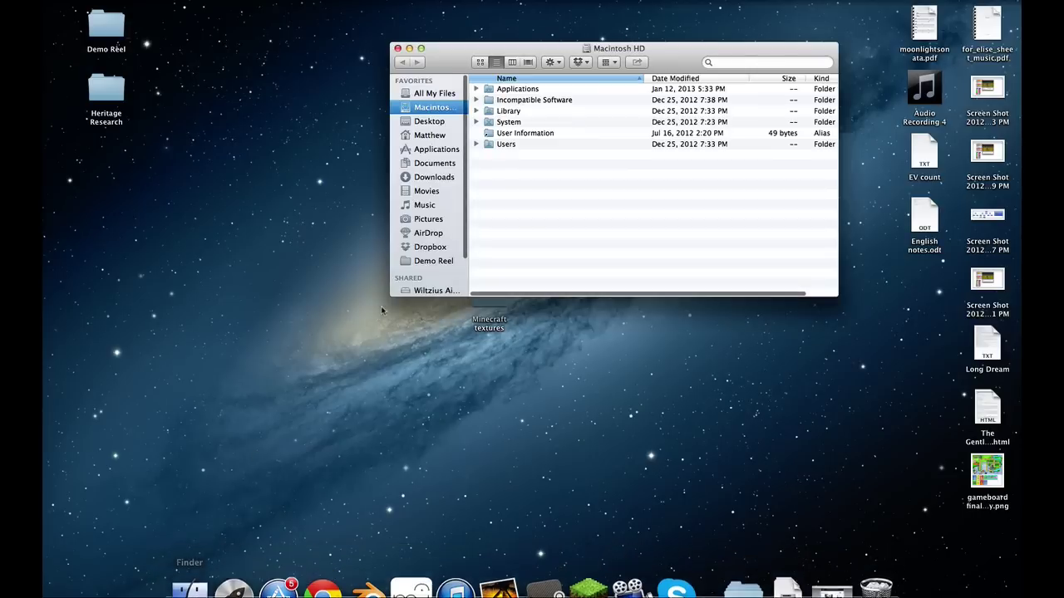
pyautogui.moveTo(661, 60); pyautogui.dragTo(574, 189)
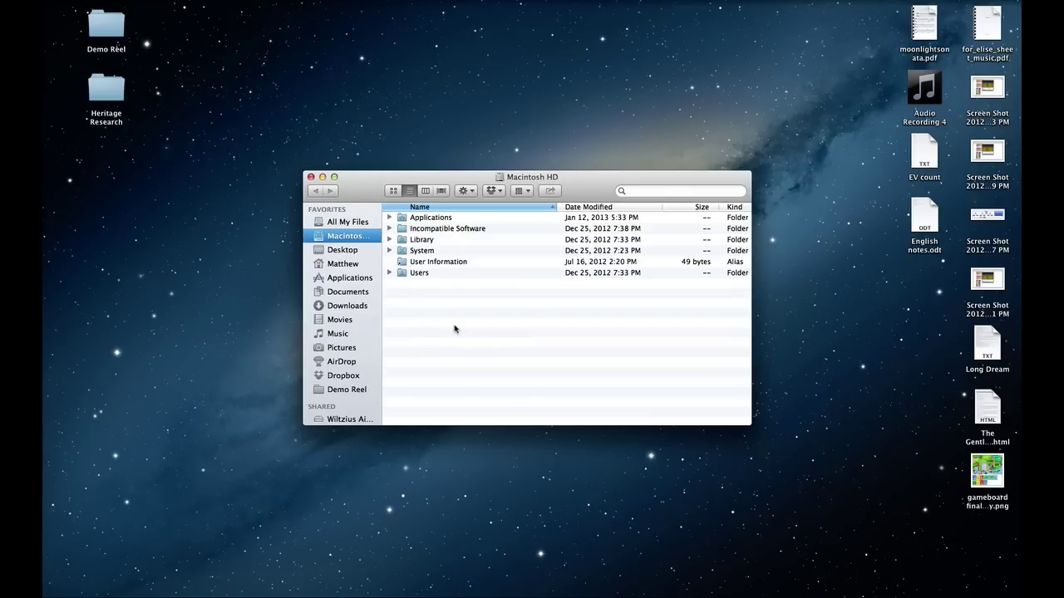
pyautogui.press('super+shift+g')
pyautogui.press('Return')
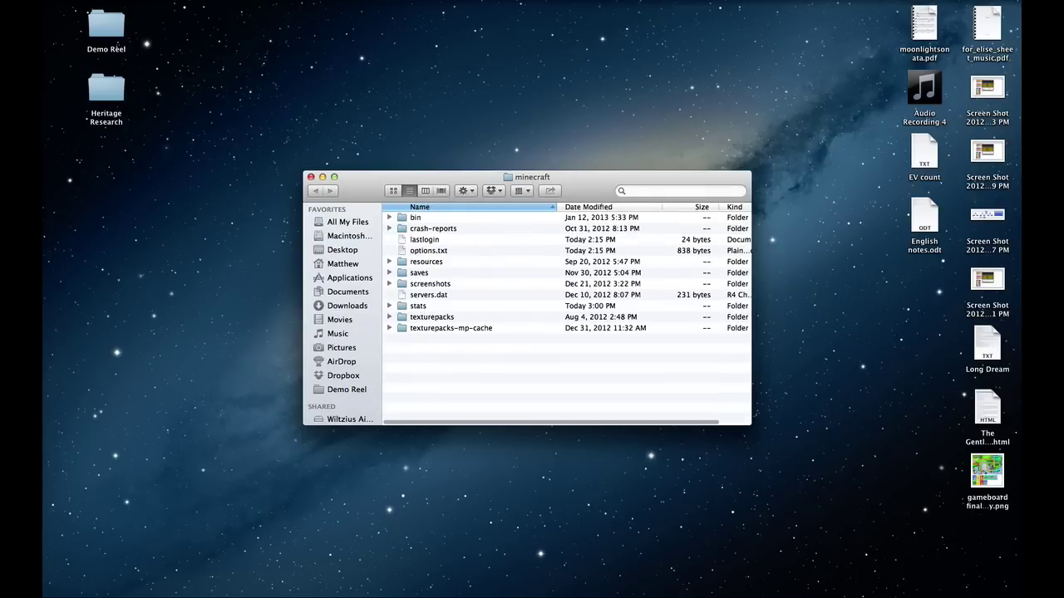
pyautogui.doubleClick(448, 217)
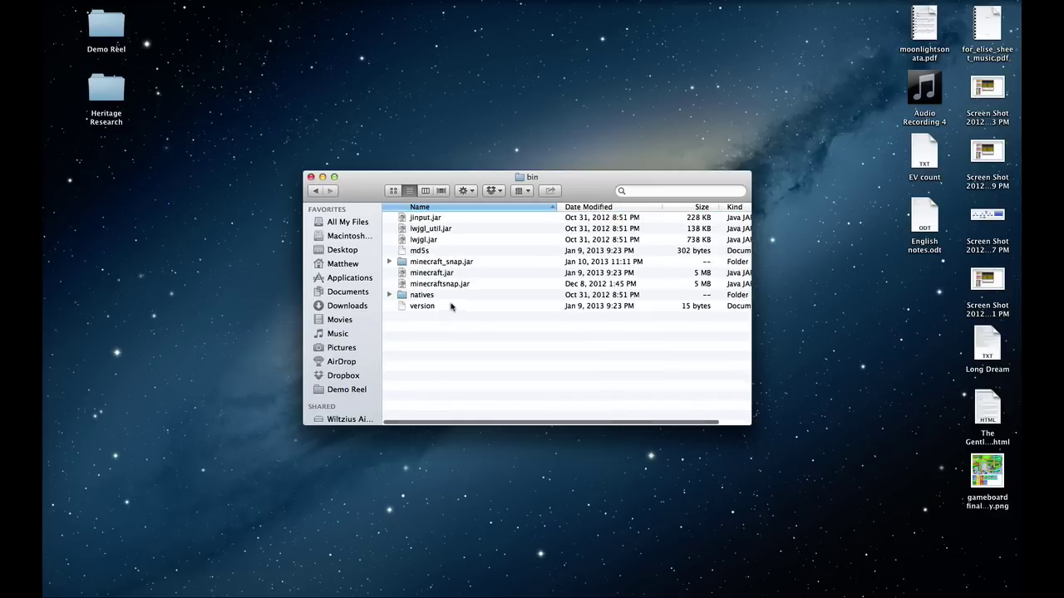
pyautogui.click(457, 262)
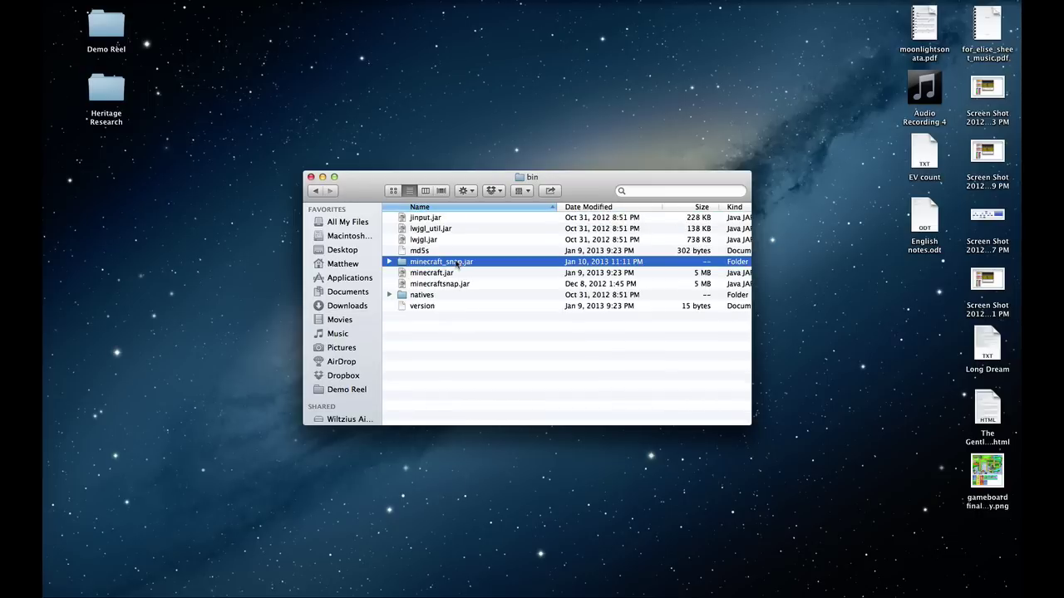
pyautogui.click(456, 264)
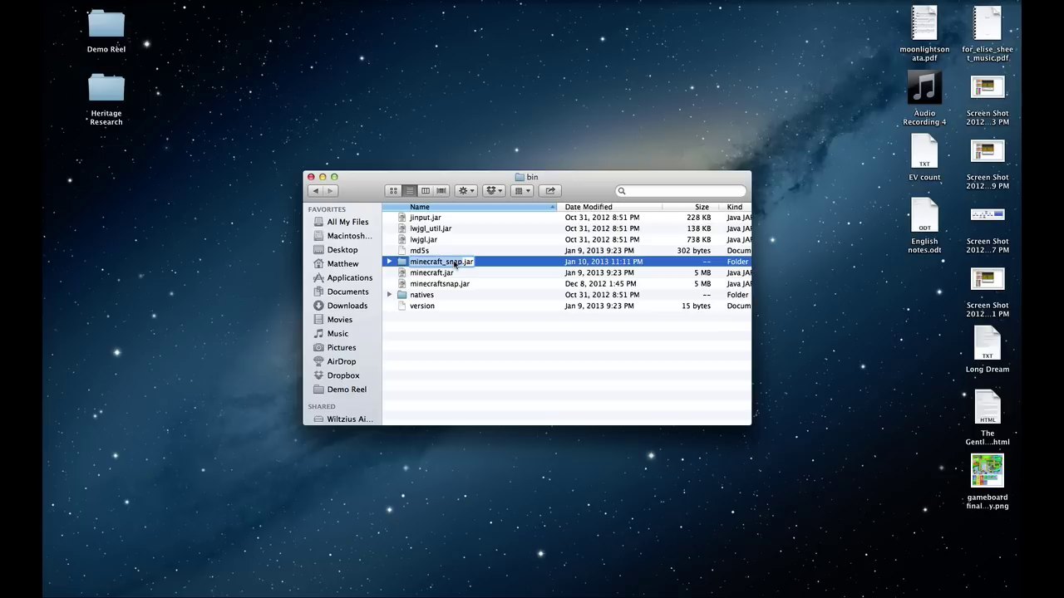
pyautogui.click(455, 262)
pyautogui.press('BackSpace')
pyautogui.press('BackSpace')
pyautogui.press('BackSpace')
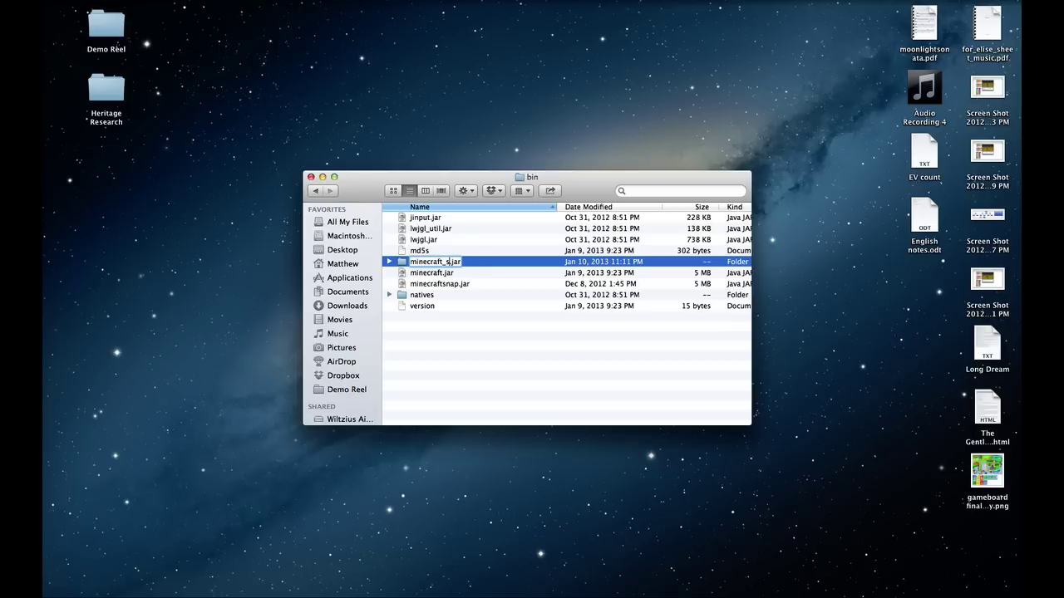
pyautogui.press('BackSpace')
pyautogui.press('BackSpace')
pyautogui.write('_snap')
pyautogui.press('Return')
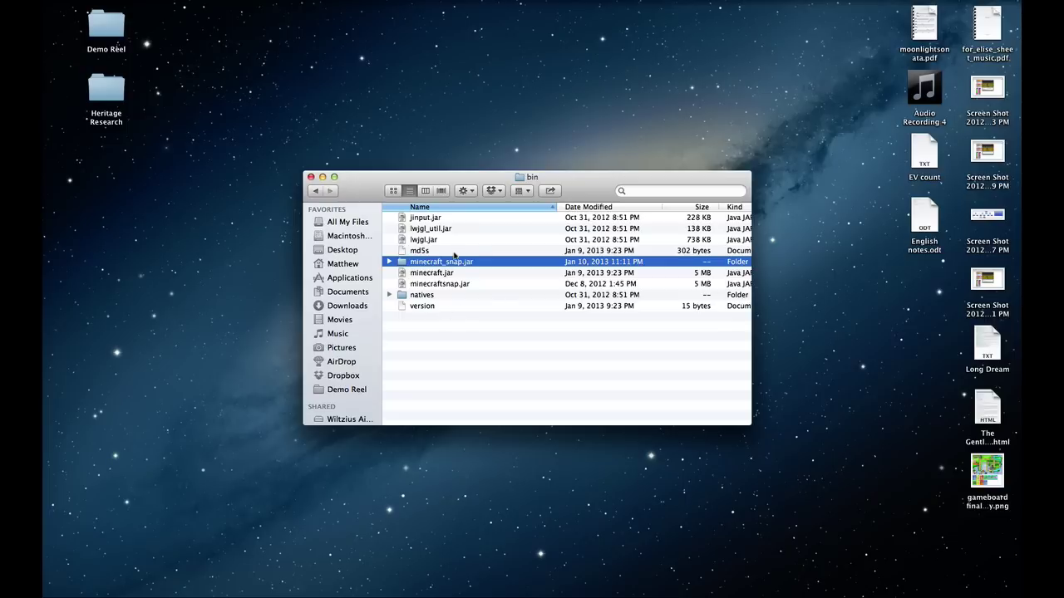
# Move the minecraft_snap.jar folder from bin to the Trash
pyautogui.moveTo(443, 265); pyautogui.dragTo(875, 575)
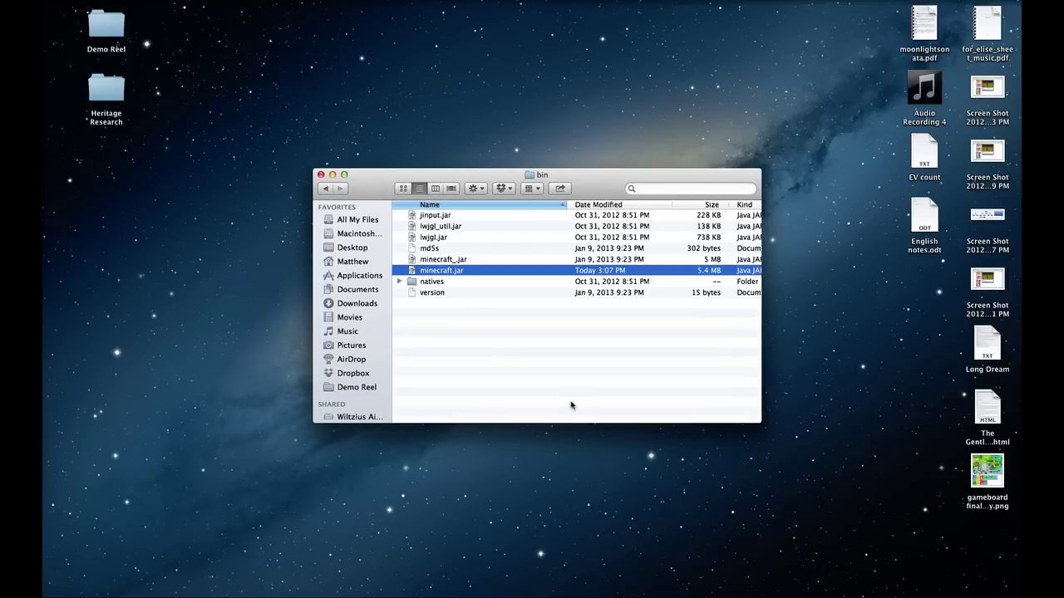
# Rename minecraft.jar in the bin folder as minecraft.jar.zip, accepting the .zip extension
pyautogui.click(452, 274)
pyautogui.press('Right')
pyautogui.write('.zi')
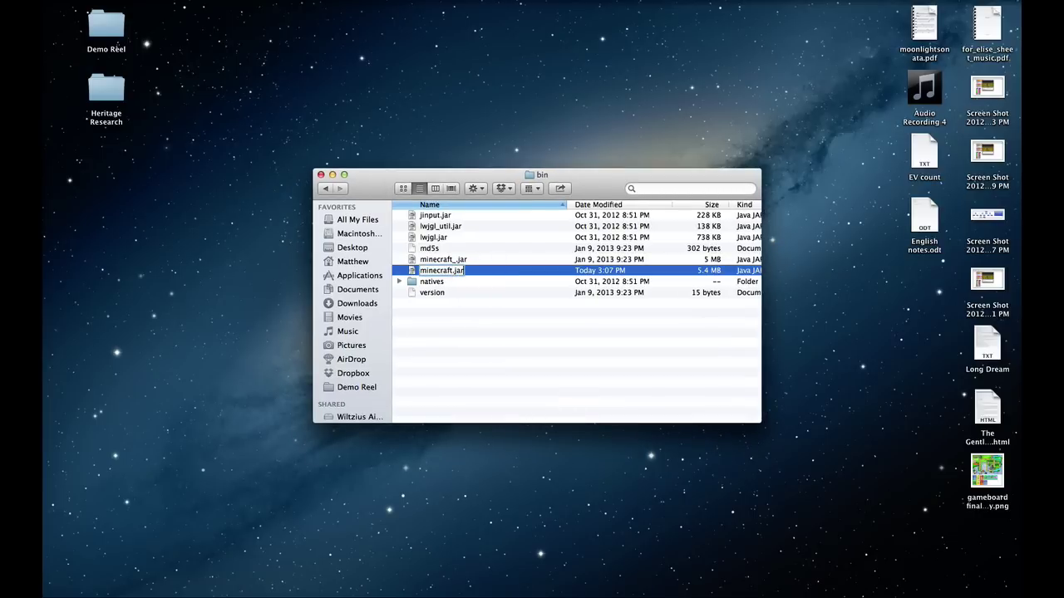
pyautogui.write('p')
pyautogui.press('Return')
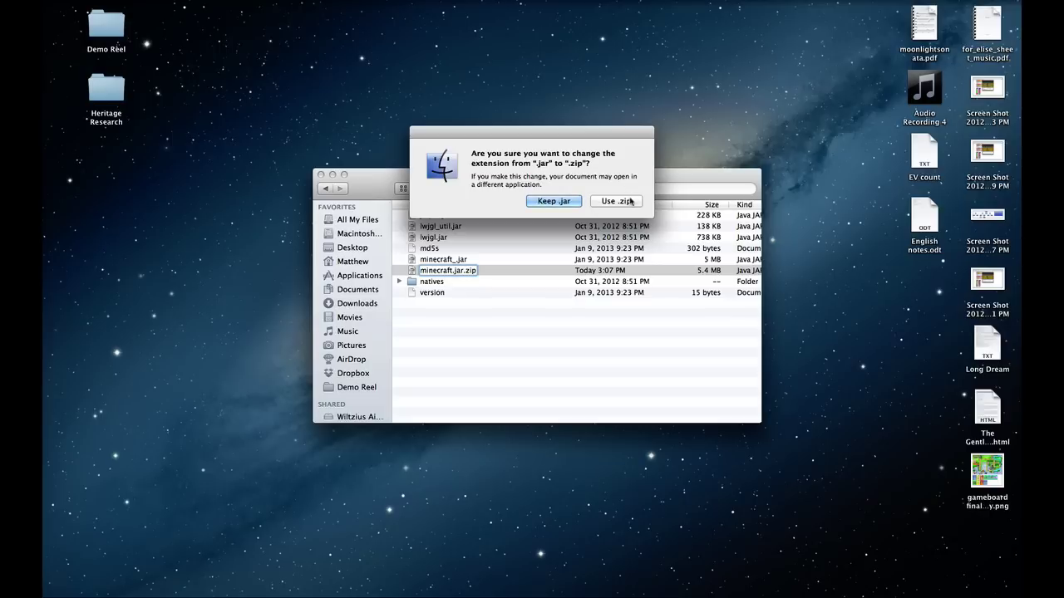
pyautogui.click(630, 201)
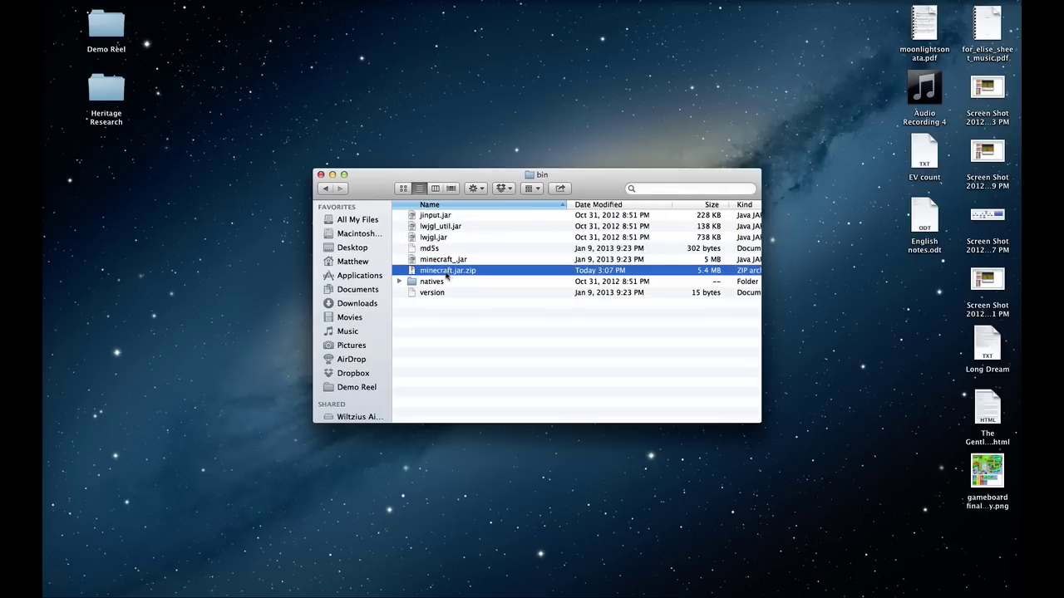
# Extract minecraft.jar.zip into a folder and move the zip archive to the Trash
pyautogui.doubleClick(443, 276)
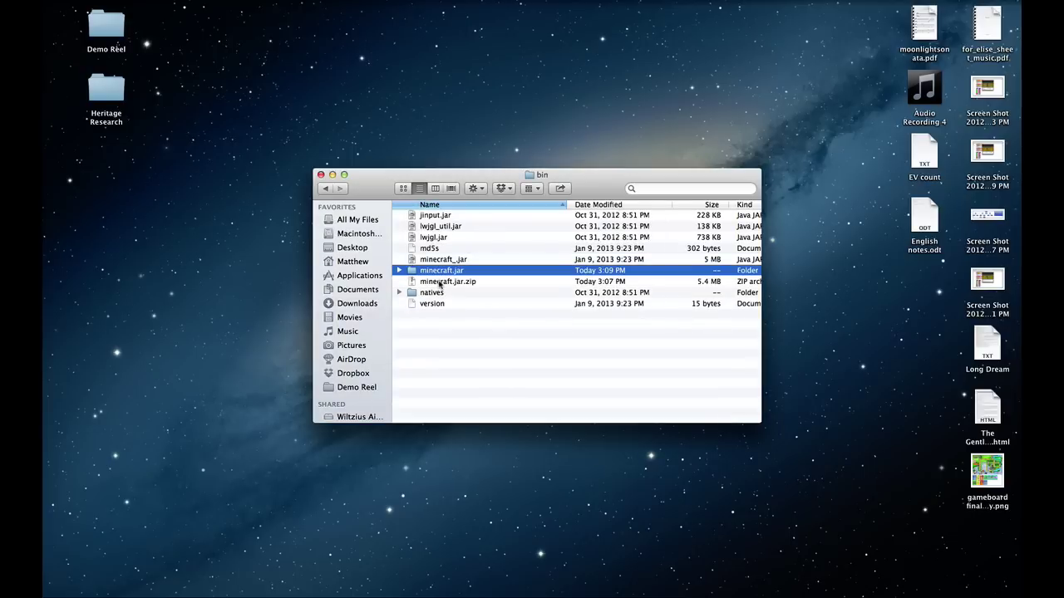
pyautogui.click(441, 284)
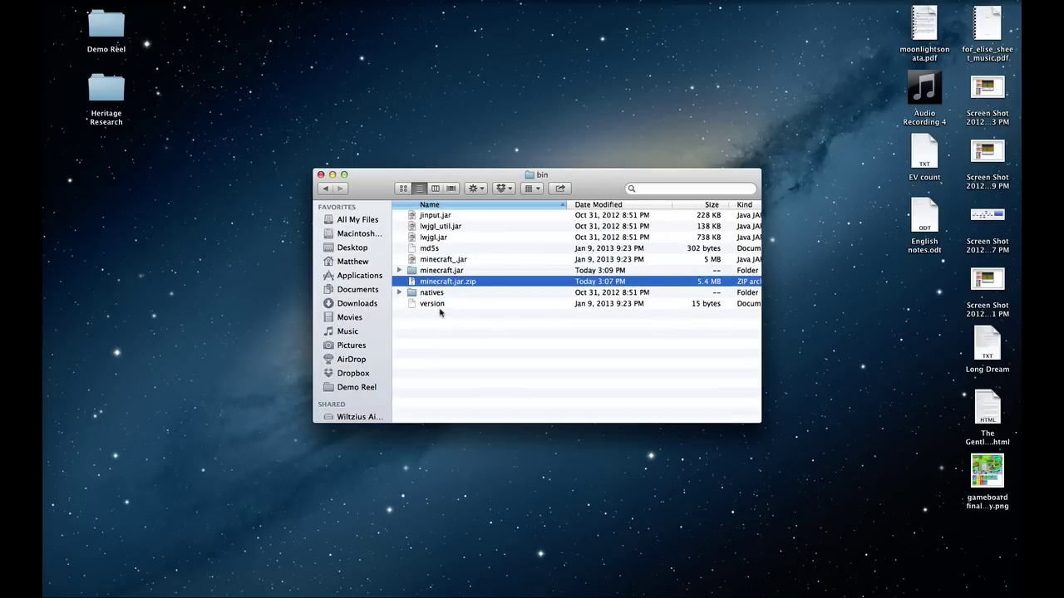
pyautogui.moveTo(453, 284); pyautogui.dragTo(883, 563)
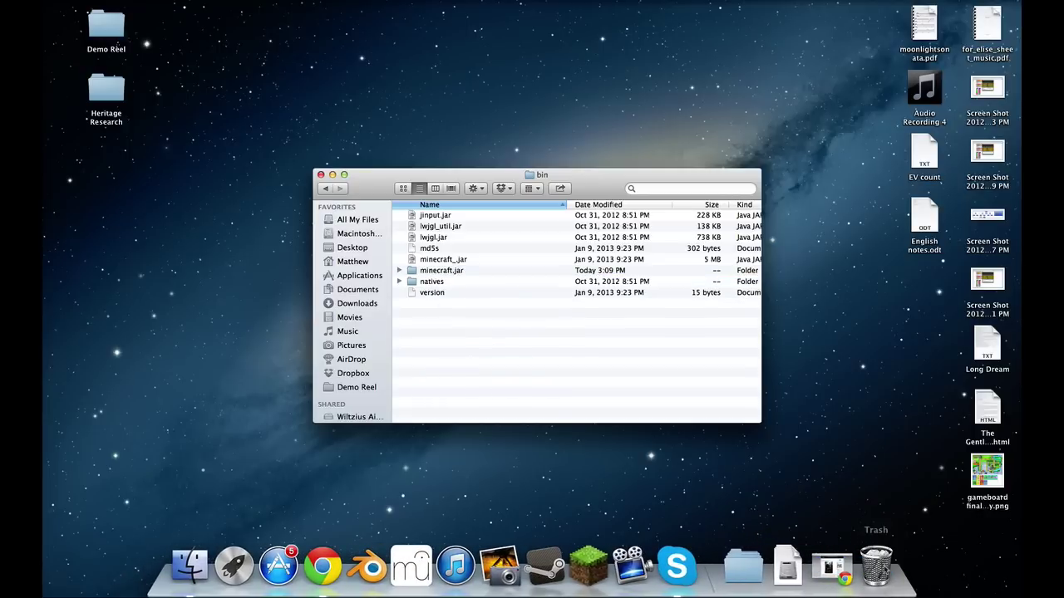
# Open the extracted minecraft.jar folder and look through its class files and subfolders
pyautogui.doubleClick(455, 271)
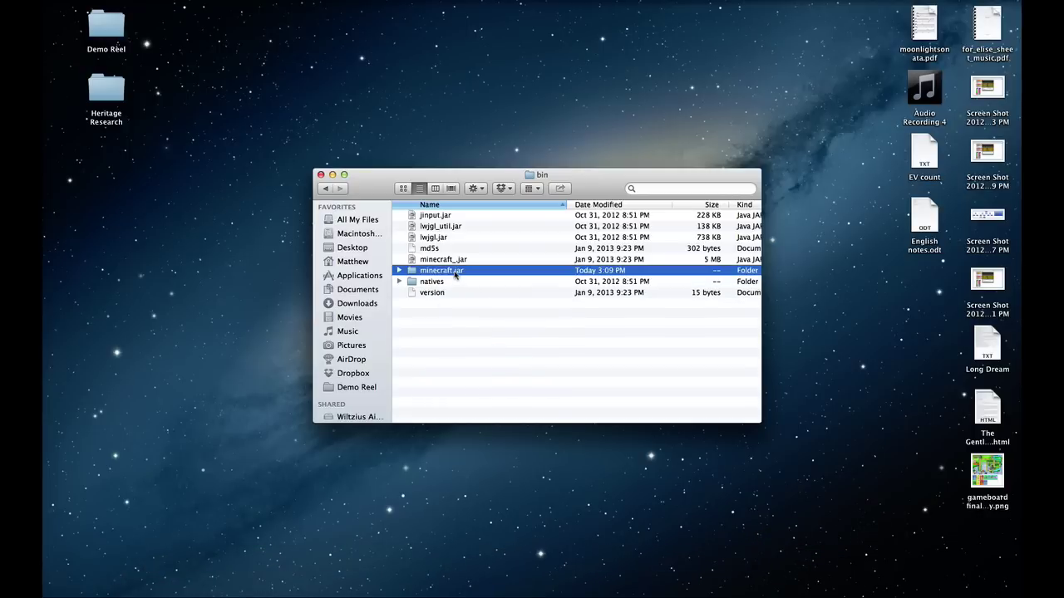
pyautogui.scroll(-1, 455, 267)
pyautogui.scroll(-10, 454, 267)
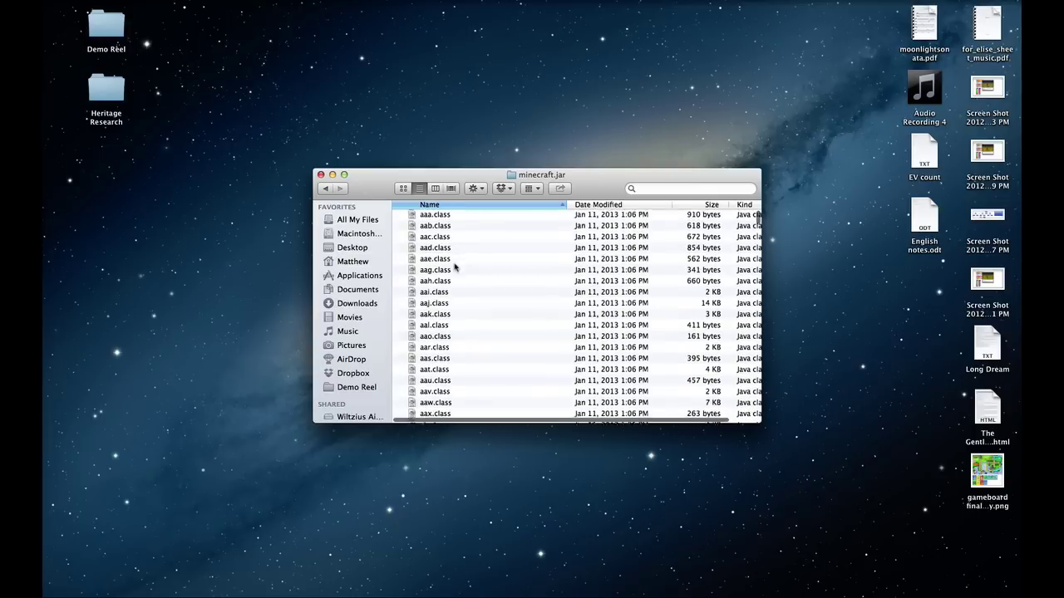
pyautogui.scroll(-15, 454, 267)
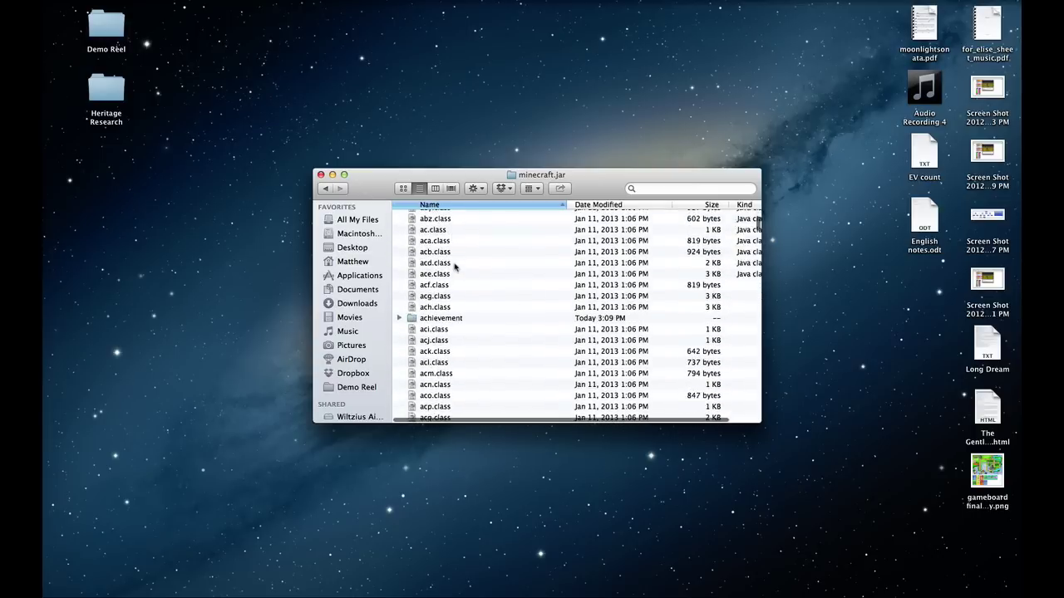
pyautogui.scroll(-15, 455, 269)
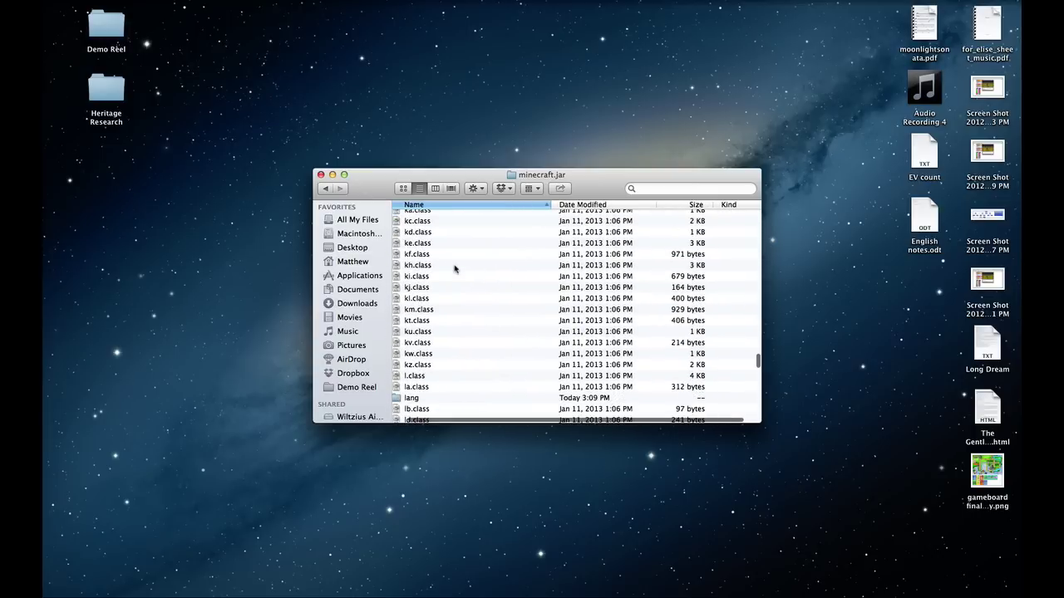
pyautogui.scroll(-15, 454, 267)
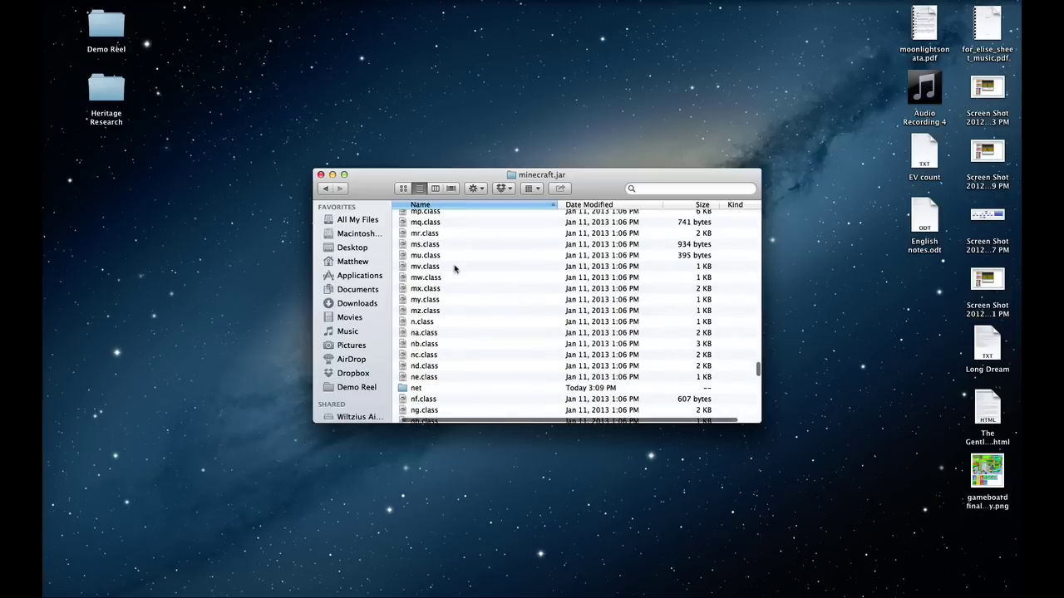
pyautogui.scroll(-10, 455, 267)
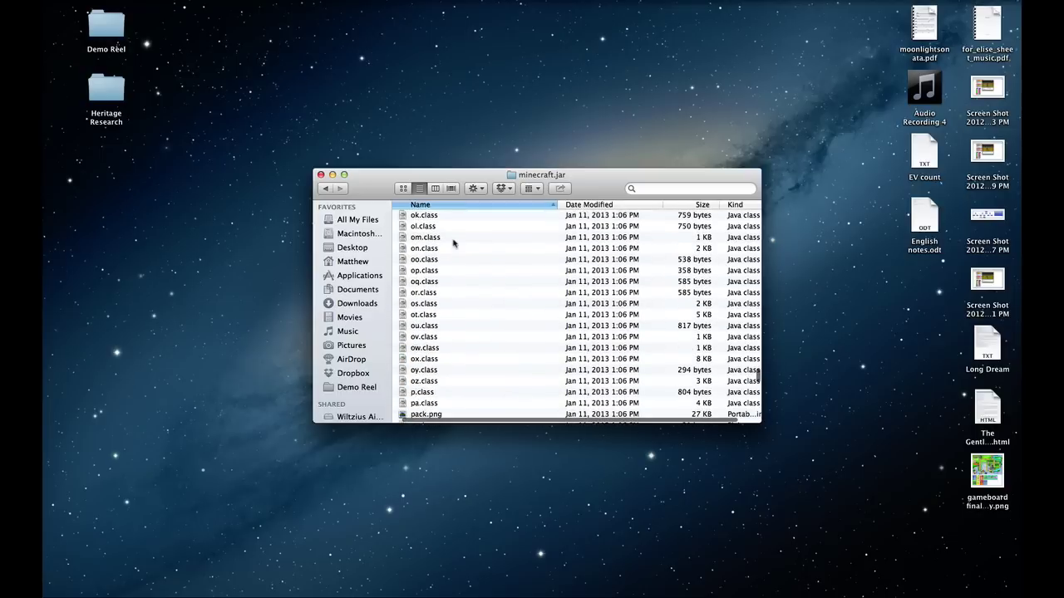
pyautogui.scroll(-15, 453, 242)
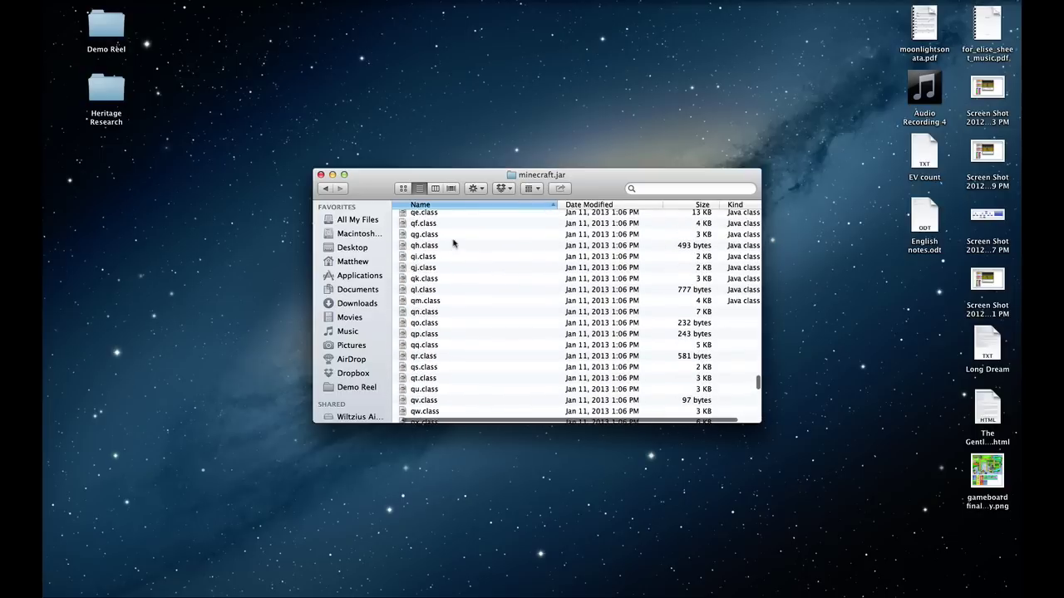
pyautogui.scroll(-5, 453, 242)
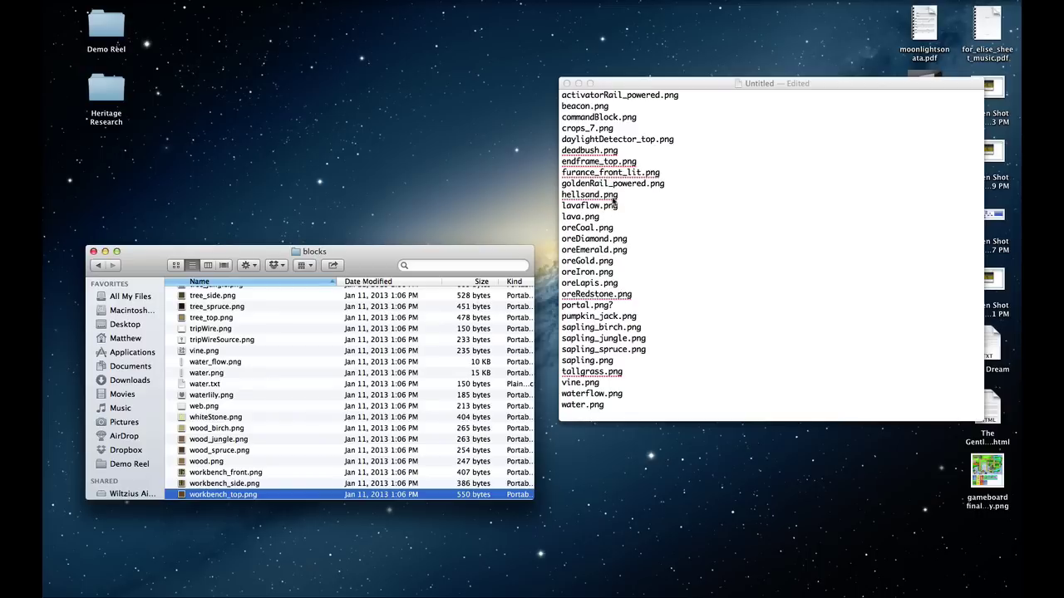
# Review the texture file names in the untitled text document, from hellsand.png down to the sapling entries
pyautogui.click(574, 201)
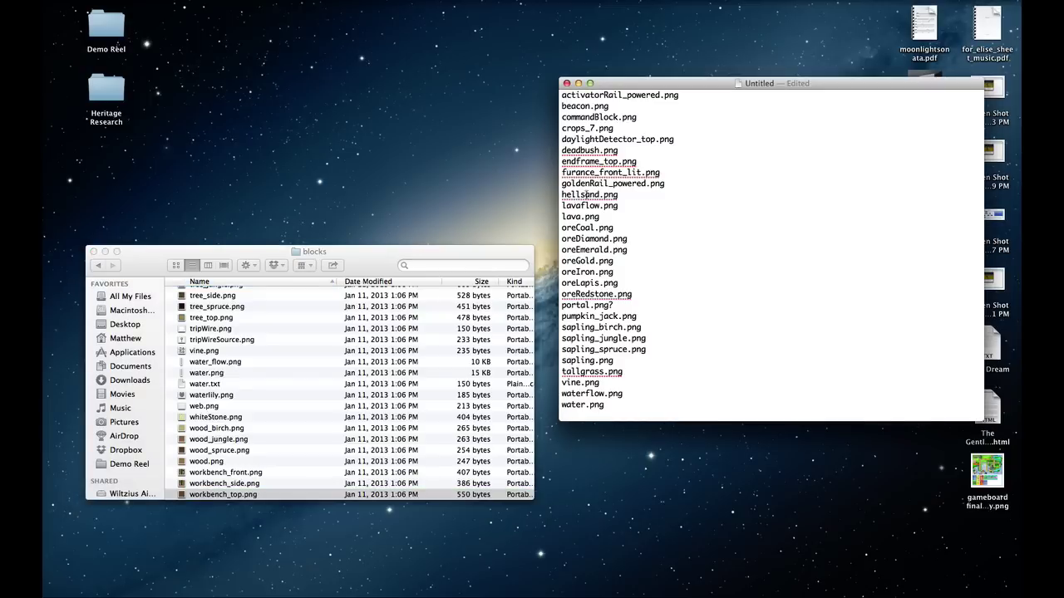
pyautogui.click(636, 197)
pyautogui.press('Down')
pyautogui.press('Down')
pyautogui.click(630, 261)
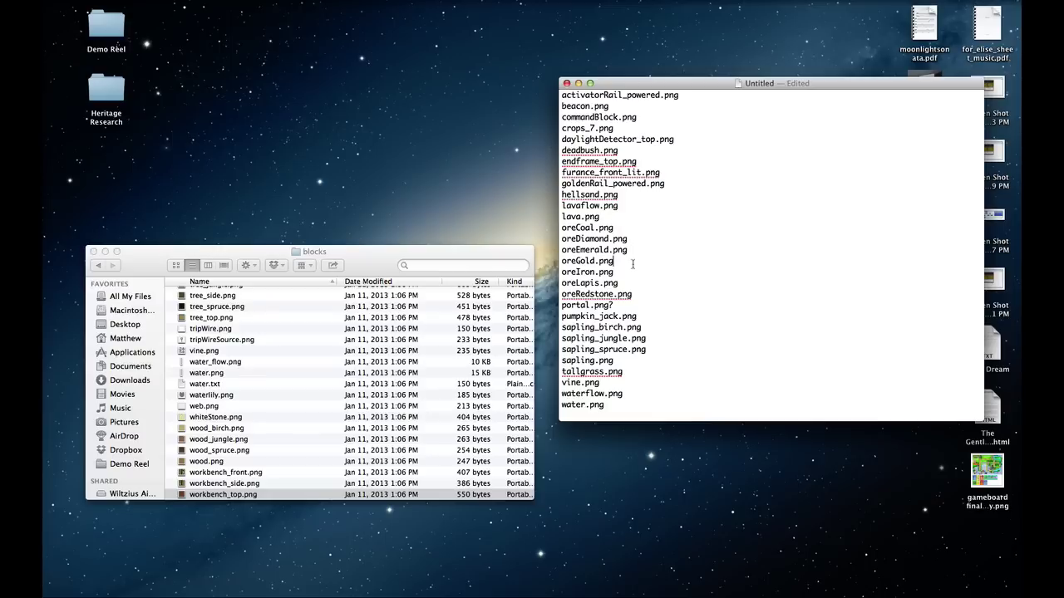
pyautogui.click(610, 294)
pyautogui.moveTo(613, 305); pyautogui.dragTo(639, 304)
pyautogui.moveTo(562, 304); pyautogui.dragTo(622, 309)
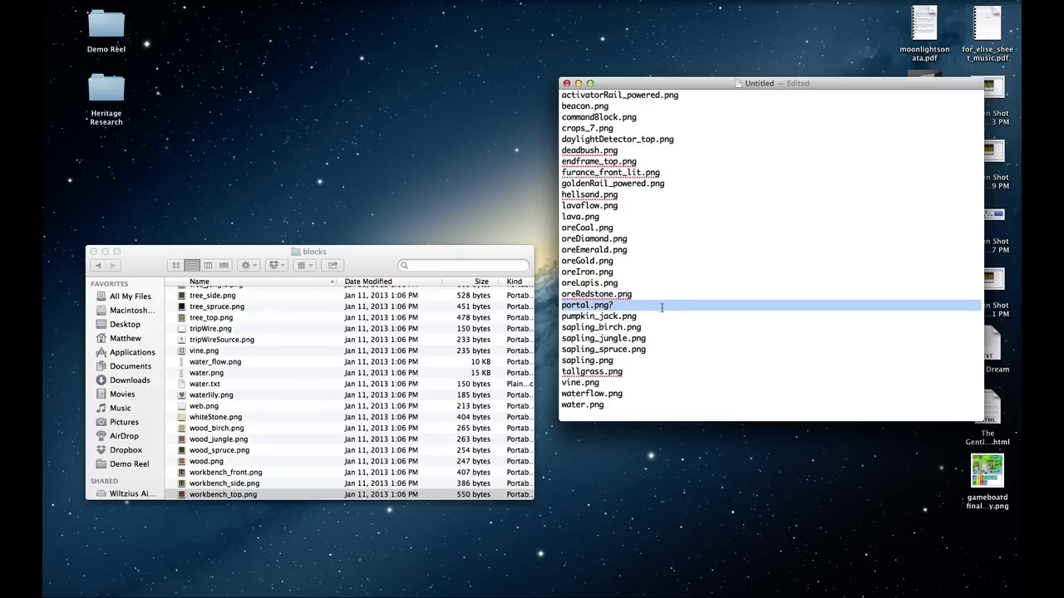
pyautogui.click(661, 307)
pyautogui.click(658, 320)
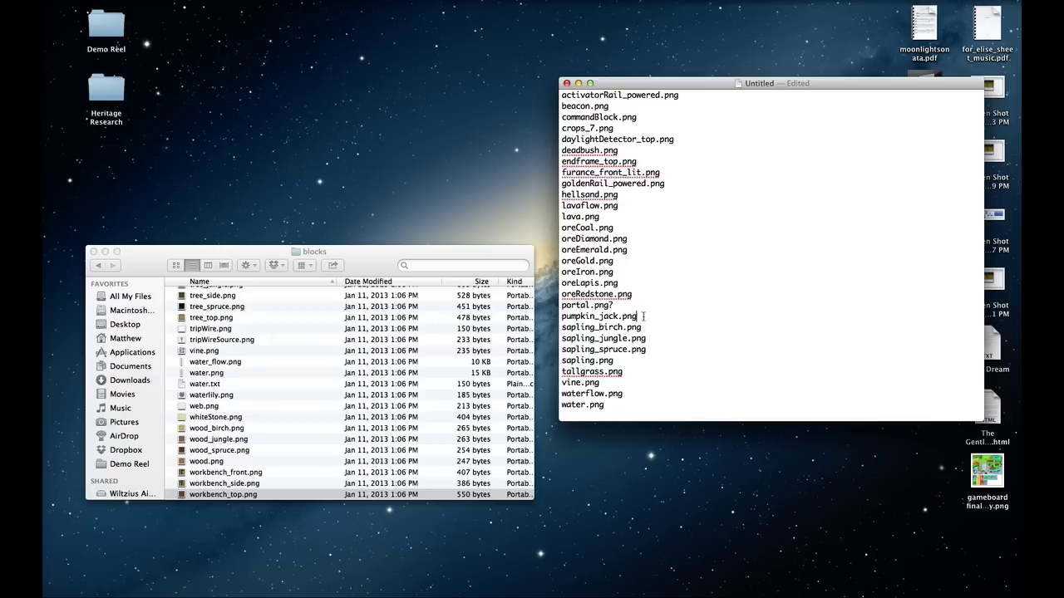
pyautogui.moveTo(651, 331); pyautogui.dragTo(652, 351)
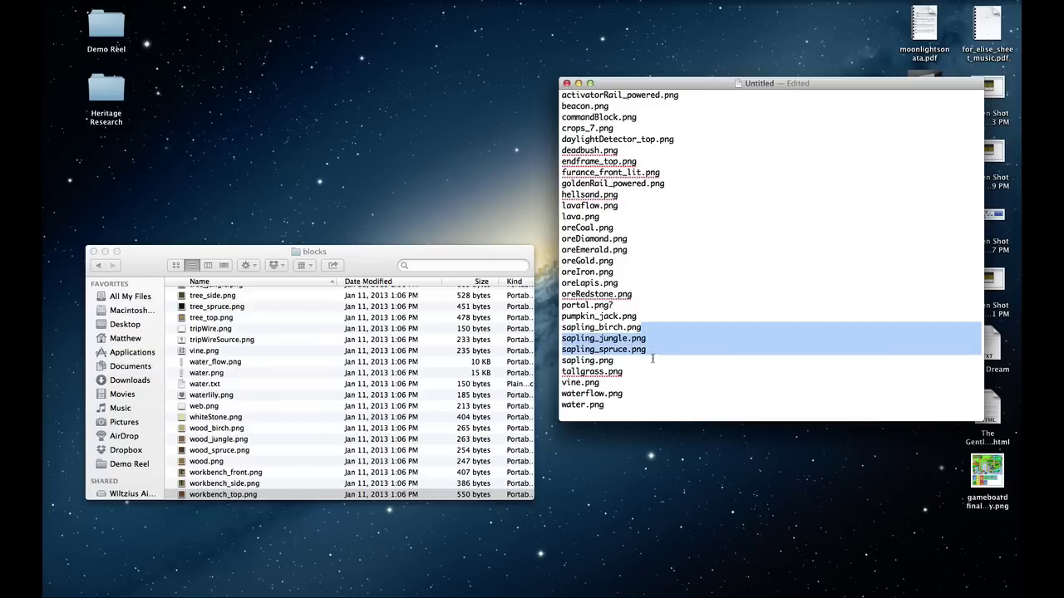
pyautogui.click(653, 359)
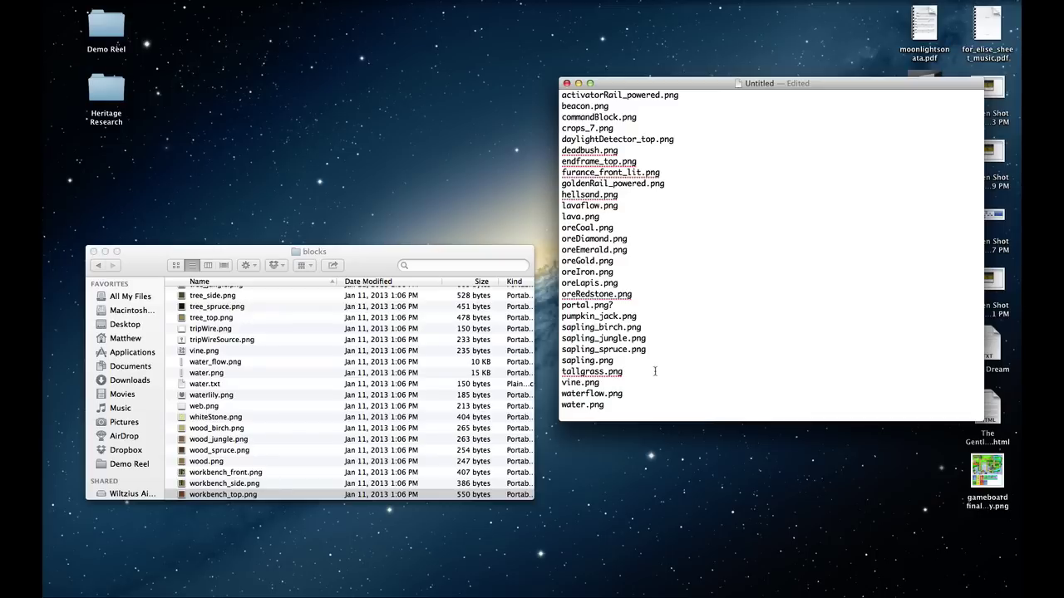
# Remove the question mark after portal.png in the texture file list
pyautogui.press('Down')
pyautogui.press('BackSpace')
pyautogui.click(656, 361)
pyautogui.click(645, 315)
pyautogui.click(680, 296)
pyautogui.moveTo(613, 306); pyautogui.dragTo(561, 309)
pyautogui.tripleClick(635, 309)
pyautogui.click(622, 305)
pyautogui.moveTo(622, 306); pyautogui.dragTo(563, 306)
pyautogui.click(632, 306)
# Find portal.png in the blocks folder and preview the image
pyautogui.scroll(-3, 290, 336)
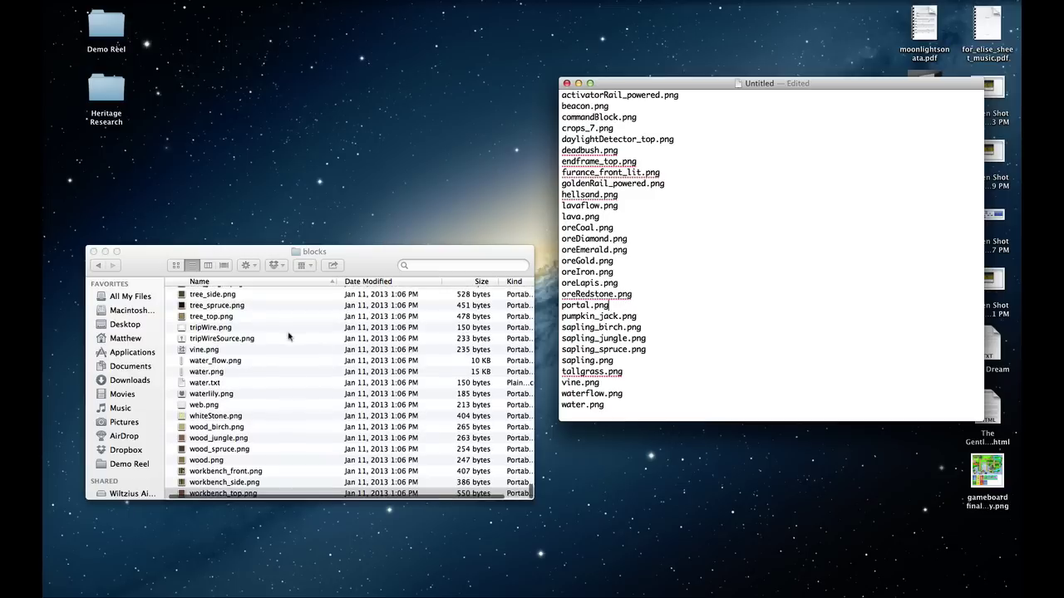
pyautogui.scroll(15, 235, 359)
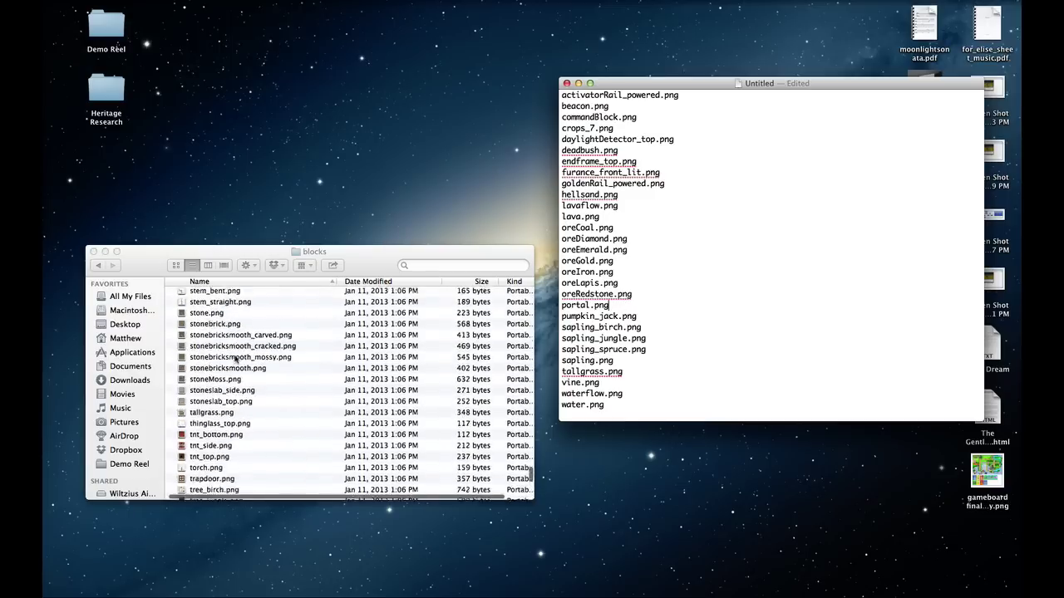
pyautogui.scroll(-2, 236, 358)
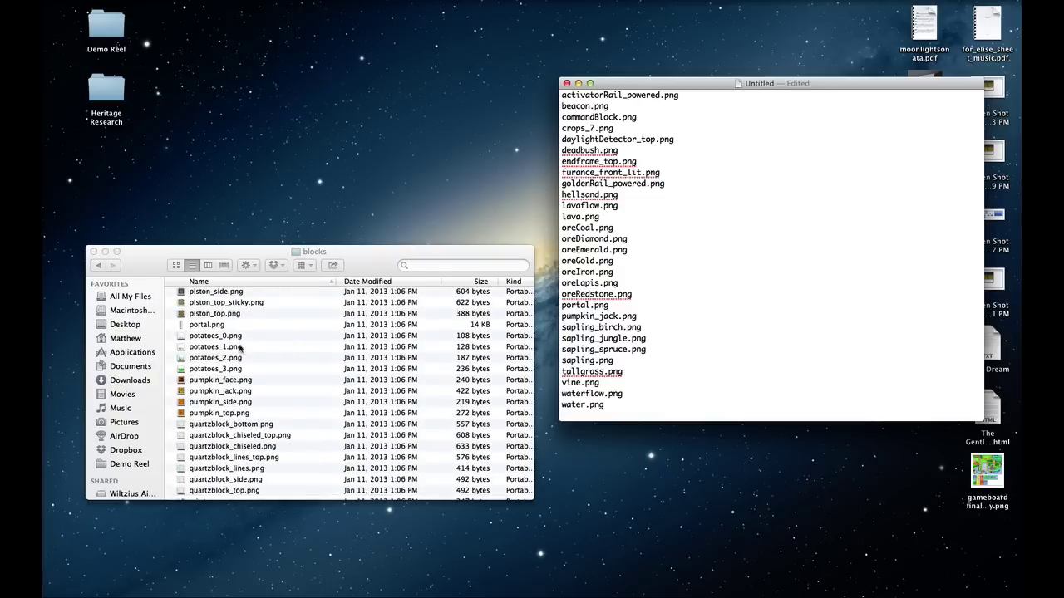
pyautogui.click(259, 330)
pyautogui.click(229, 325)
pyautogui.press('space')
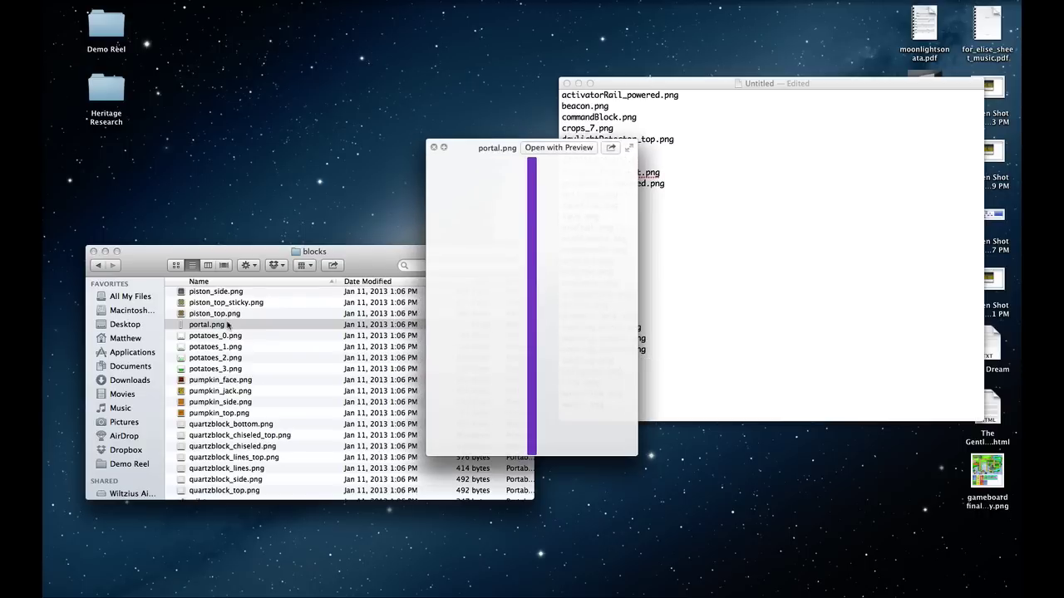
pyautogui.press('space')
pyautogui.click(208, 325)
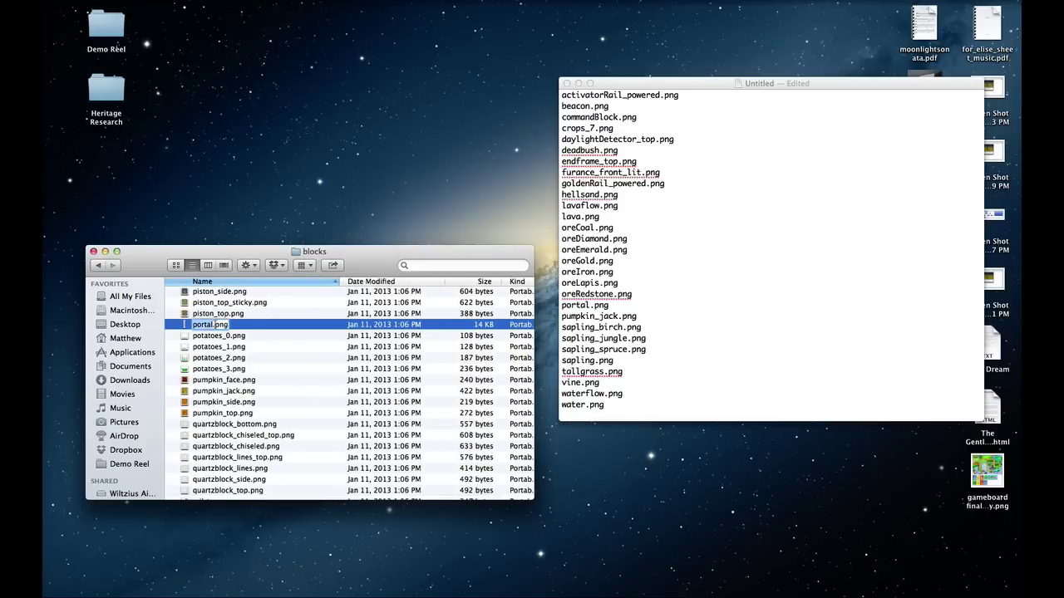
# Rename portal.png in the blocks folder as portal2.png
pyautogui.press('Right')
pyautogui.write('2')
pyautogui.press('Return')
# Move the blocks and text document windows aside and place the Minecraft textures folder on the clear desktop area above the blocks window
pyautogui.moveTo(367, 266); pyautogui.dragTo(367, 240)
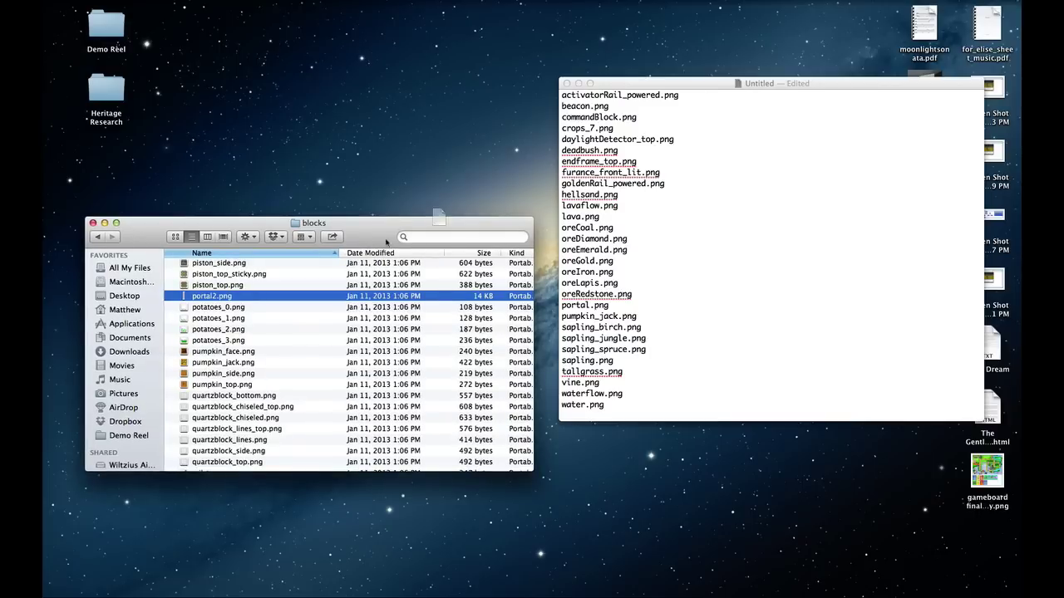
pyautogui.moveTo(724, 86)
pyautogui.mouseDown()
pyautogui.moveTo(527, 388)
pyautogui.moveTo(715, 107)
pyautogui.moveTo(639, 207)
pyautogui.moveTo(516, 236)
pyautogui.moveTo(428, 166)
pyautogui.moveTo(724, 103)
pyautogui.mouseUp()
pyautogui.moveTo(260, 236); pyautogui.dragTo(258, 317)
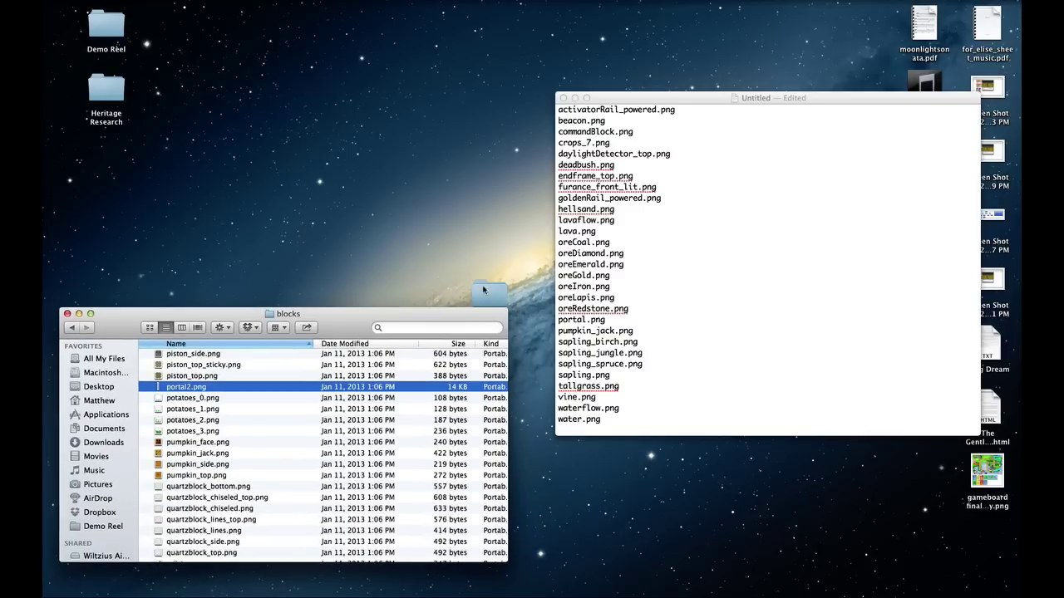
pyautogui.moveTo(486, 287); pyautogui.dragTo(462, 198)
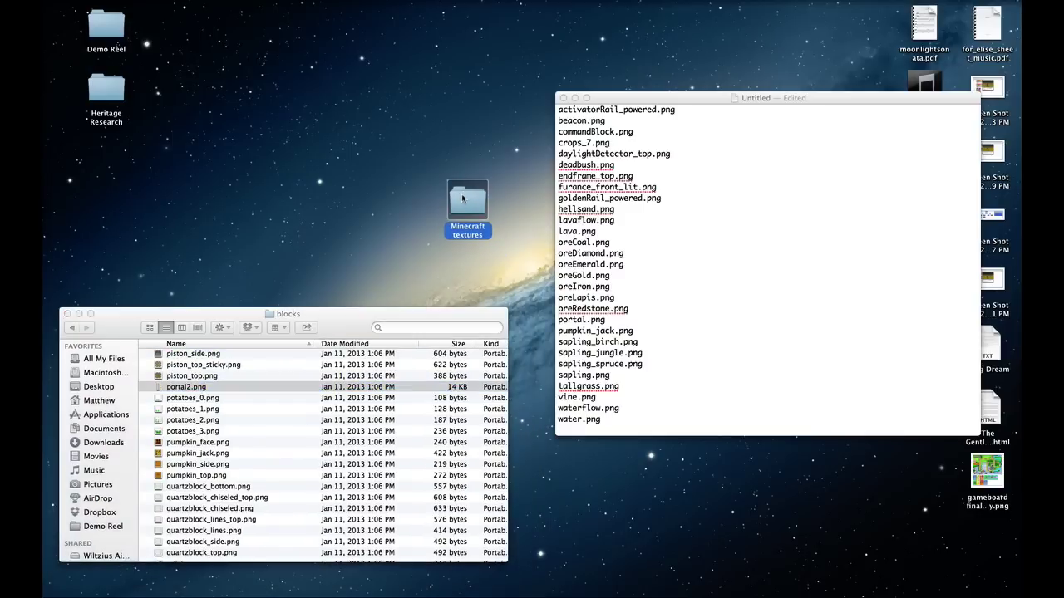
# Duplicate portal2.png and move the copy into the Minecraft textures folder on the desktop
pyautogui.rightClick(201, 388)
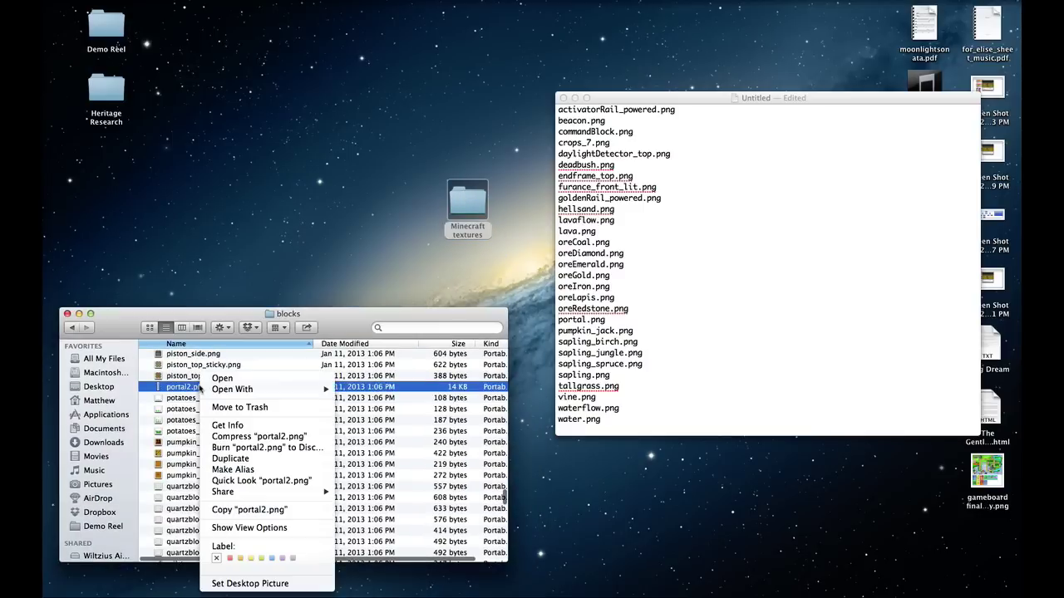
pyautogui.click(269, 464)
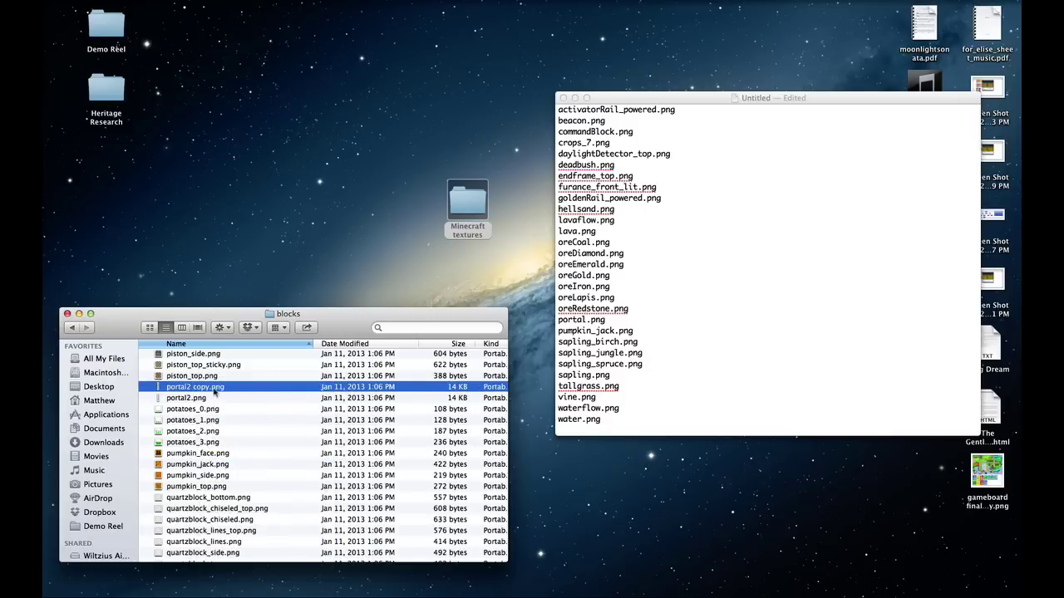
pyautogui.moveTo(208, 390); pyautogui.dragTo(469, 202)
# Open the Minecraft textures folder and view portal2 copy.png in Preview, closing the sheet music and image windows
pyautogui.doubleClick(469, 202)
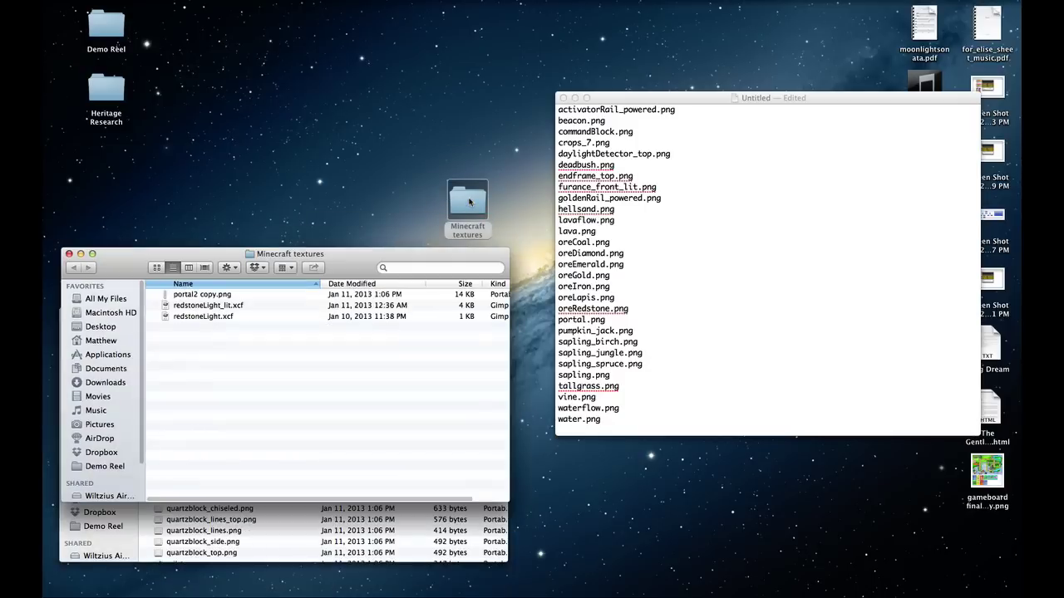
pyautogui.moveTo(316, 210); pyautogui.dragTo(340, 203)
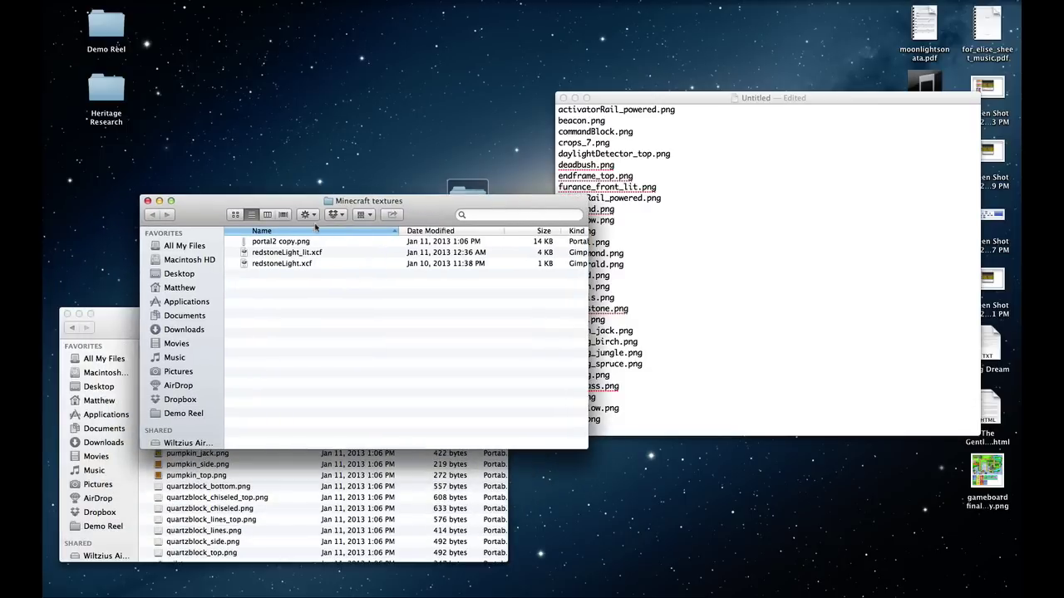
pyautogui.click(294, 242)
pyautogui.doubleClick(293, 242)
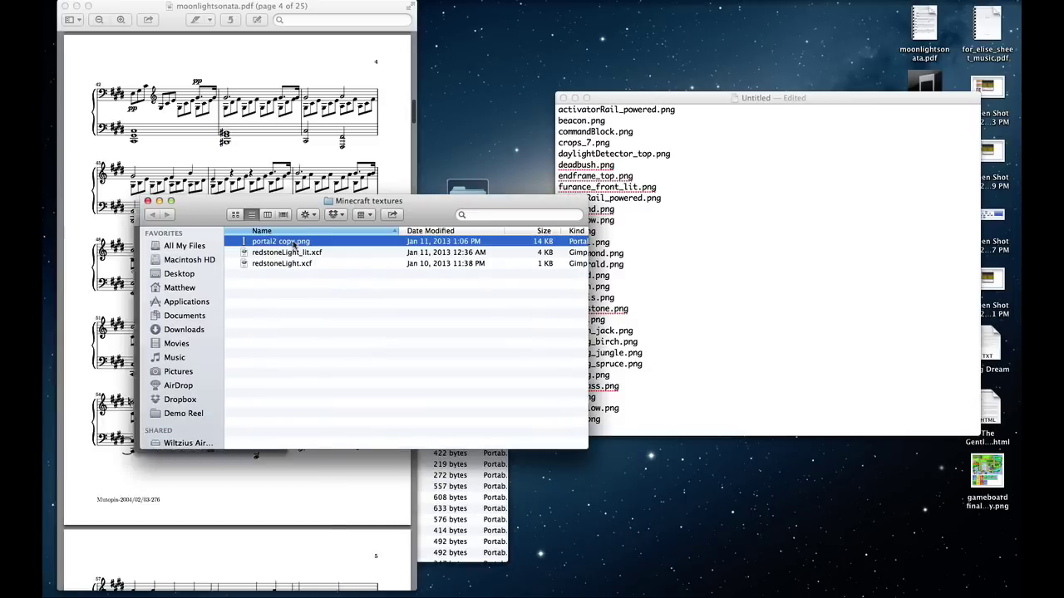
pyautogui.click(65, 6)
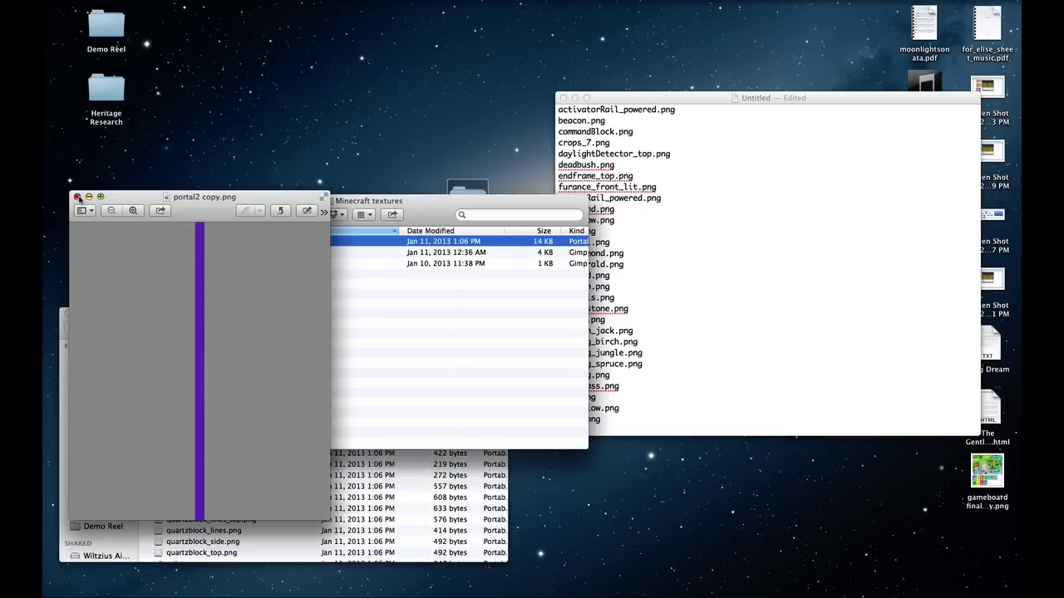
pyautogui.click(486, 318)
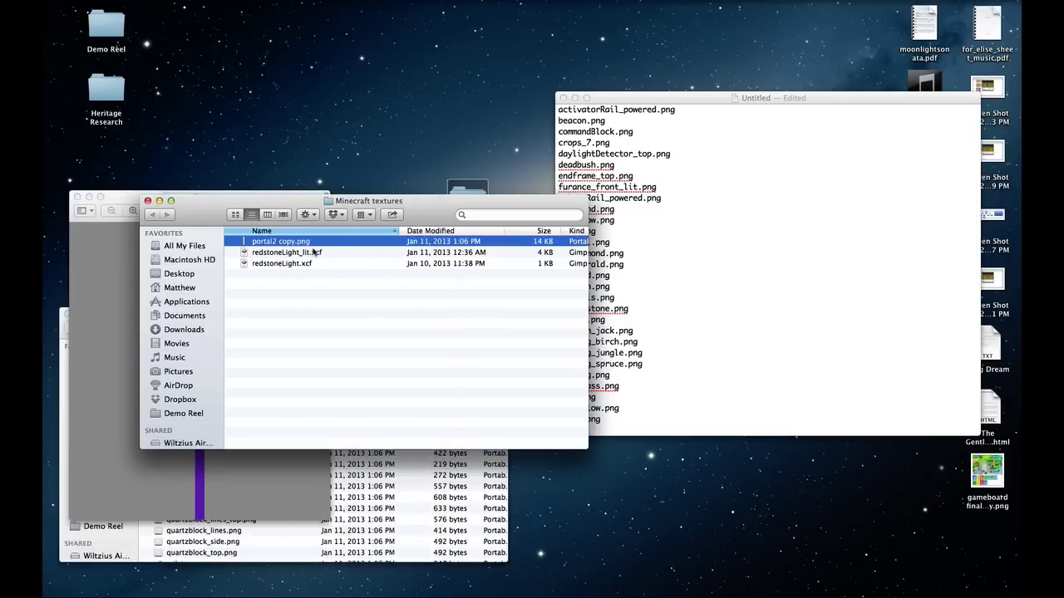
pyautogui.click(126, 197)
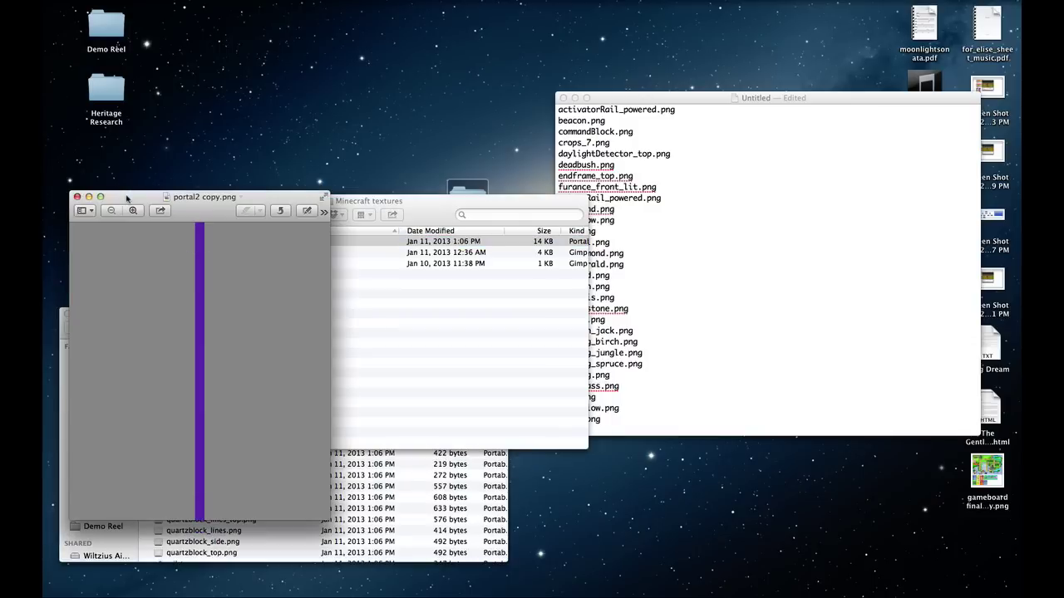
pyautogui.press('super+w')
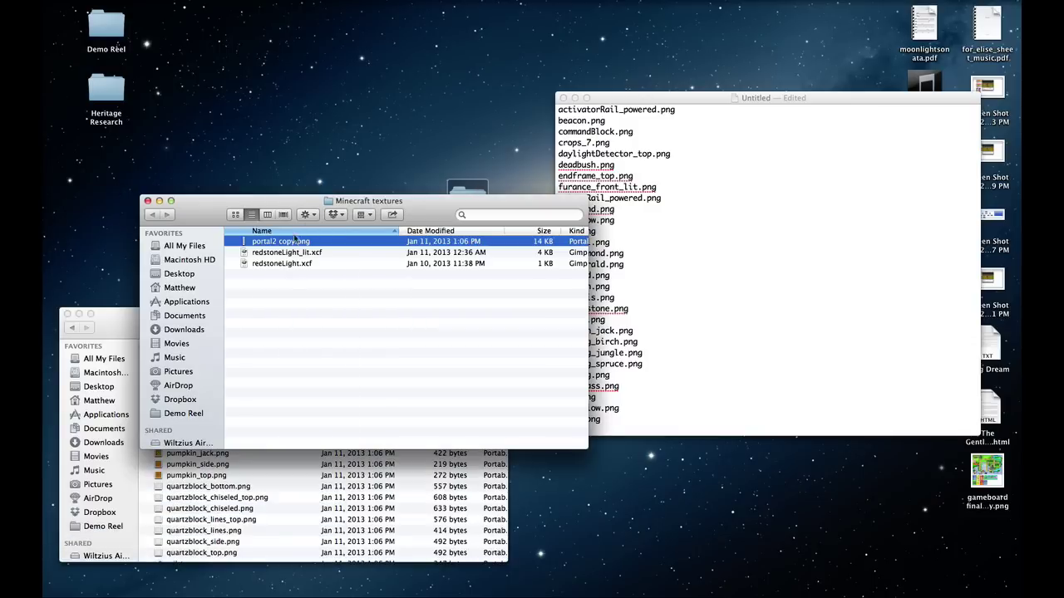
# Rename portal2 copy.png in the Minecraft textures folder as portal.png
pyautogui.press('Return')
pyautogui.press('Right')
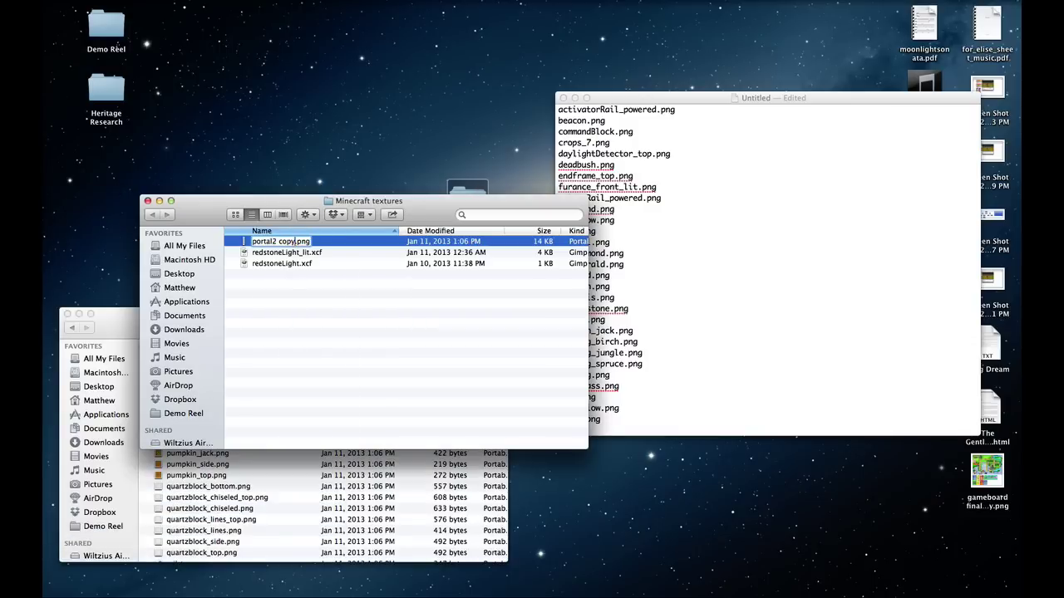
pyautogui.press('BackSpace')
pyautogui.press('BackSpace')
pyautogui.press('BackSpace')
pyautogui.press('BackSpace')
pyautogui.press('BackSpace')
pyautogui.press('BackSpace')
pyautogui.press('Return')
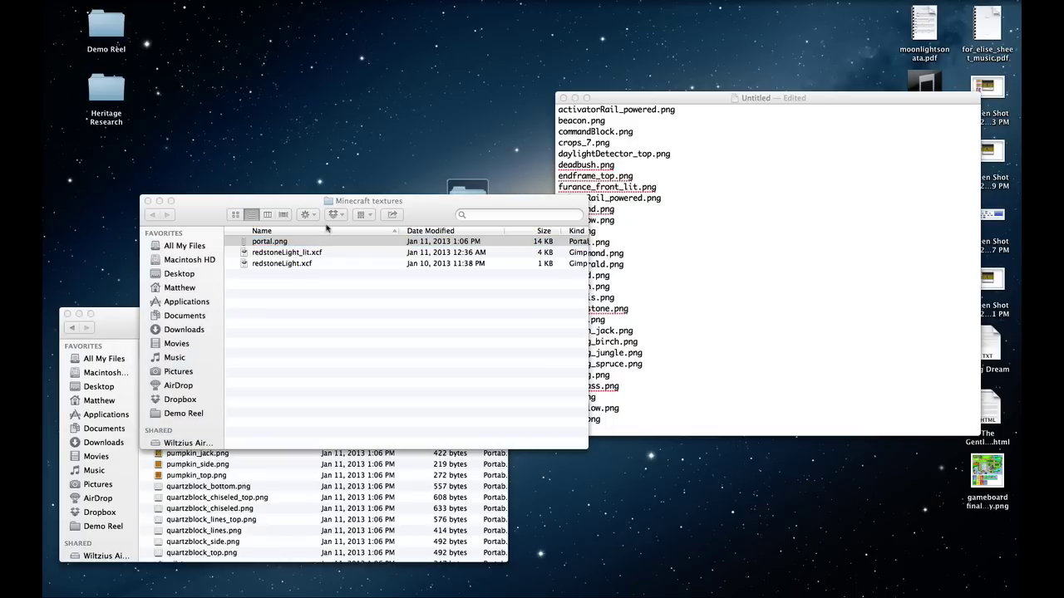
# Open portal.png in Preview and enlarge its window to inspect the tall purple strip
pyautogui.press('super+o')
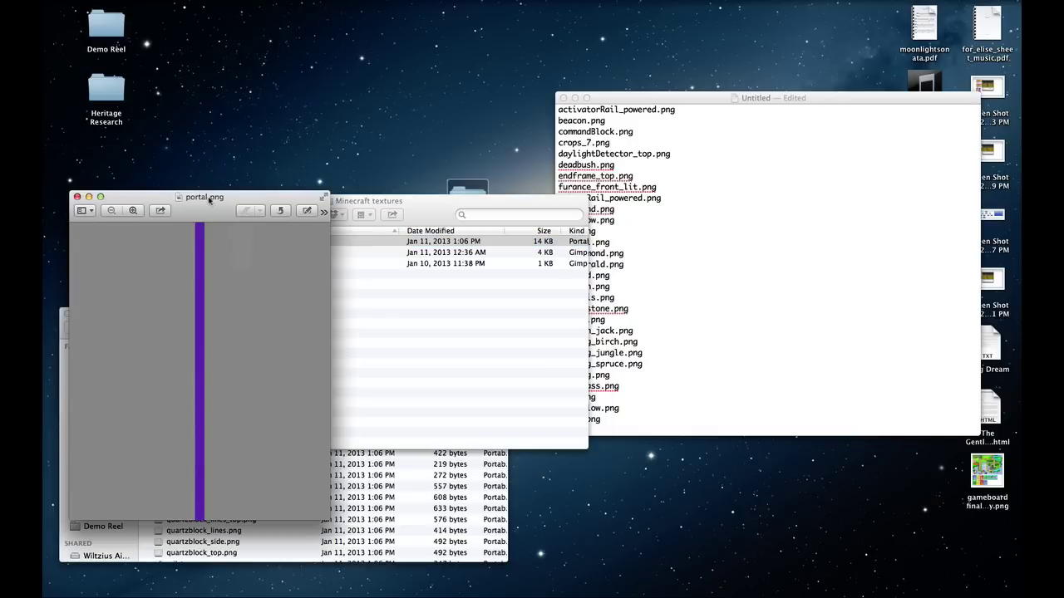
pyautogui.moveTo(209, 199); pyautogui.dragTo(332, 33)
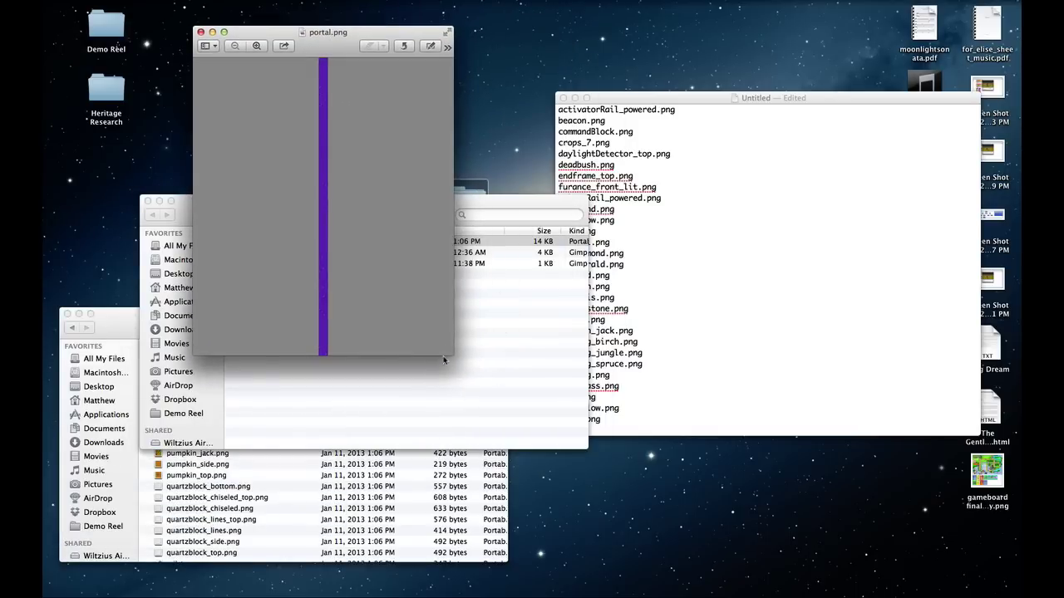
pyautogui.moveTo(449, 354); pyautogui.dragTo(861, 571)
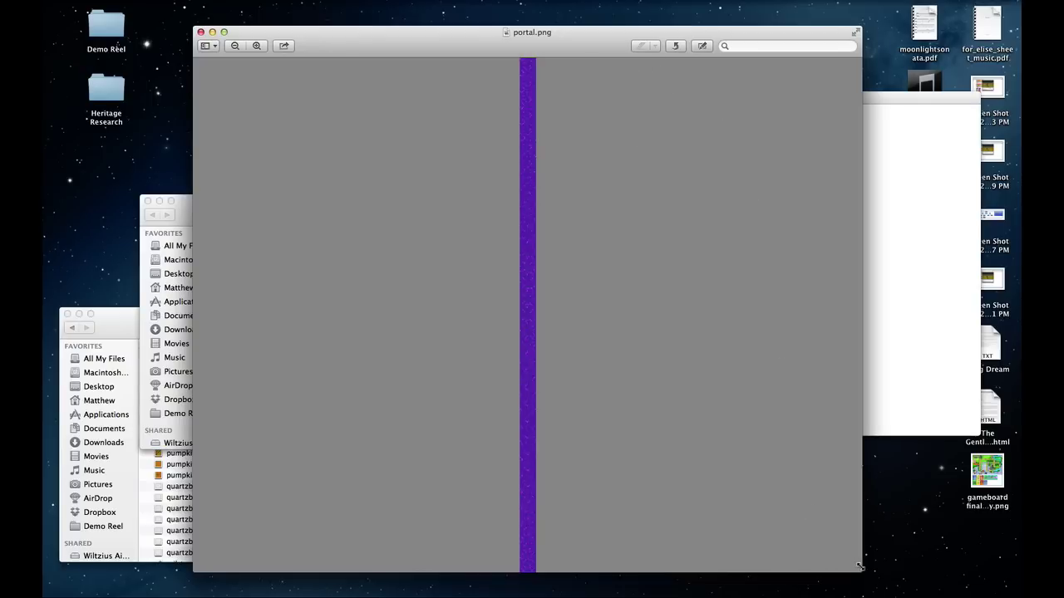
pyautogui.moveTo(860, 568); pyautogui.dragTo(904, 579)
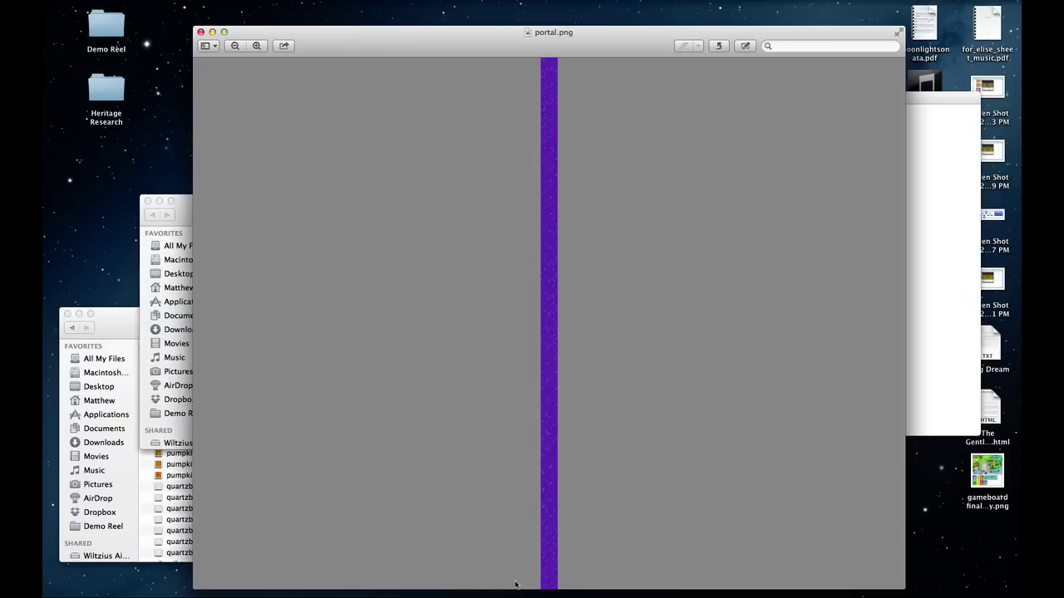
# Select the full height of the purple strip in portal.png with a rectangular selection
pyautogui.moveTo(537, 520); pyautogui.dragTo(601, 337)
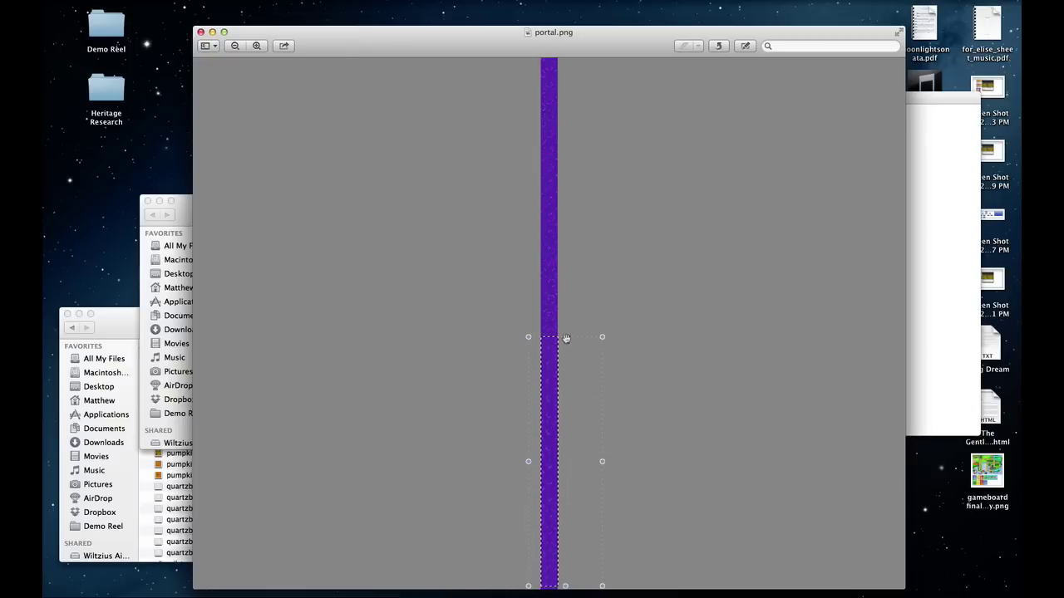
pyautogui.moveTo(565, 339); pyautogui.dragTo(565, 57)
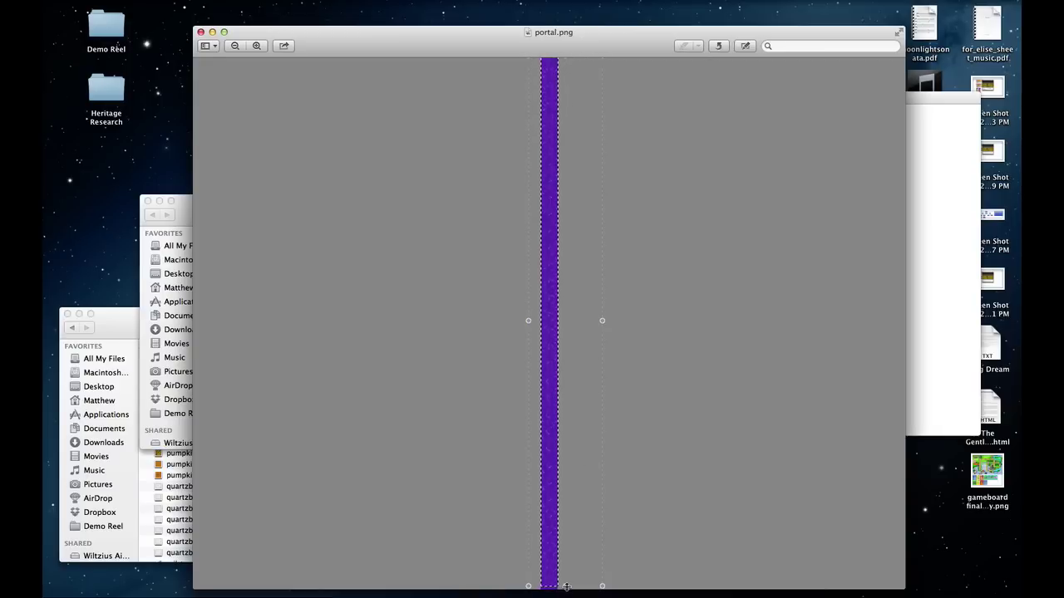
pyautogui.moveTo(566, 587); pyautogui.dragTo(566, 595)
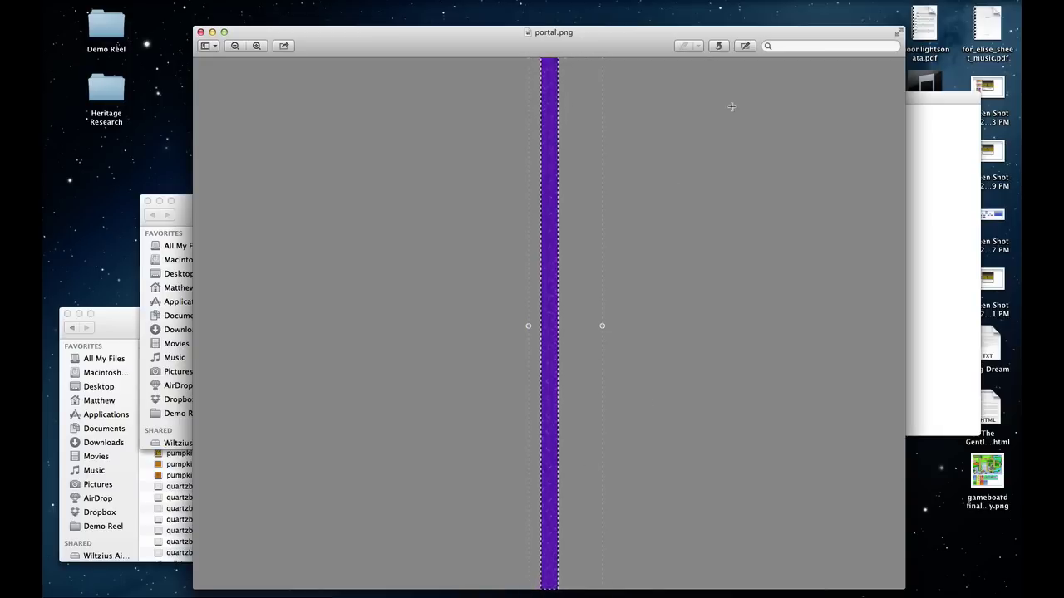
# Look through the Adjust Color settings and the shape colour choices for portal.png, and quit Preview
pyautogui.click(744, 46)
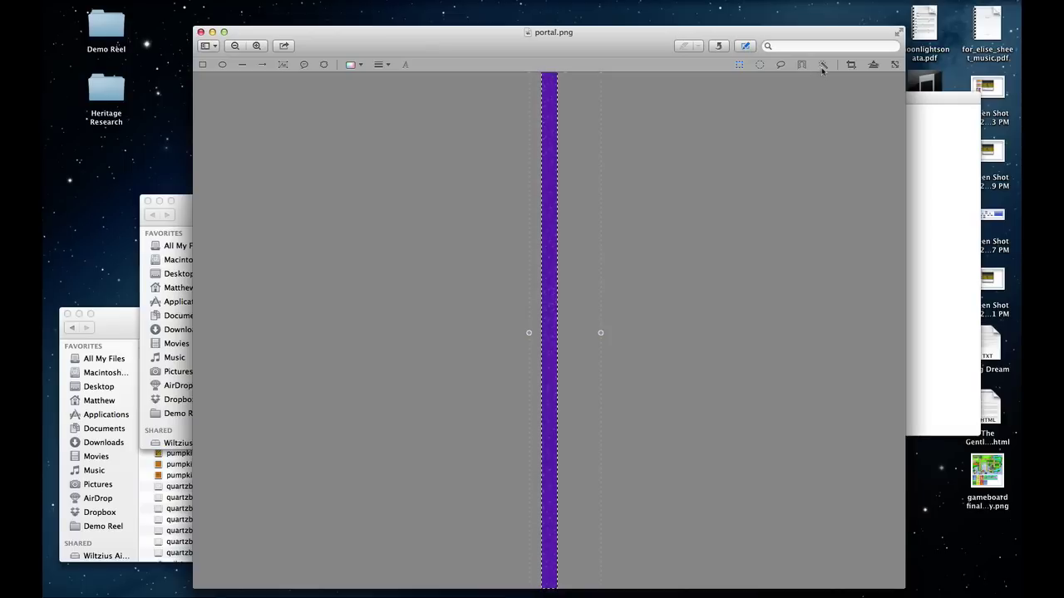
pyautogui.click(872, 65)
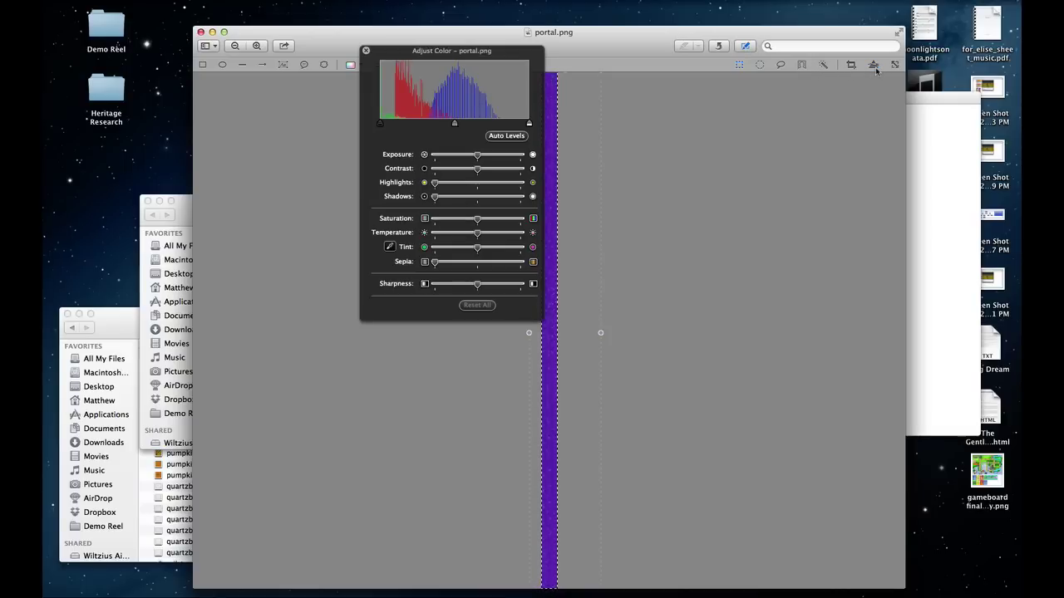
pyautogui.moveTo(453, 58); pyautogui.dragTo(404, 84)
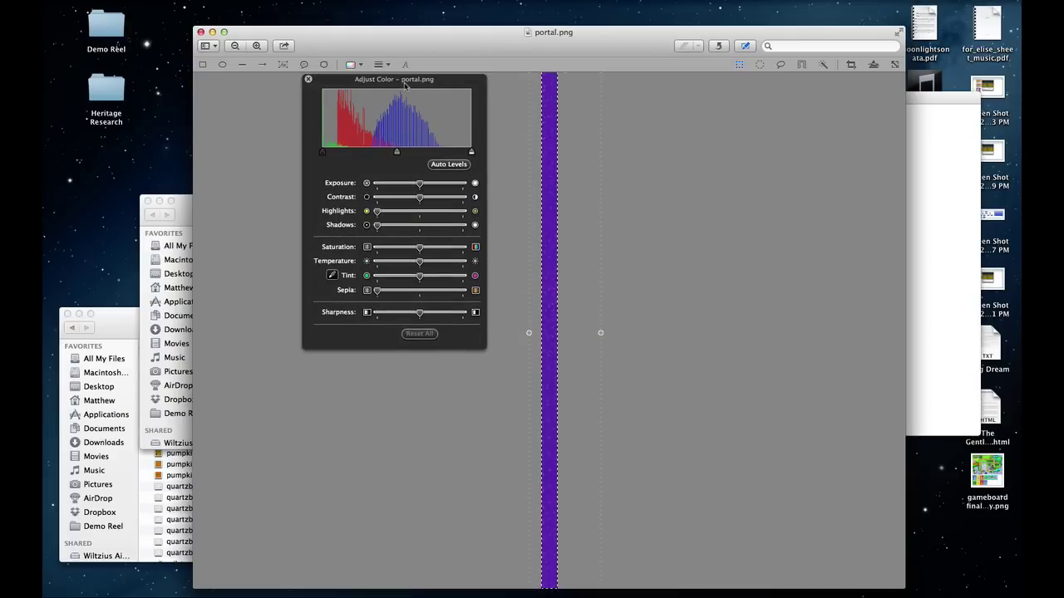
pyautogui.click(308, 80)
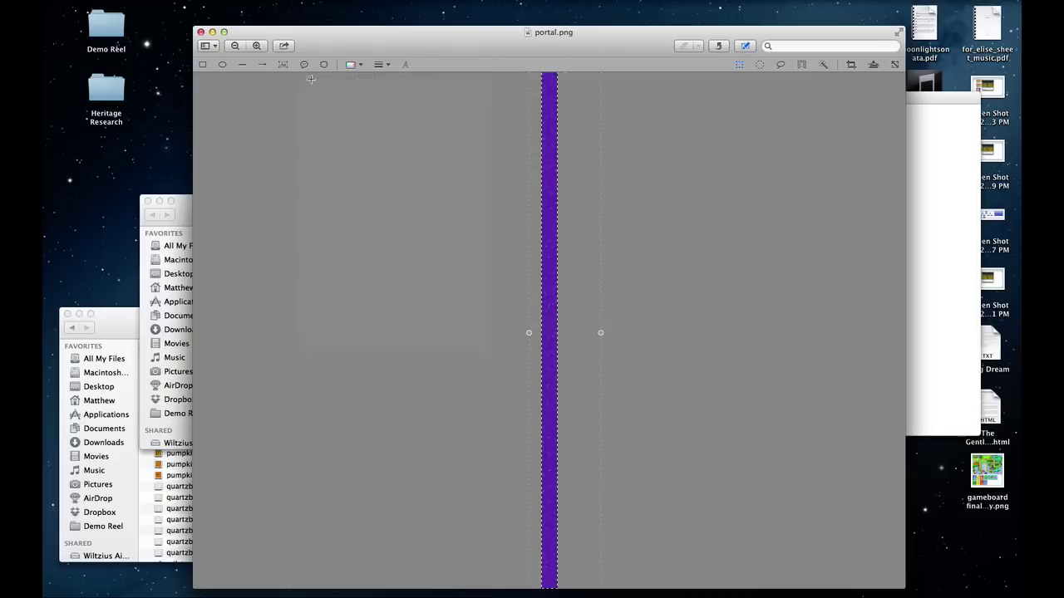
pyautogui.click(354, 66)
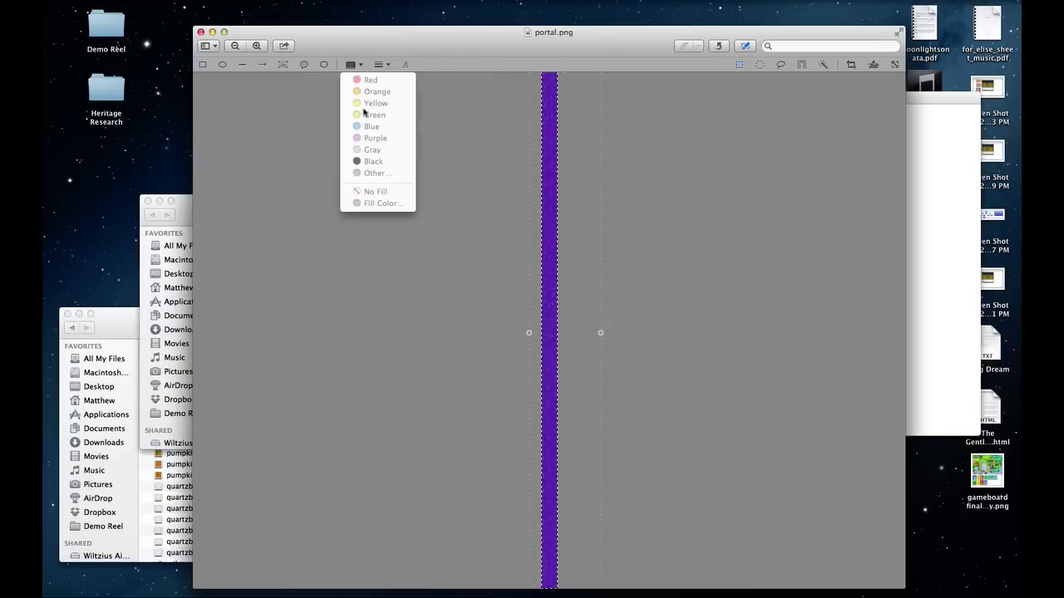
pyautogui.click(366, 114)
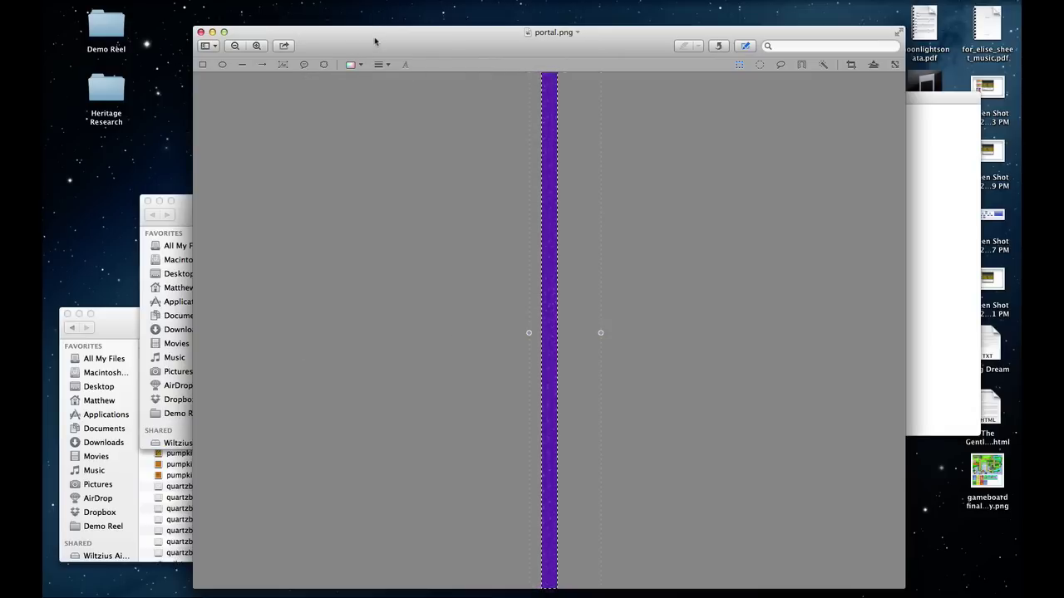
pyautogui.moveTo(374, 41); pyautogui.dragTo(345, 24)
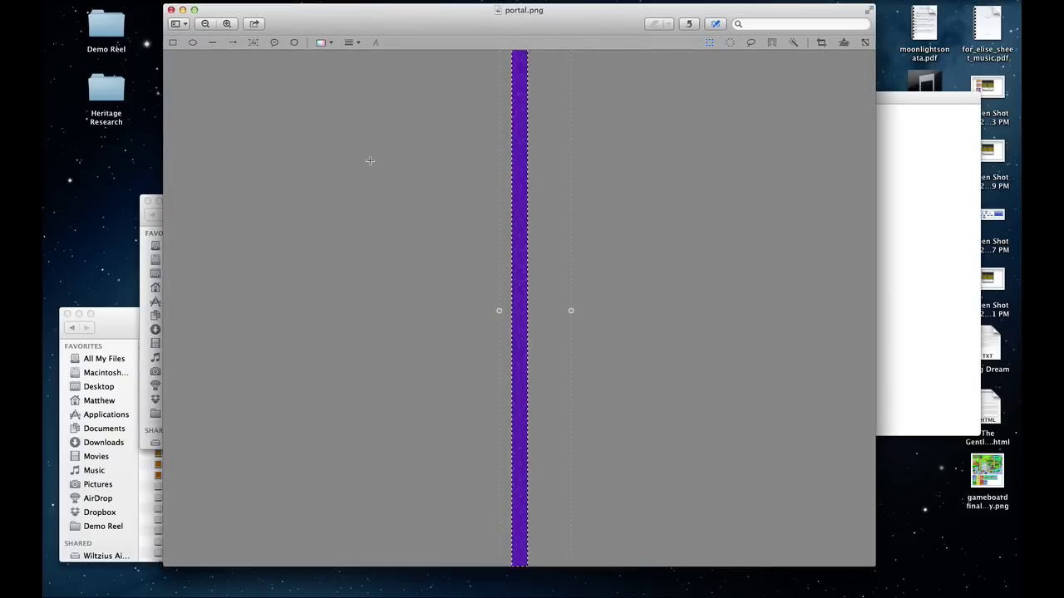
pyautogui.click(473, 232)
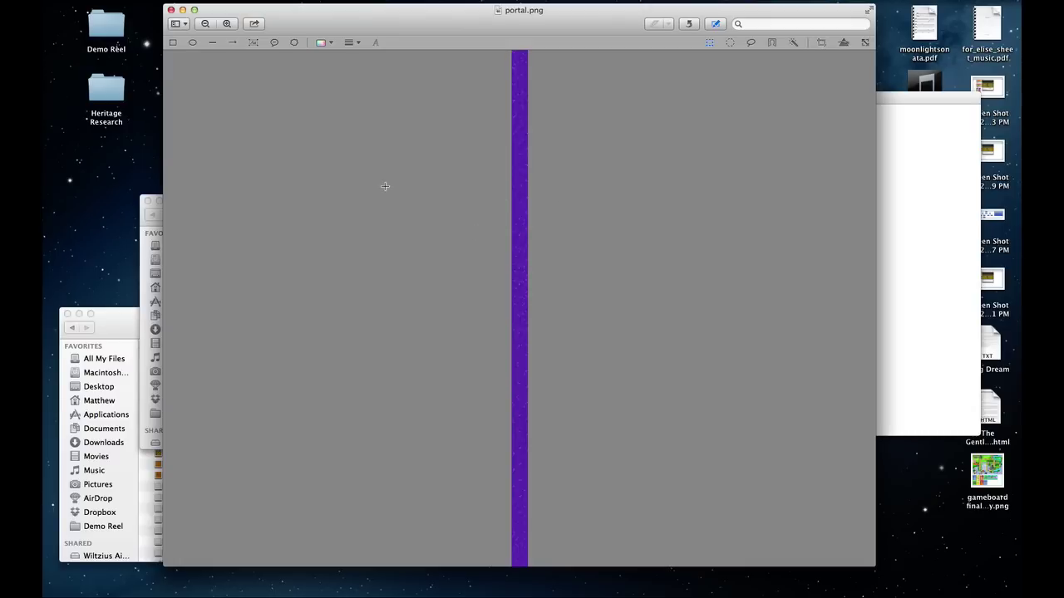
pyautogui.press('super+q')
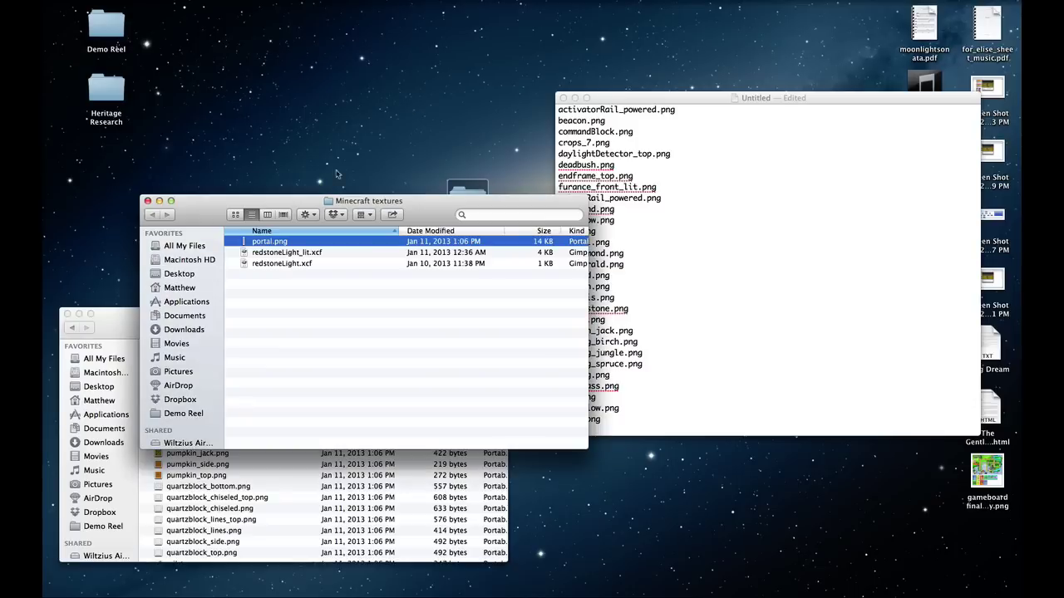
# Open portal.png from the Minecraft textures folder in GIMP
pyautogui.rightClick(279, 246)
pyautogui.moveTo(329, 263)
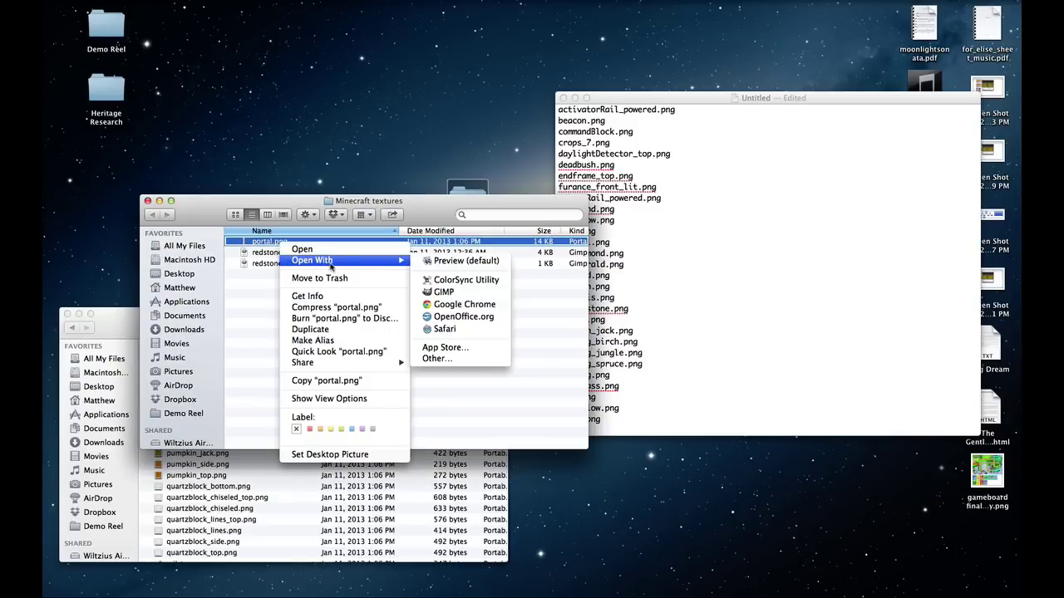
pyautogui.click(447, 292)
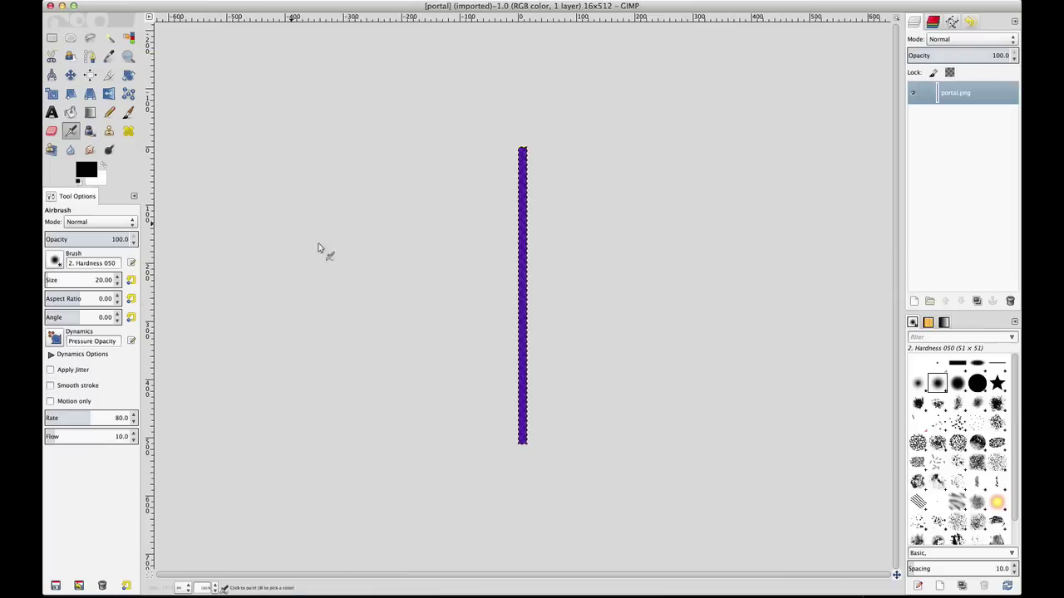
# Examine the pixel pattern of the portal strip up close, including the frames at its upper end
pyautogui.press('+')
pyautogui.press('+')
pyautogui.press('+')
pyautogui.press('+')
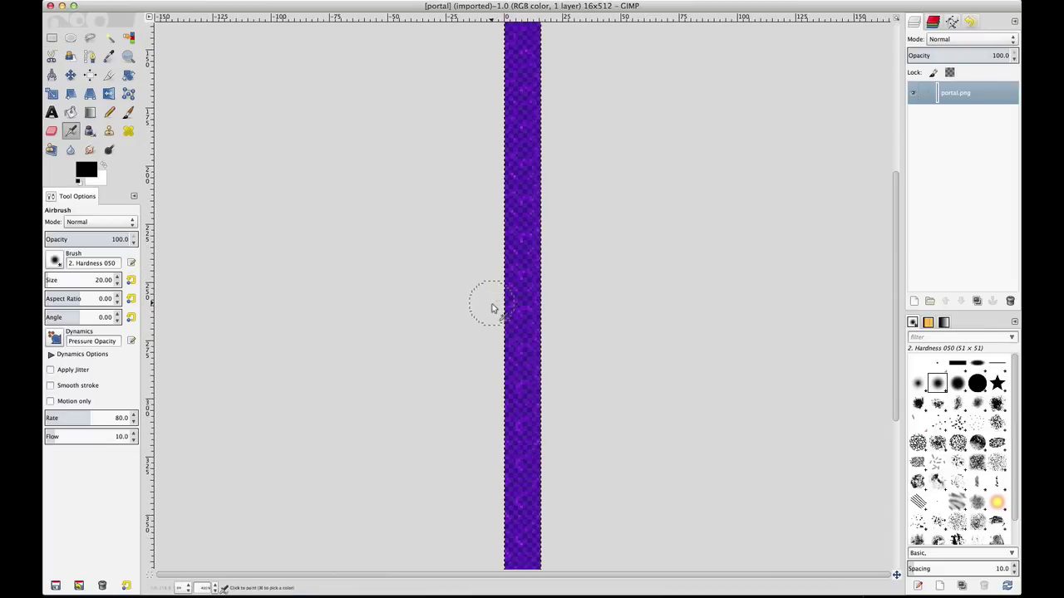
pyautogui.press('+')
pyautogui.press('+')
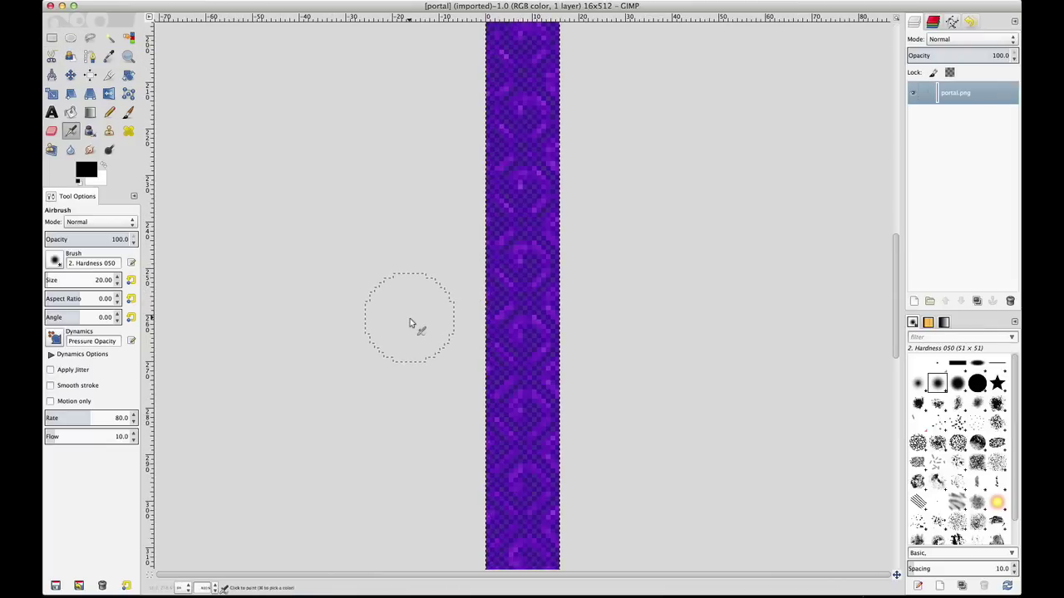
pyautogui.scroll(10, 410, 320)
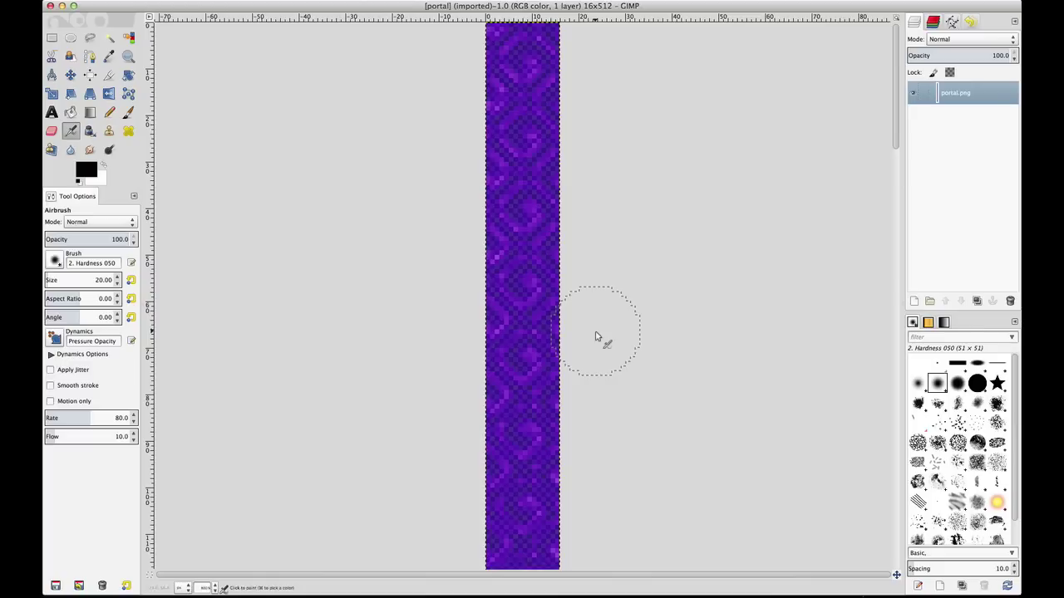
# Try colorizing the portal strip with hue 127, saturation 77 and lightness 27
pyautogui.scroll(-10, 595, 336)
pyautogui.scroll(10, 595, 337)
pyautogui.click(377, 2)
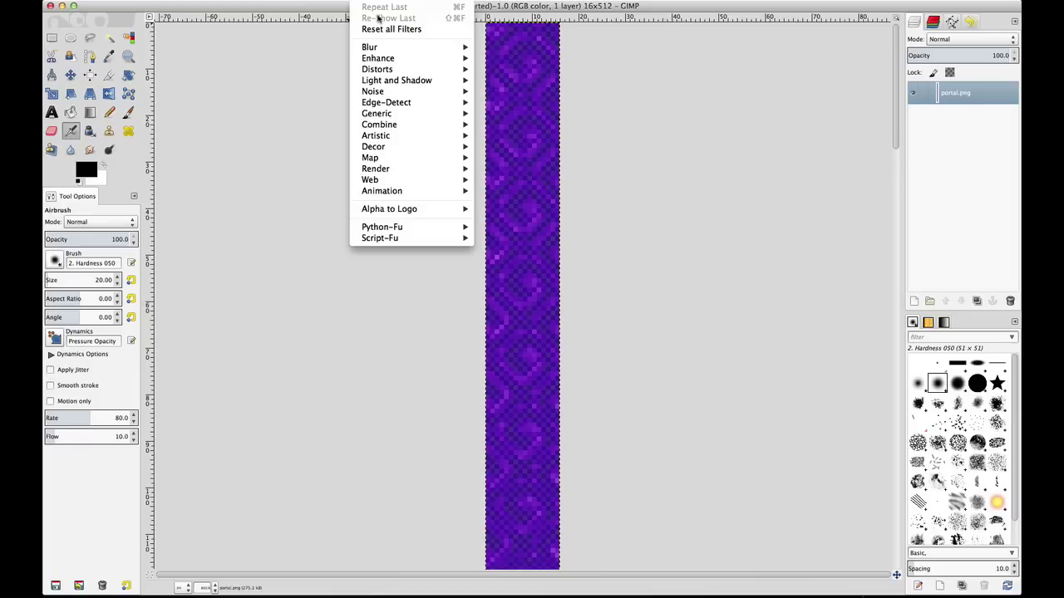
pyautogui.moveTo(332, 1)
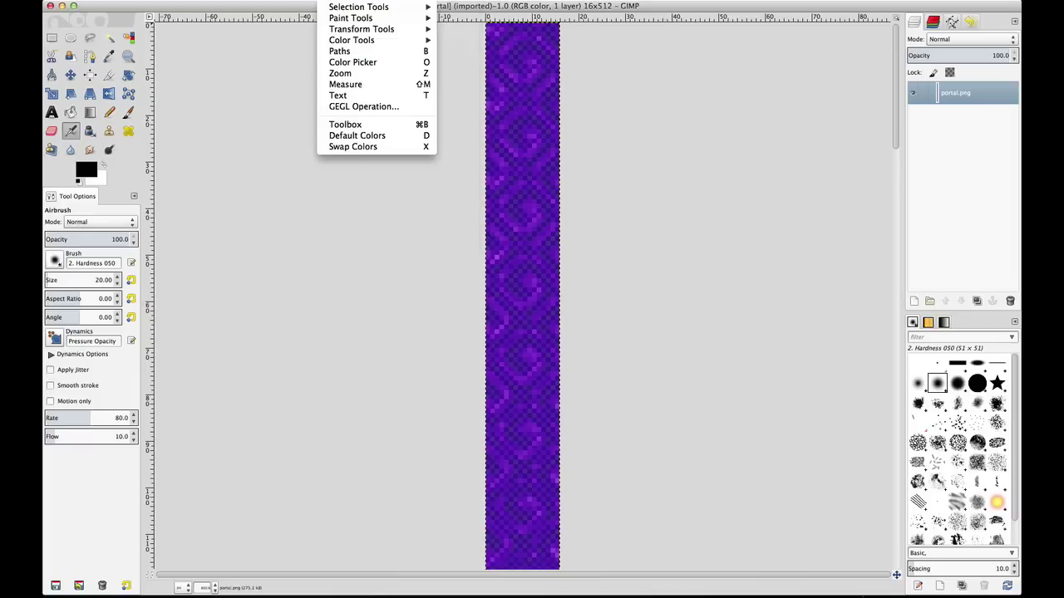
pyautogui.moveTo(380, 41)
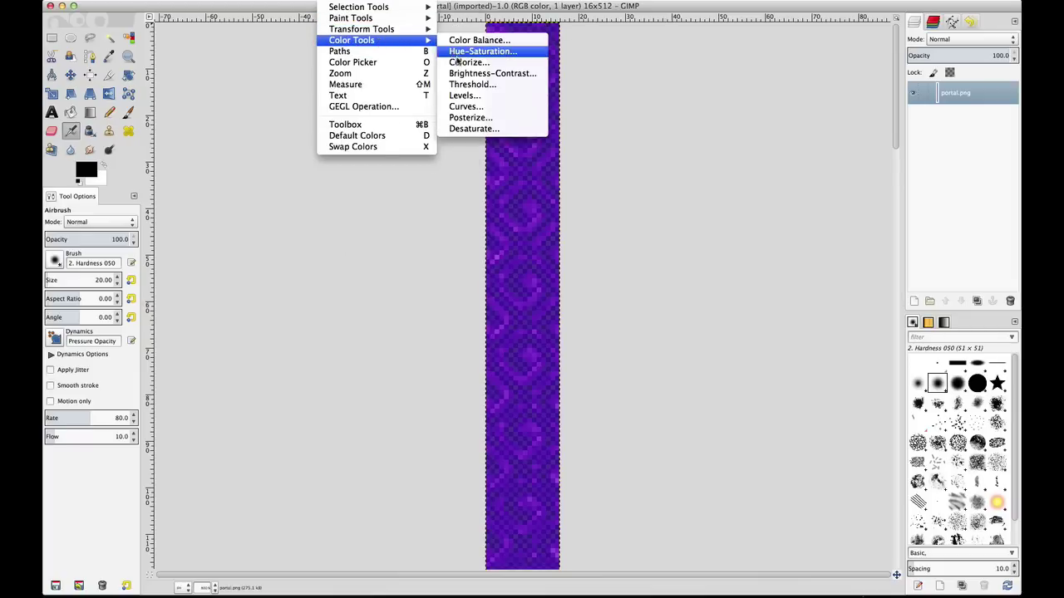
pyautogui.click(457, 63)
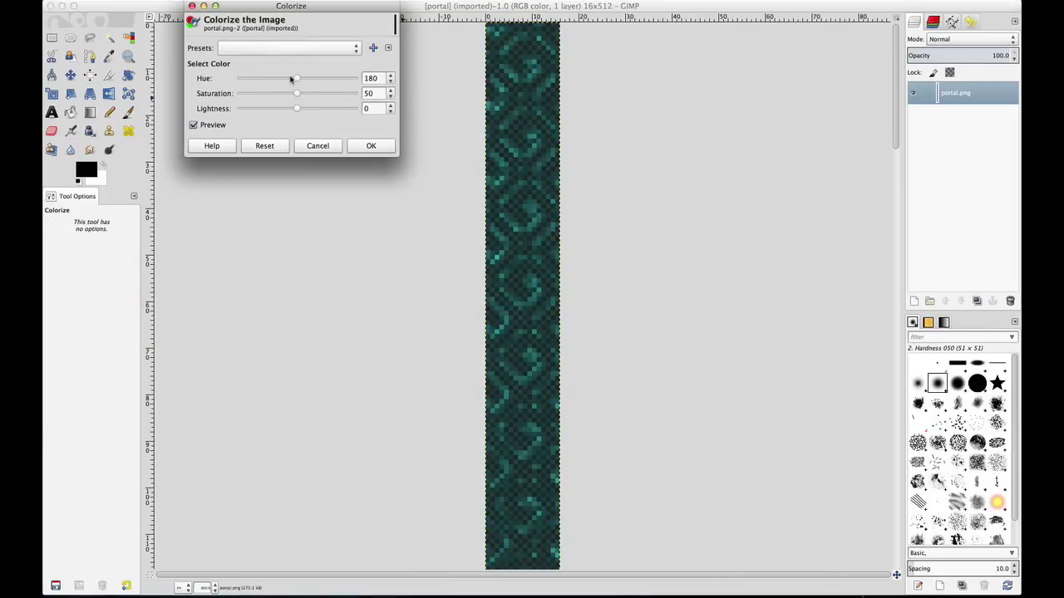
pyautogui.moveTo(299, 81); pyautogui.dragTo(324, 96)
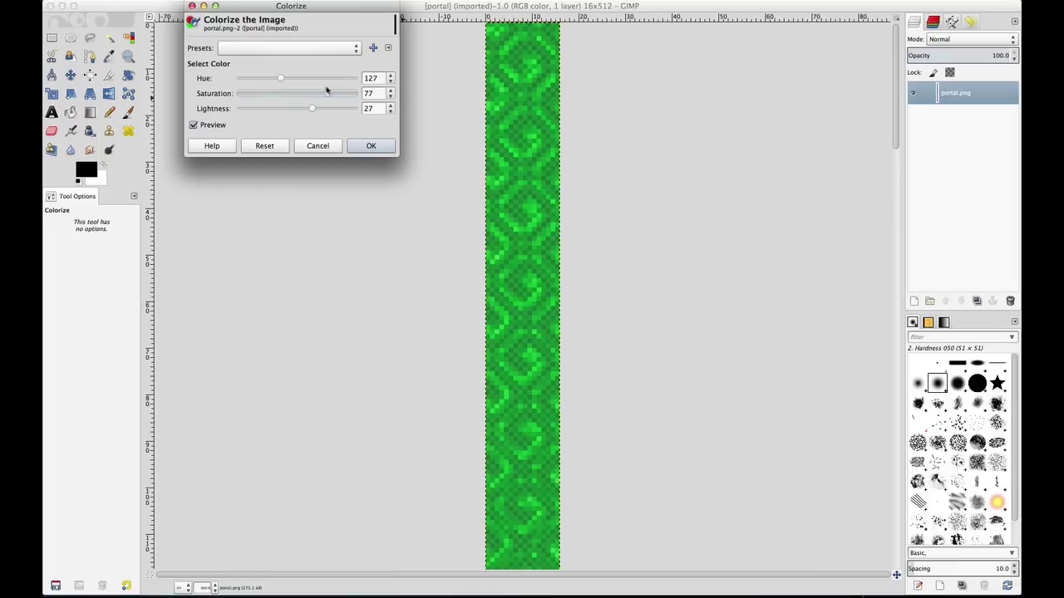
pyautogui.click(344, 48)
pyautogui.click(344, 51)
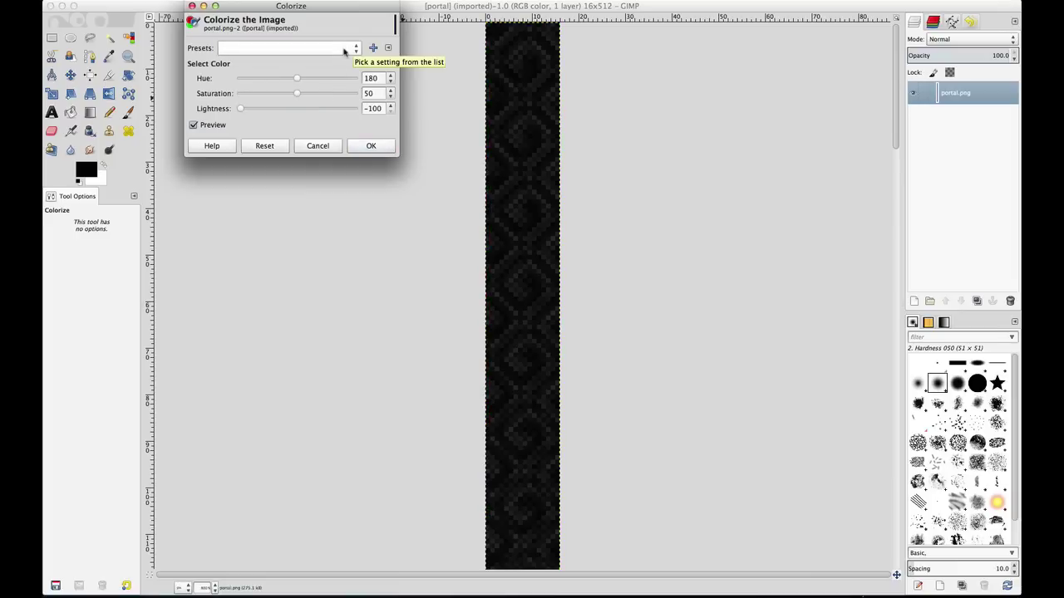
pyautogui.click(319, 147)
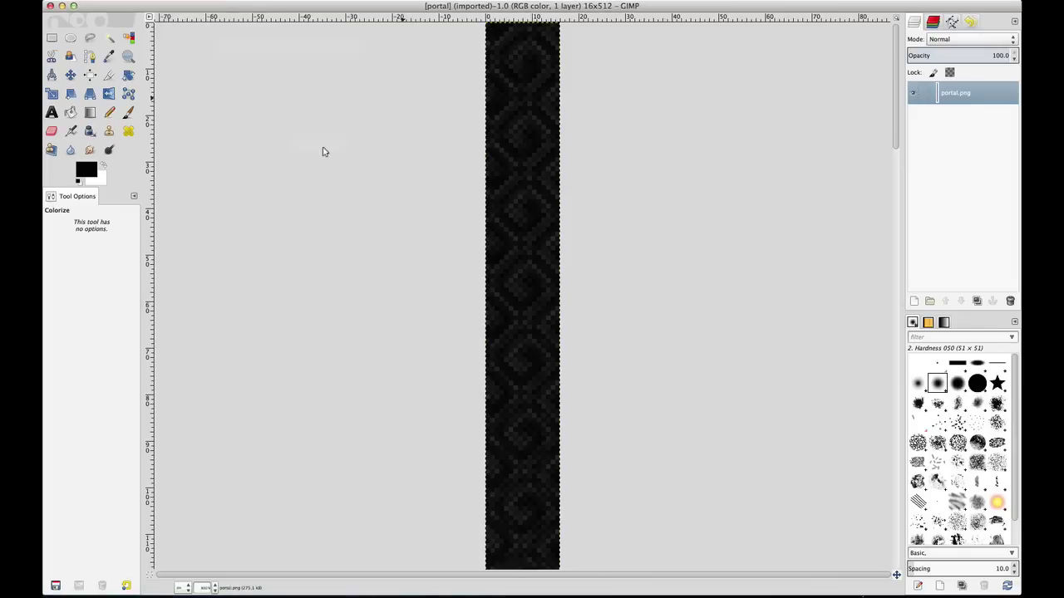
pyautogui.click(332, 0)
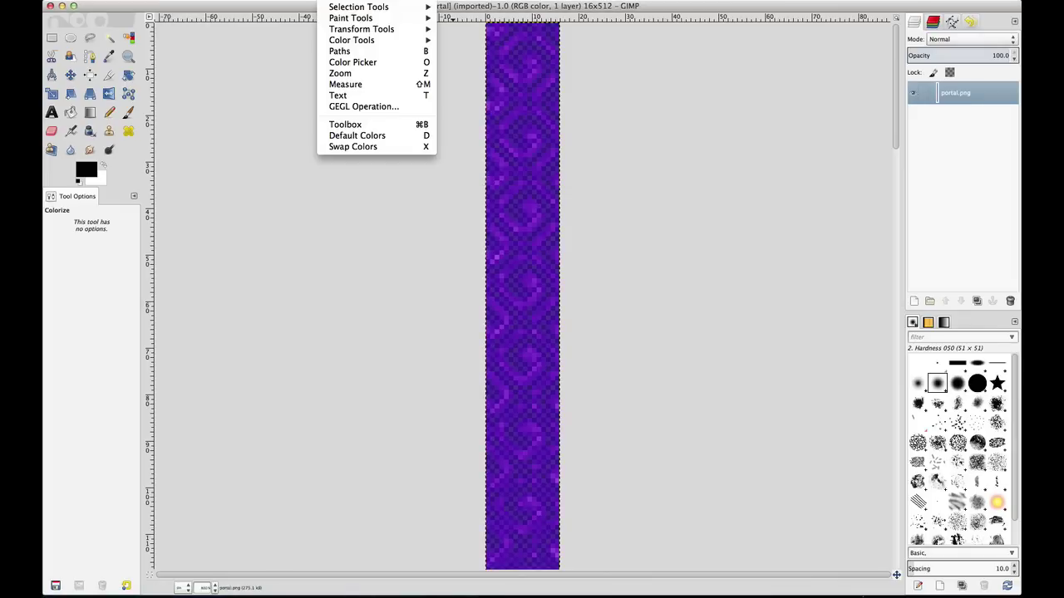
pyautogui.moveTo(299, 0)
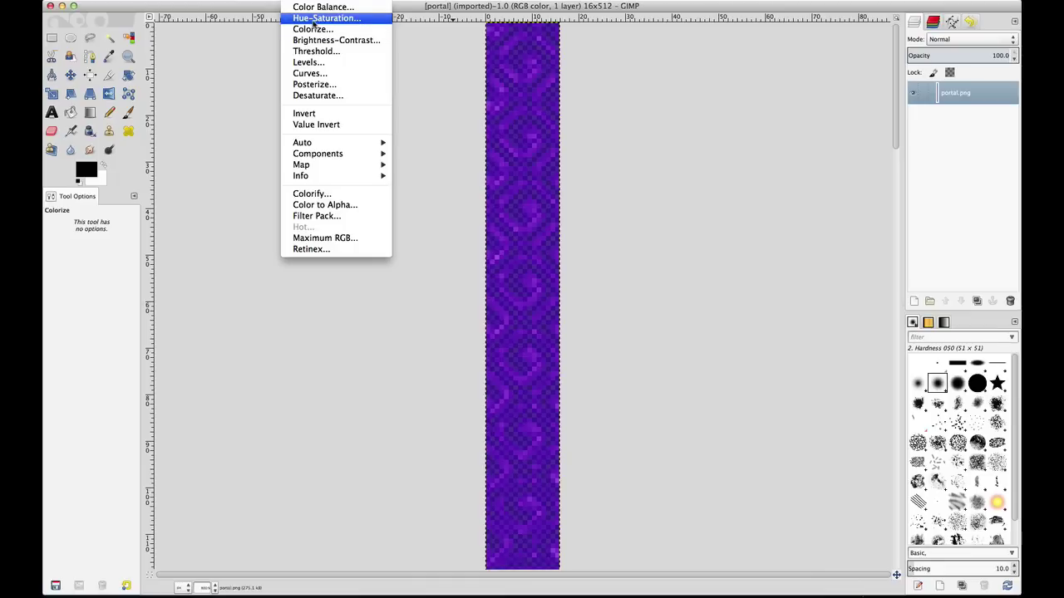
pyautogui.click(330, 62)
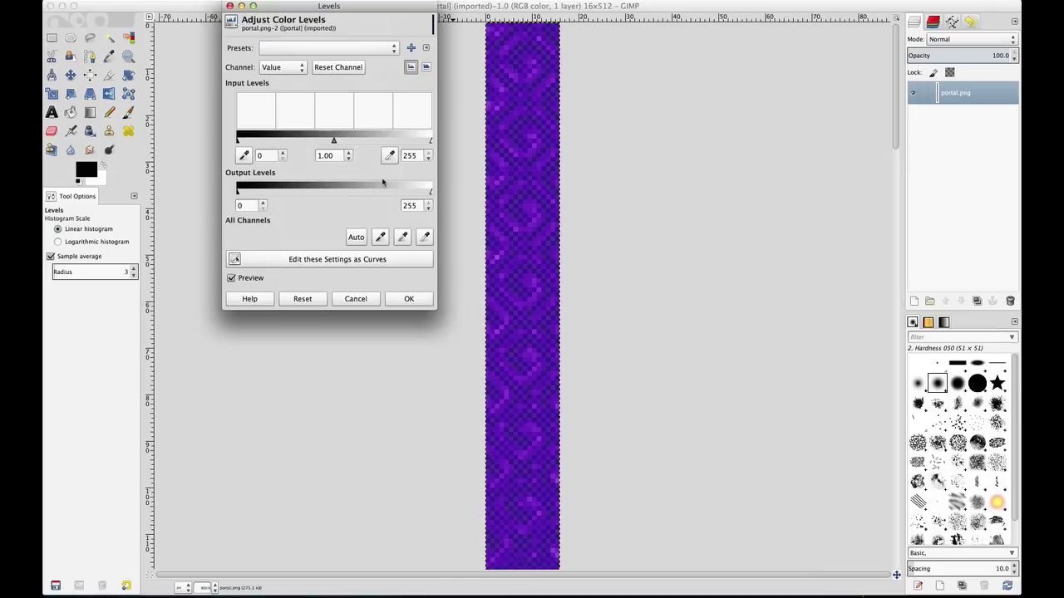
pyautogui.click(366, 301)
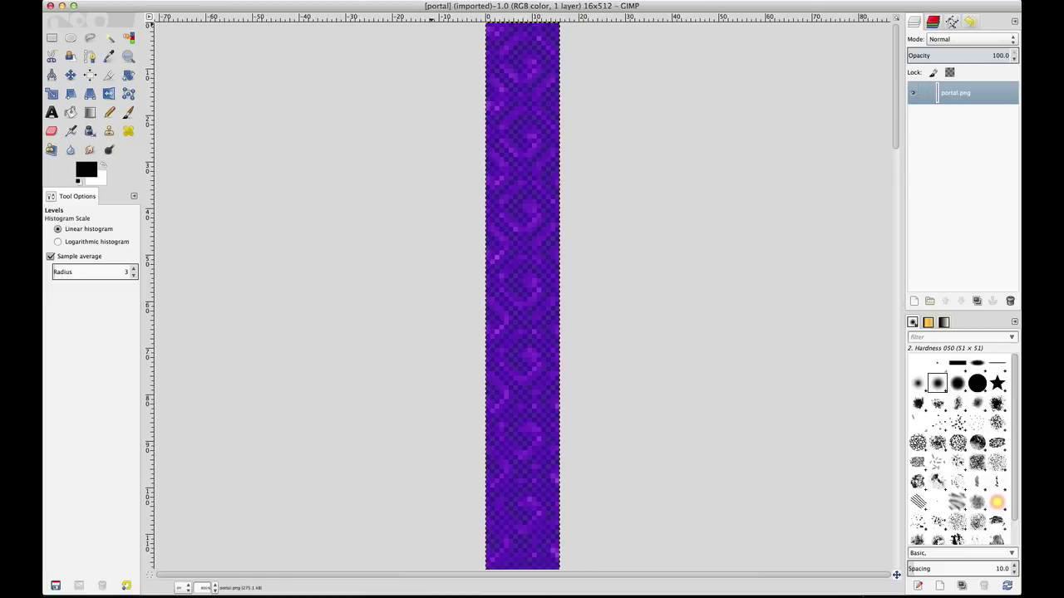
# Adjust the portal strip's color balance, setting the midtones to red 100, green -5 and blue -100
pyautogui.click(333, 0)
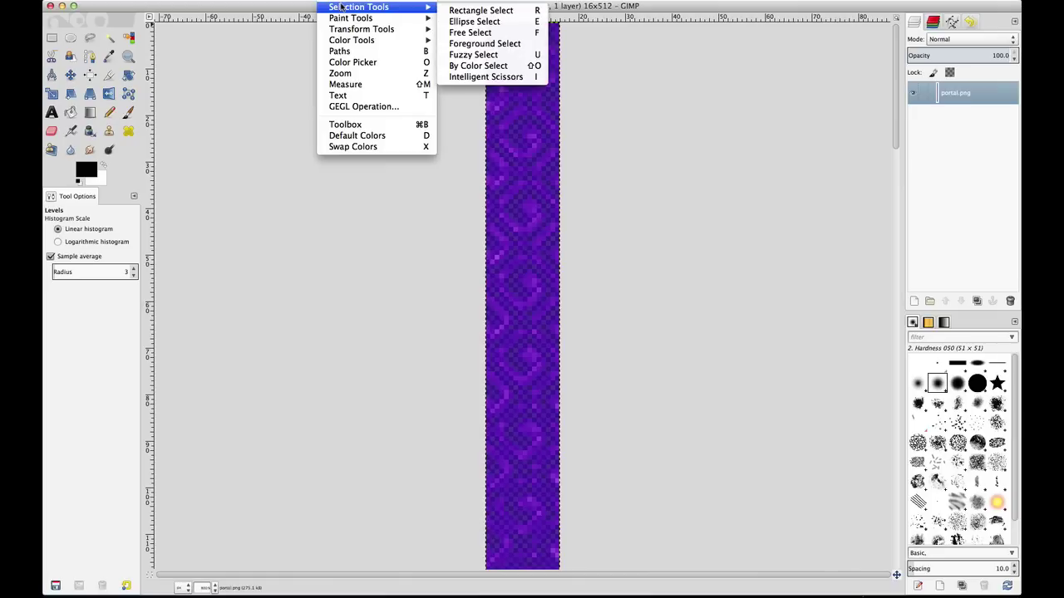
pyautogui.moveTo(341, 6)
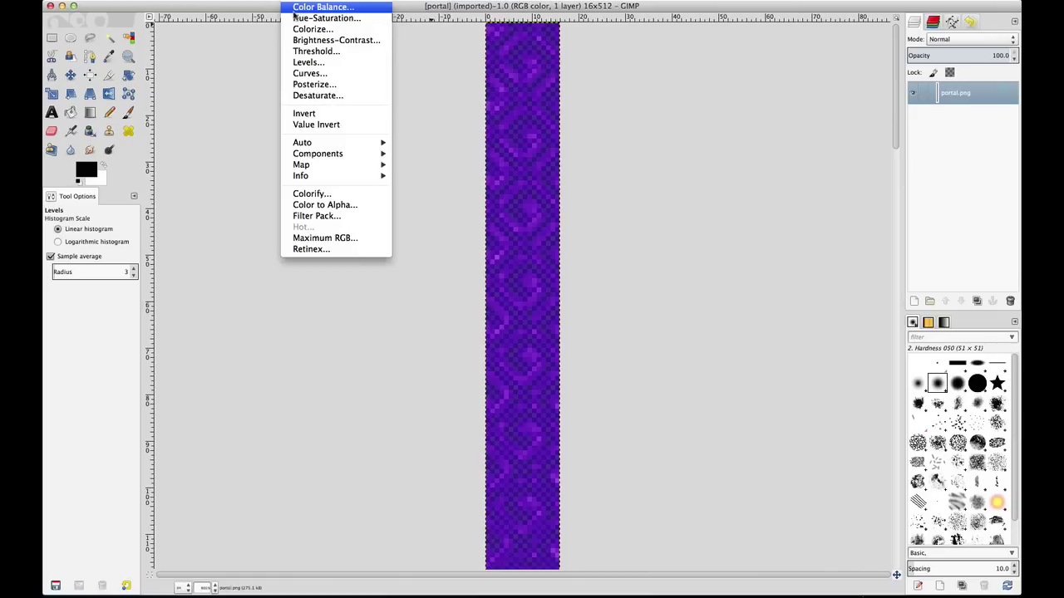
pyautogui.click(299, 7)
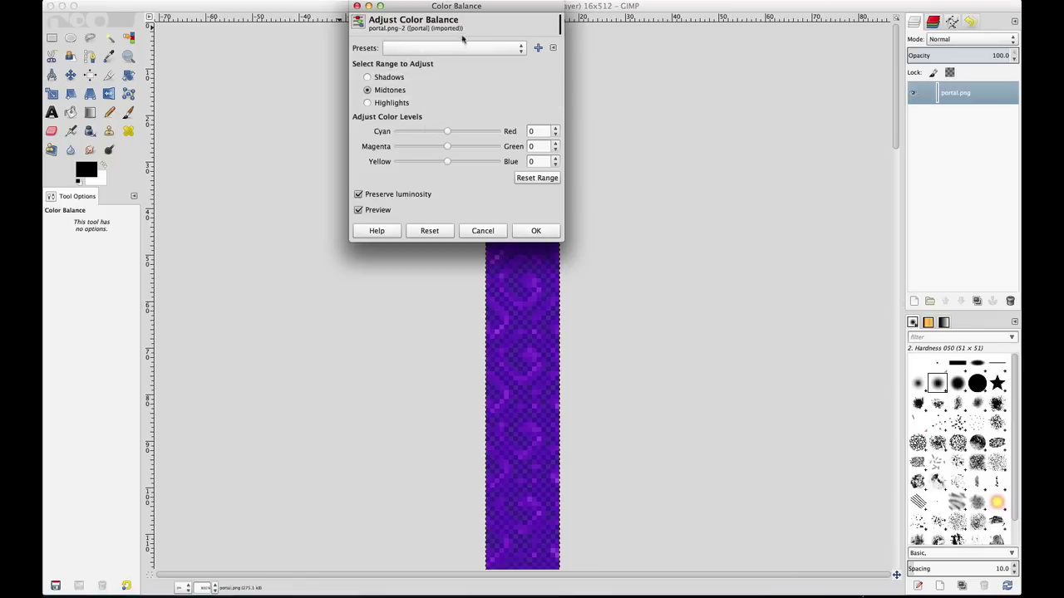
pyautogui.moveTo(474, 9); pyautogui.dragTo(333, 142)
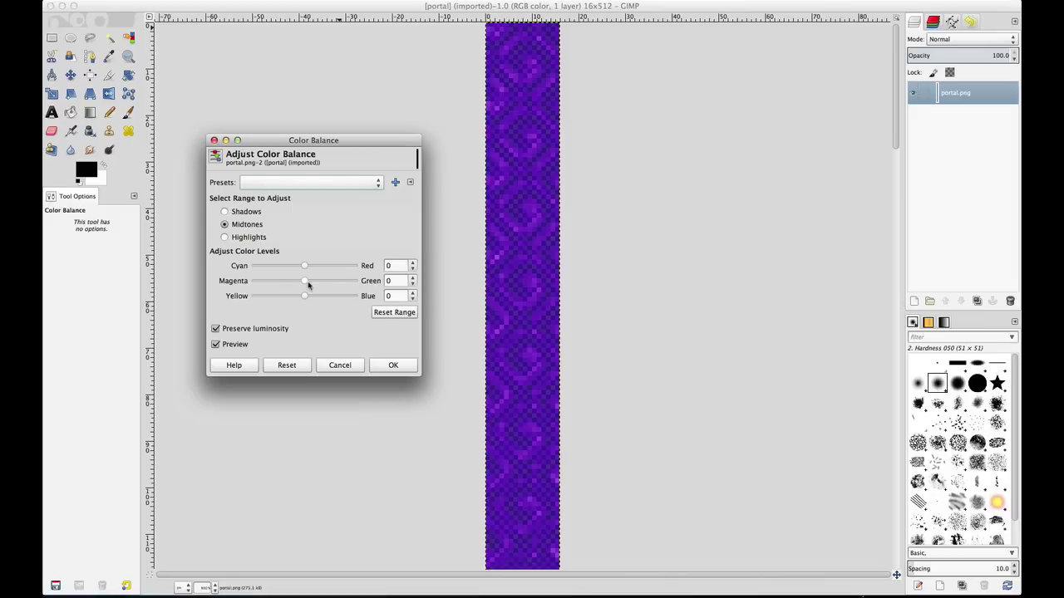
pyautogui.moveTo(304, 266); pyautogui.dragTo(303, 292)
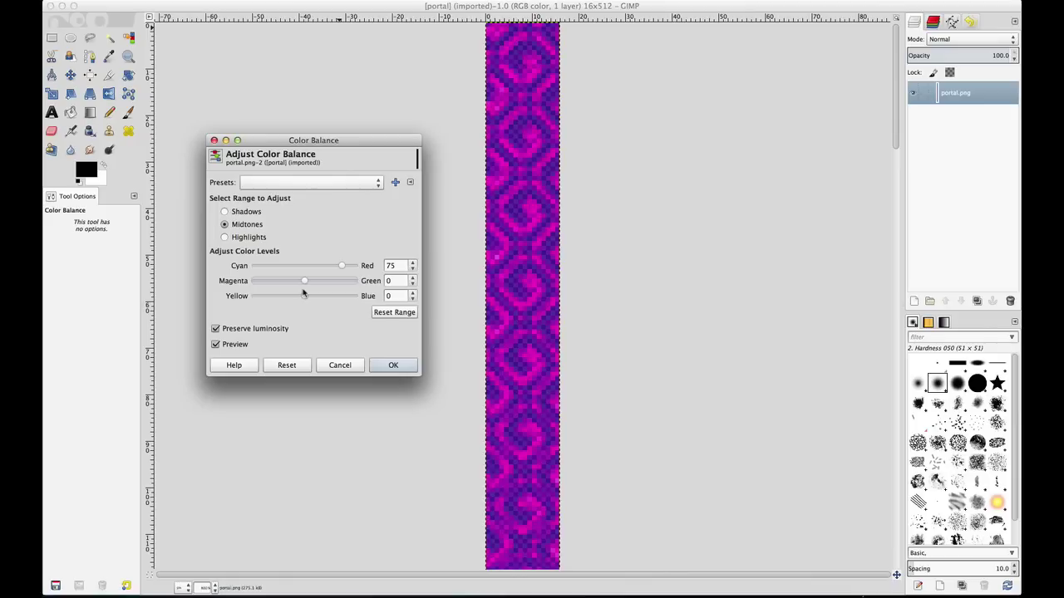
pyautogui.moveTo(342, 266); pyautogui.dragTo(363, 299)
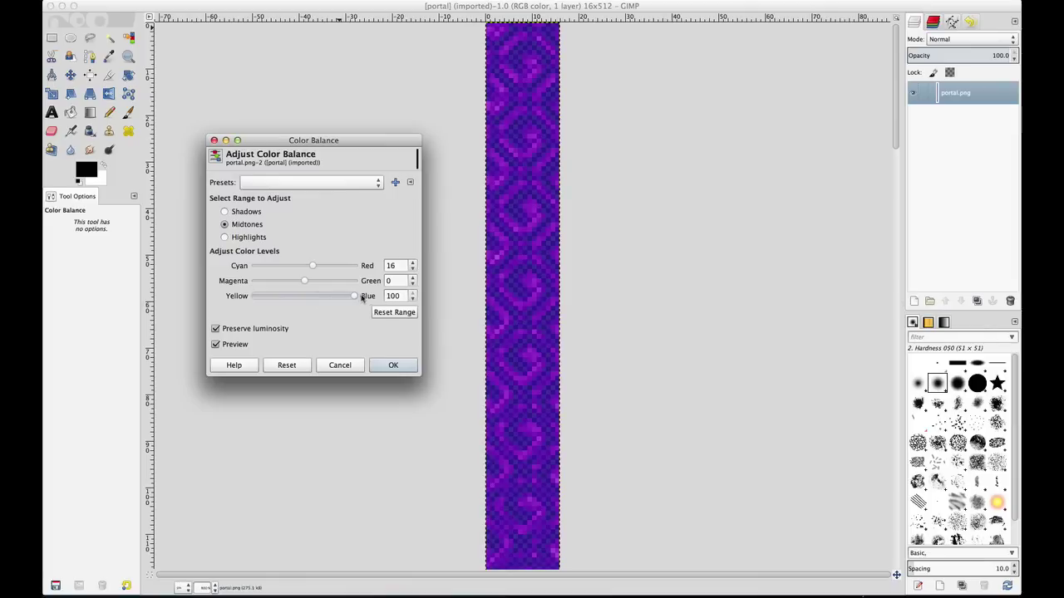
pyautogui.moveTo(312, 266); pyautogui.dragTo(254, 300)
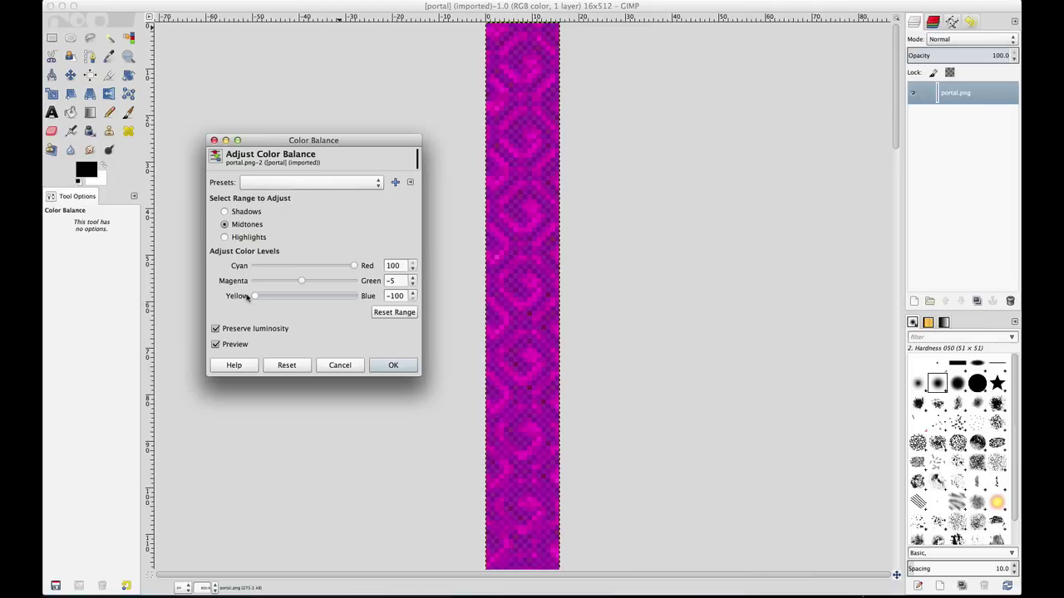
# Set the color balance shadows to red 60 with a shift toward yellow, and the midtones' blue level to -42
pyautogui.click(225, 211)
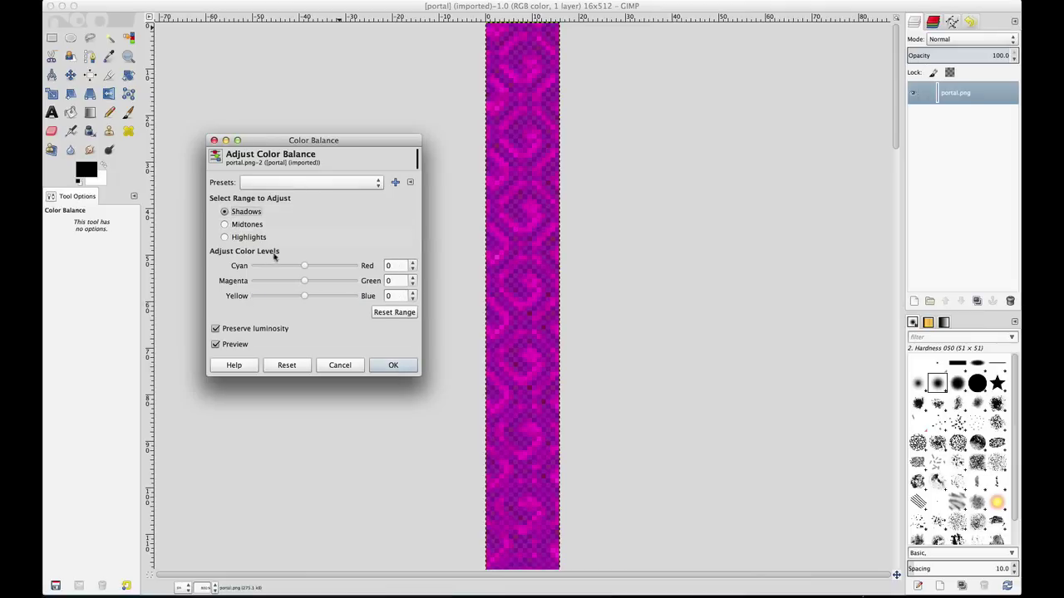
pyautogui.moveTo(304, 267); pyautogui.dragTo(333, 267)
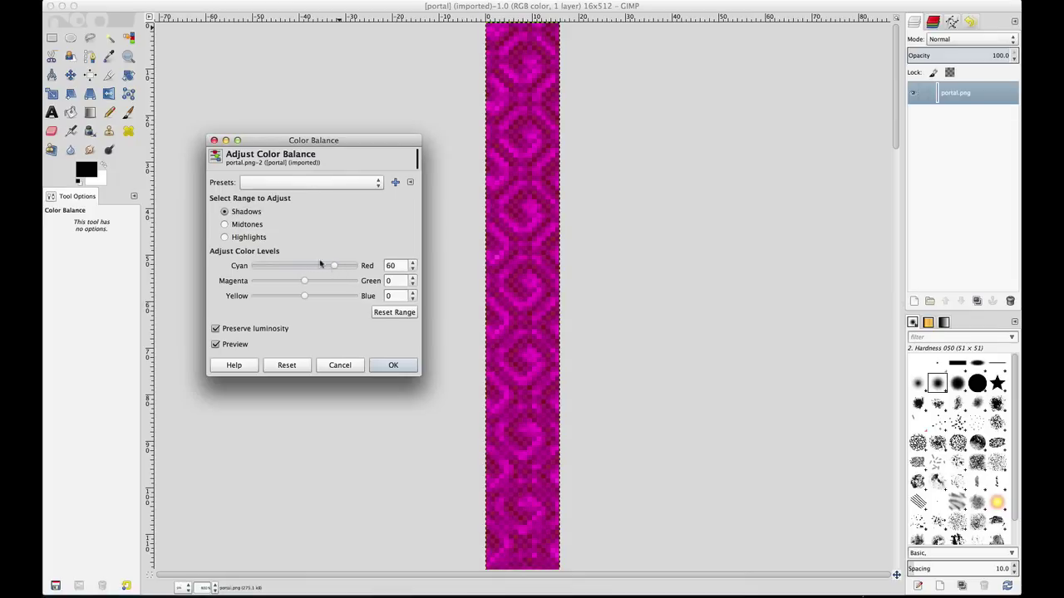
pyautogui.click(226, 224)
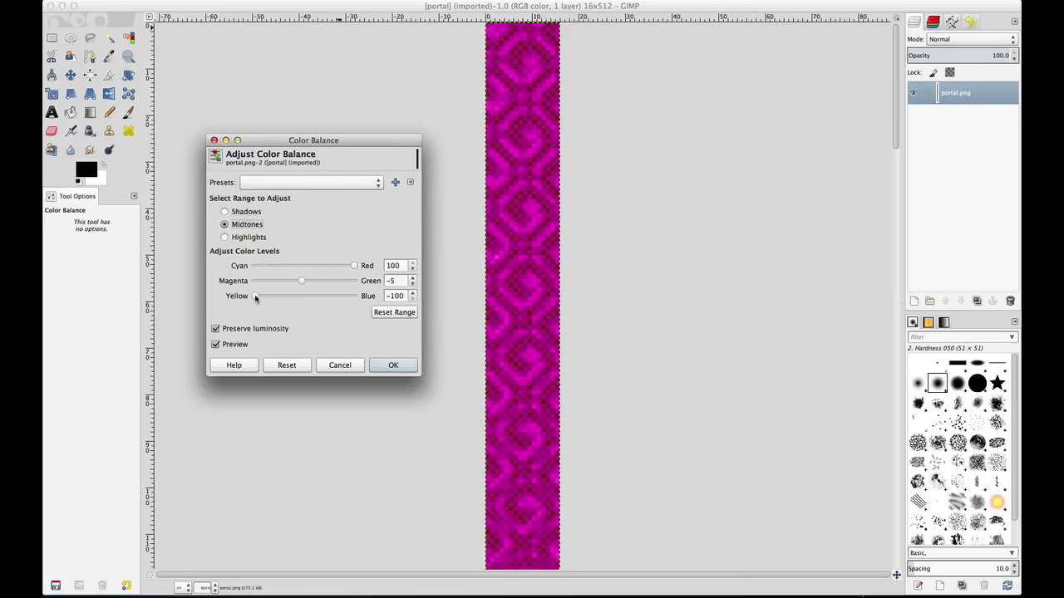
pyautogui.moveTo(257, 299); pyautogui.dragTo(284, 300)
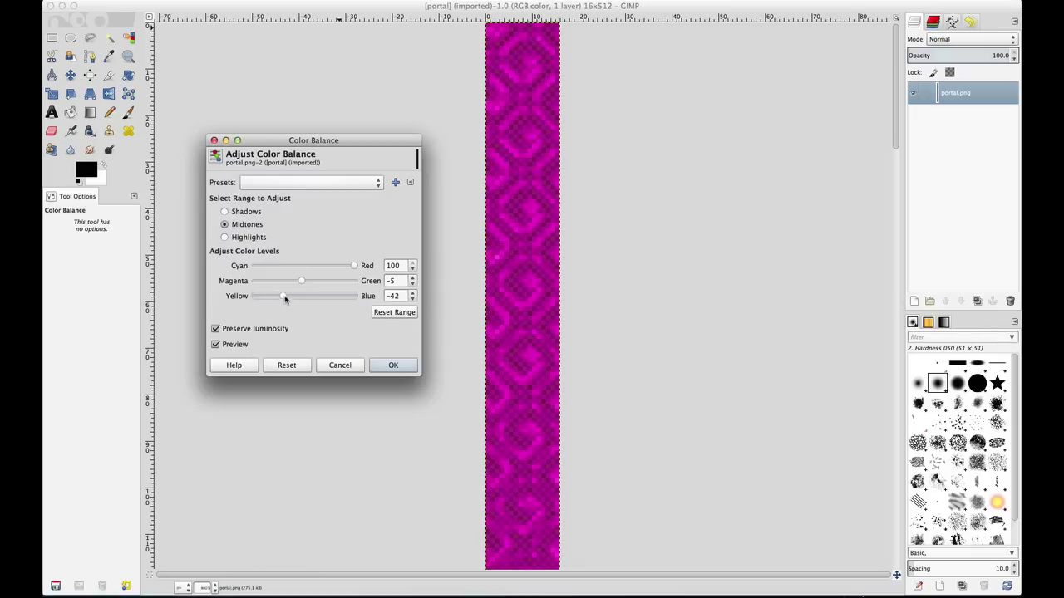
pyautogui.click(224, 211)
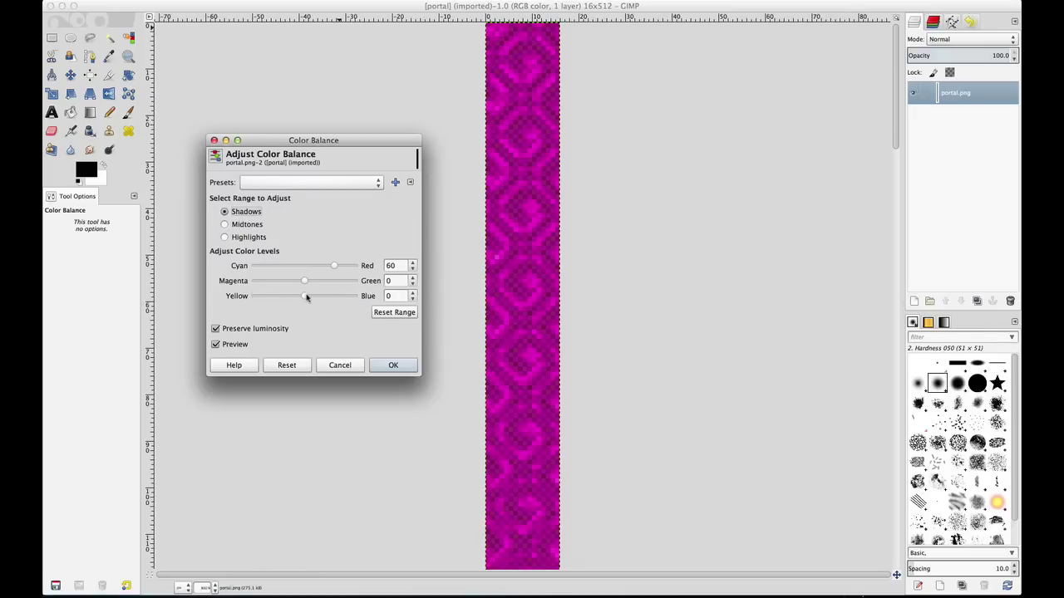
pyautogui.moveTo(306, 297); pyautogui.dragTo(273, 297)
# Set the color balance highlights to red 75 and shift them strongly toward yellow
pyautogui.click(246, 237)
pyautogui.moveTo(310, 266); pyautogui.dragTo(341, 266)
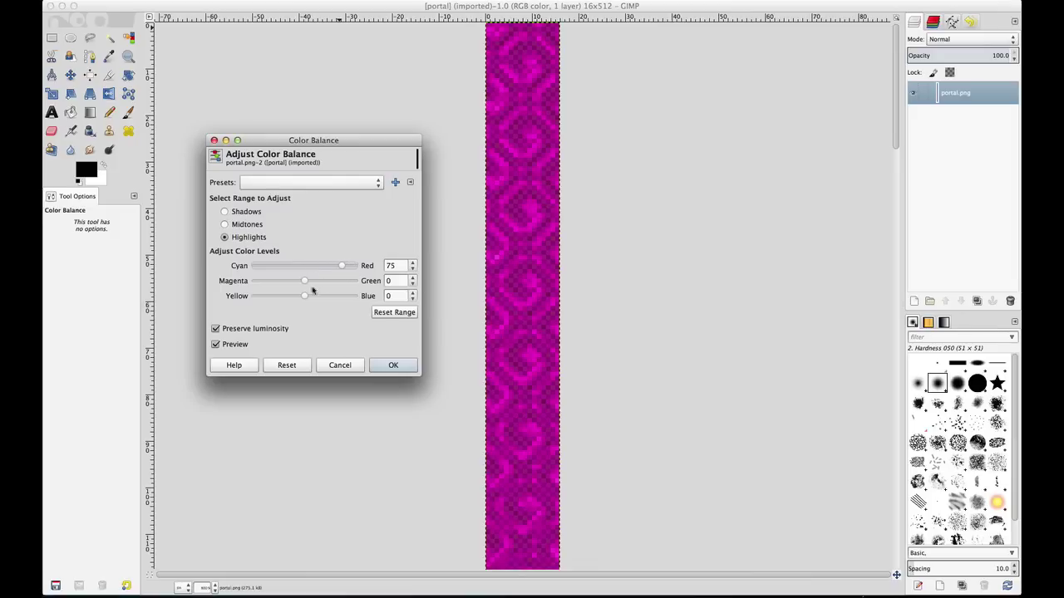
pyautogui.moveTo(305, 297); pyautogui.dragTo(259, 298)
# Set the midtones' blue level to -89 and apply the color balance to the portal strip
pyautogui.click(224, 224)
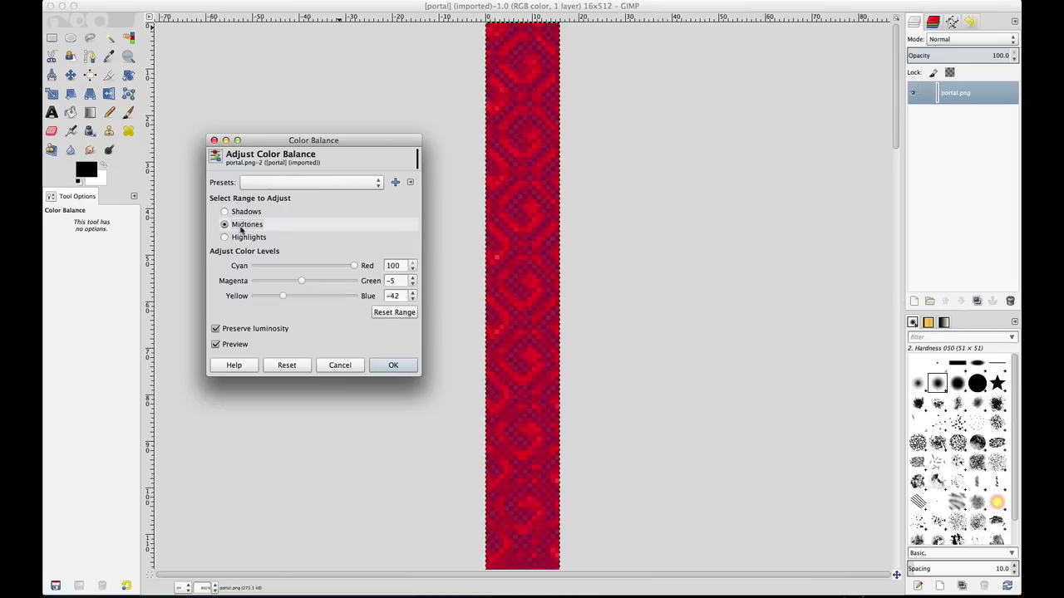
pyautogui.moveTo(283, 298); pyautogui.dragTo(260, 303)
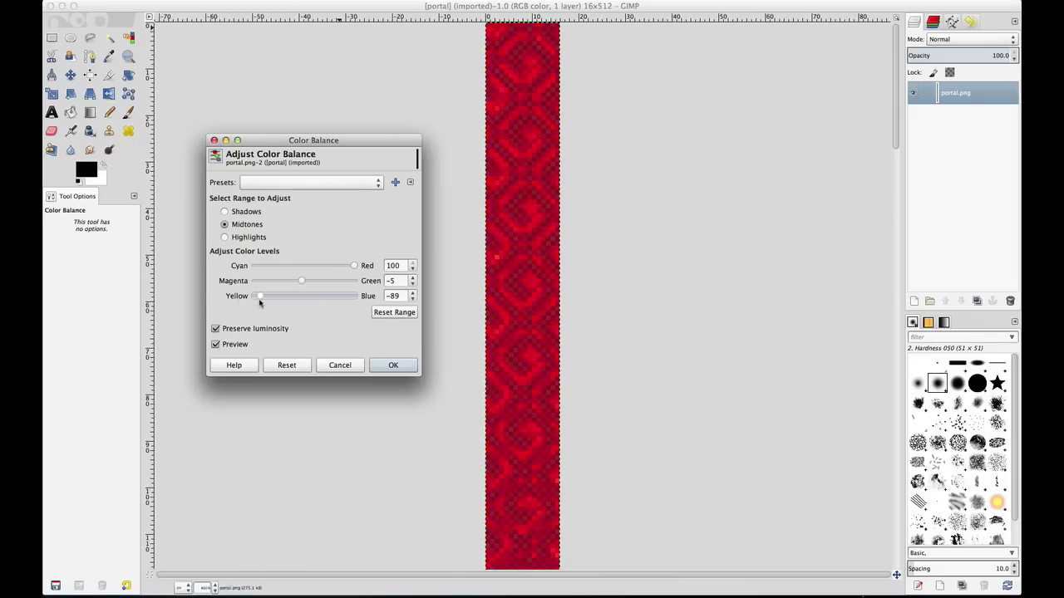
pyautogui.click(392, 365)
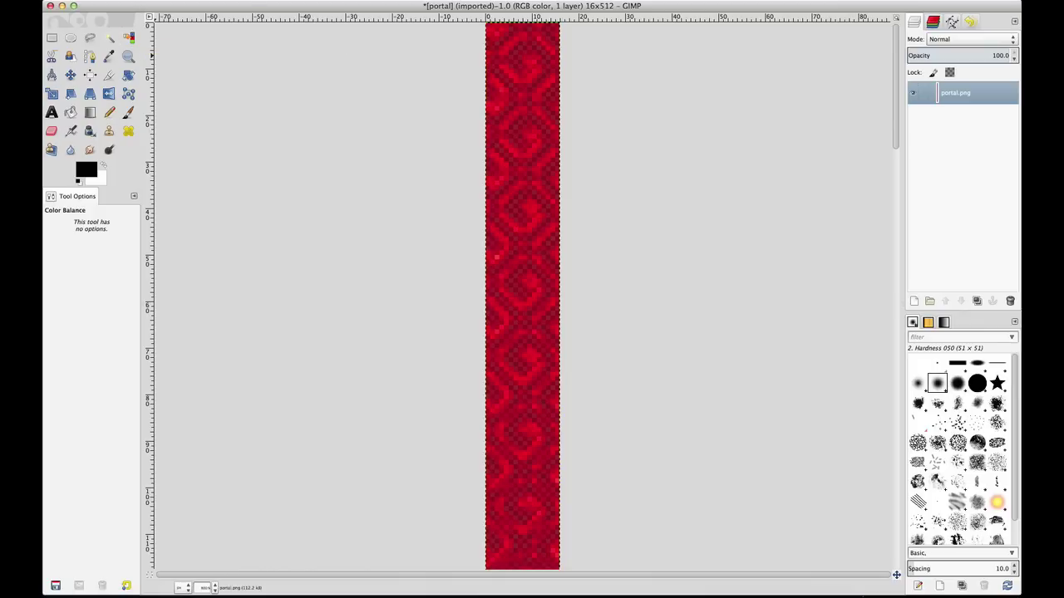
# Save the recoloured portal image as portal.xcf in the Minecraft textures folder
pyautogui.click(113, 2)
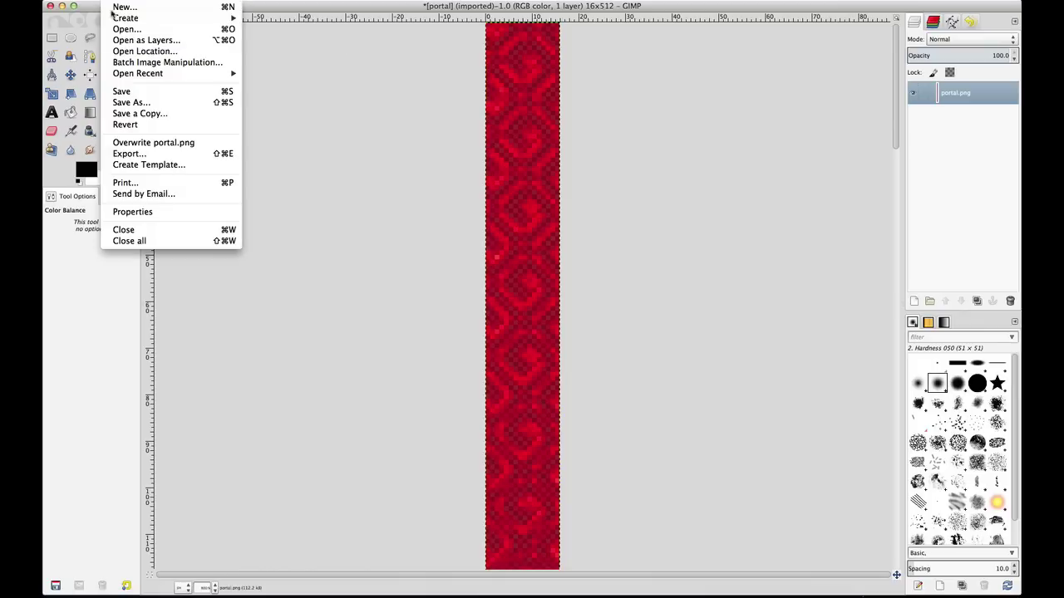
pyautogui.click(150, 92)
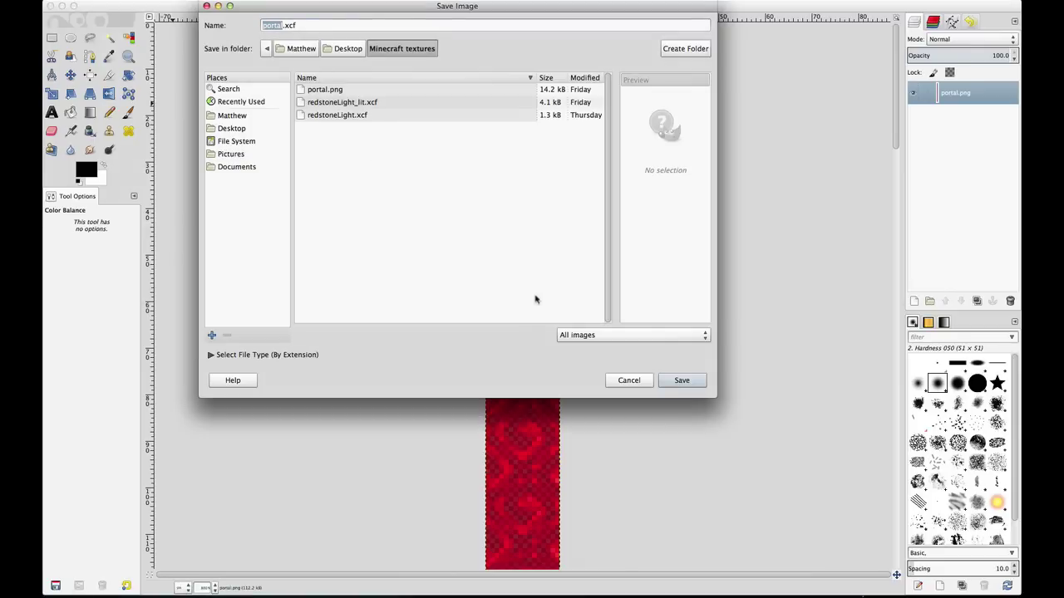
pyautogui.click(680, 384)
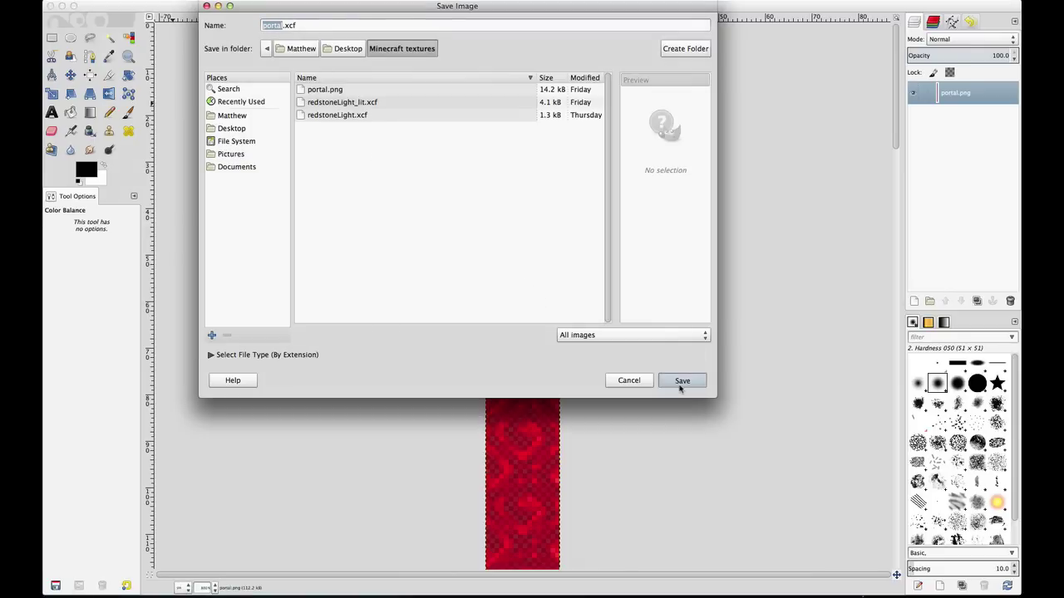
# Export the image as portal.png to the Minecraft textures folder, replacing the existing file and keeping the default PNG options
pyautogui.click(116, 0)
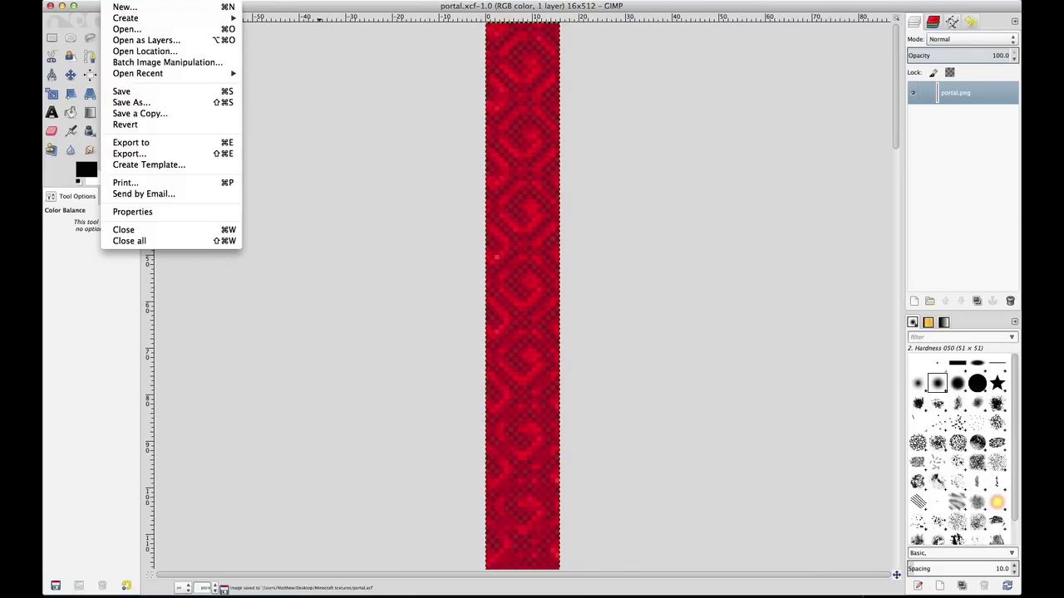
pyautogui.click(126, 154)
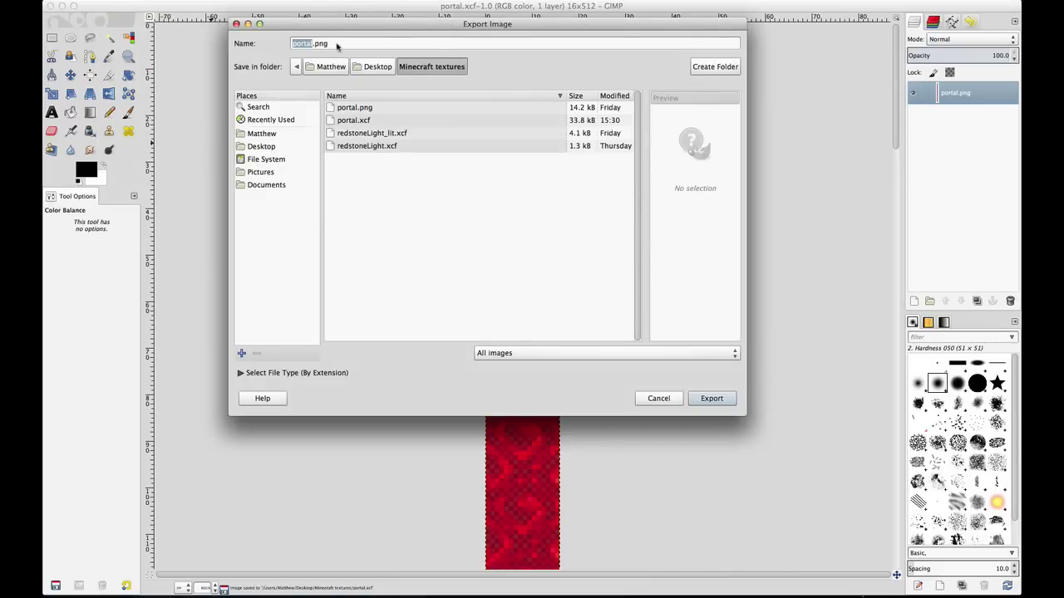
pyautogui.click(712, 399)
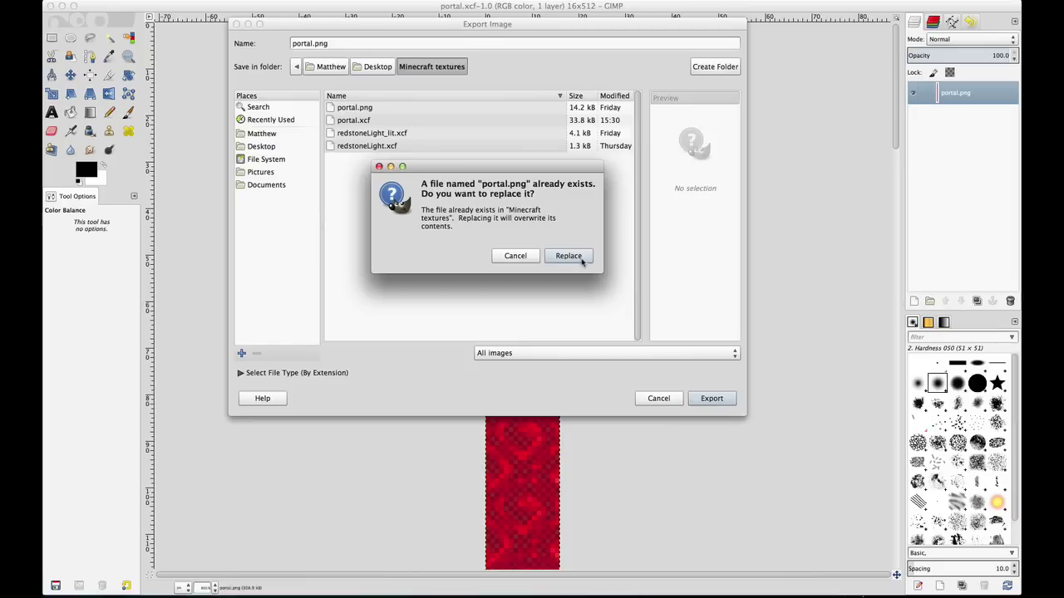
pyautogui.click(568, 256)
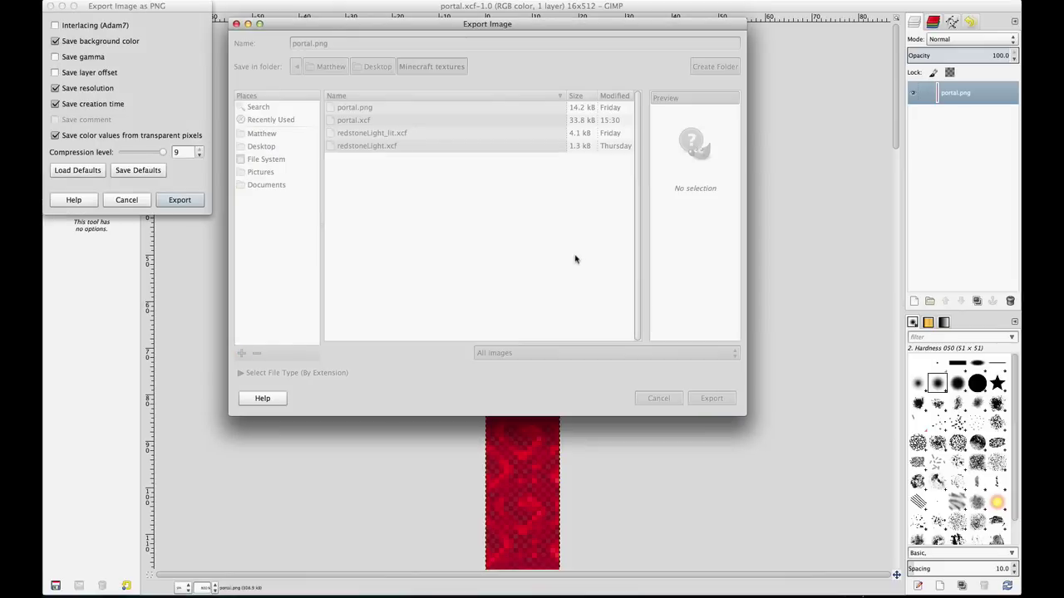
pyautogui.click(179, 200)
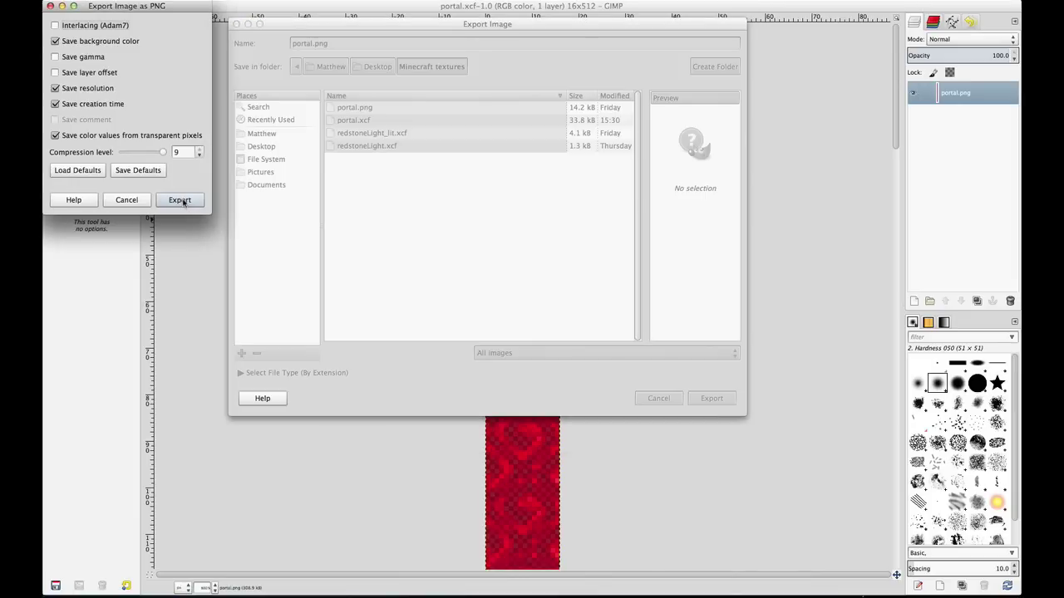
# Confirm the PNG export of the recoloured portal image and hide GIMP to return to the desktop folders
pyautogui.click(194, 200)
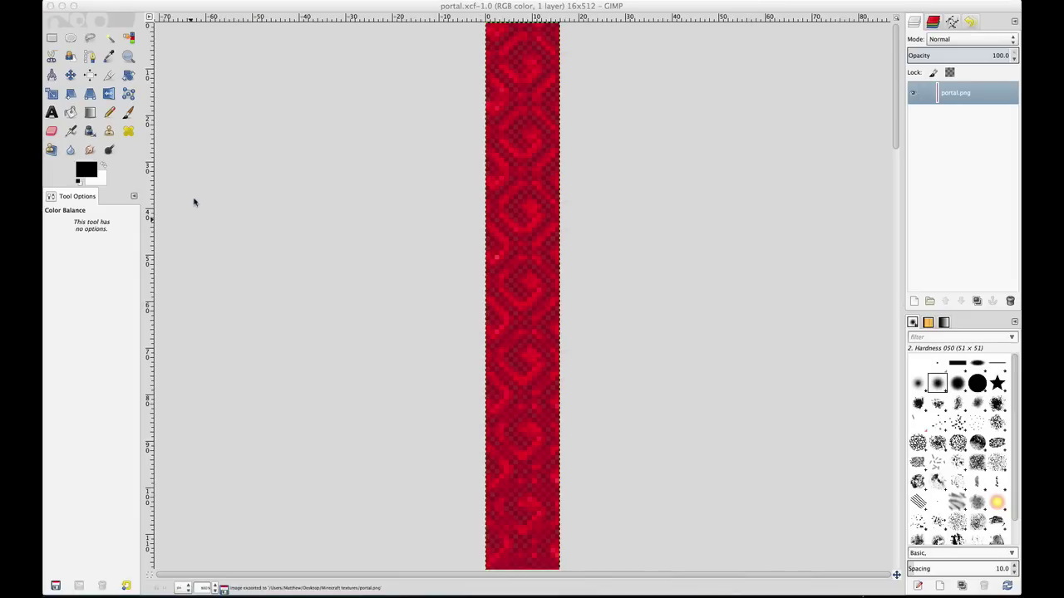
pyautogui.click(316, 11)
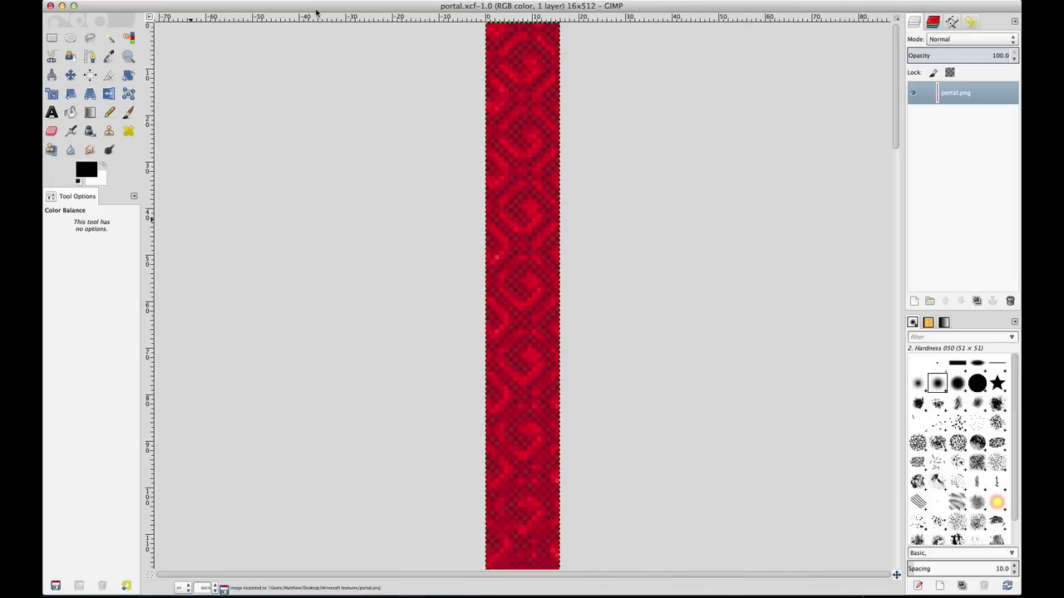
pyautogui.press('super+h')
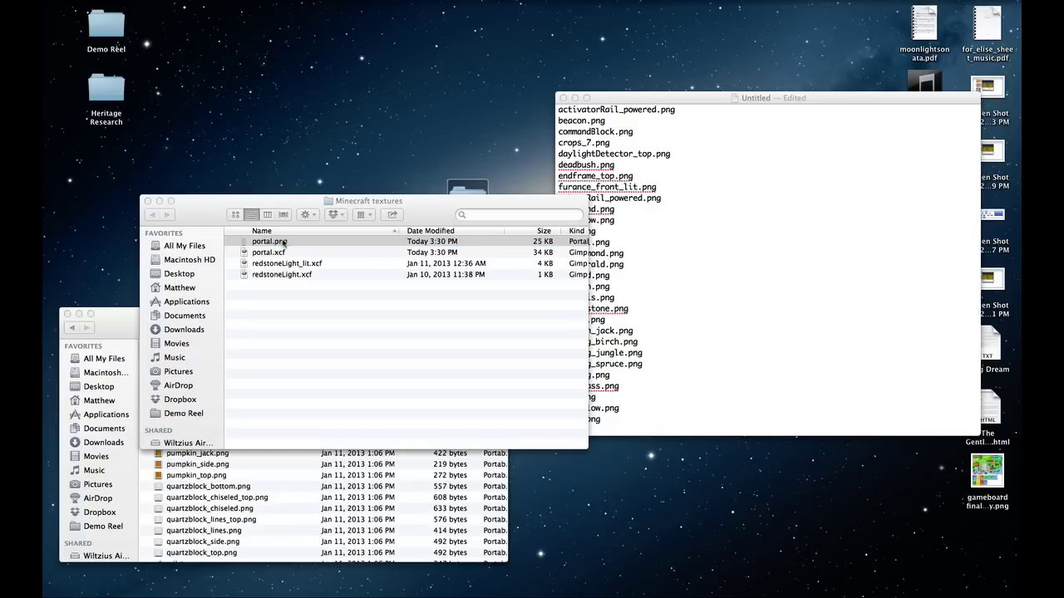
# Open portal.png from the Minecraft textures folder in Preview to check its recolouring, and quit Preview
pyautogui.doubleClick(282, 241)
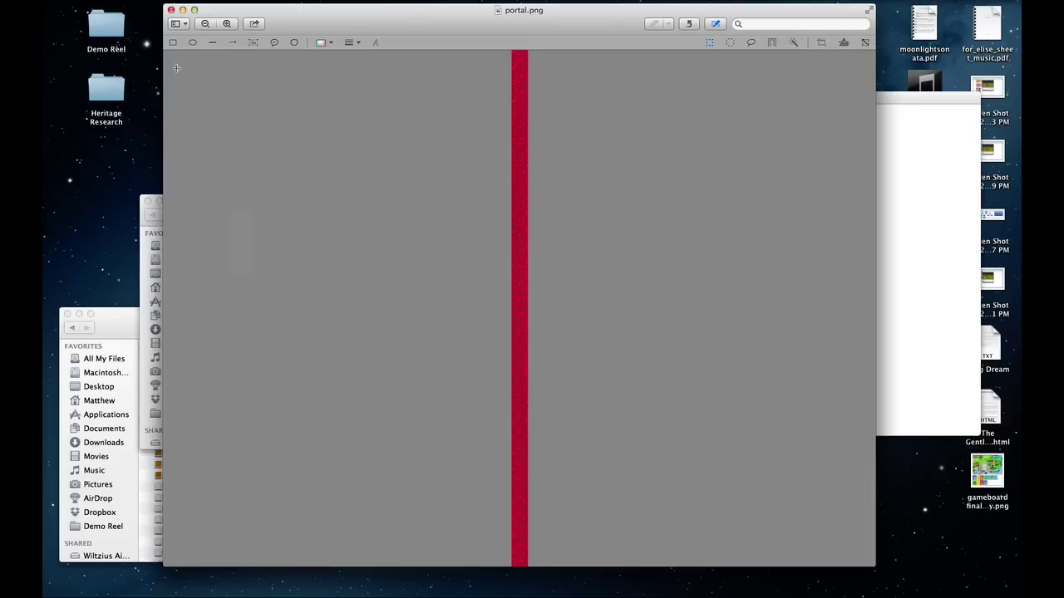
pyautogui.press('super+w')
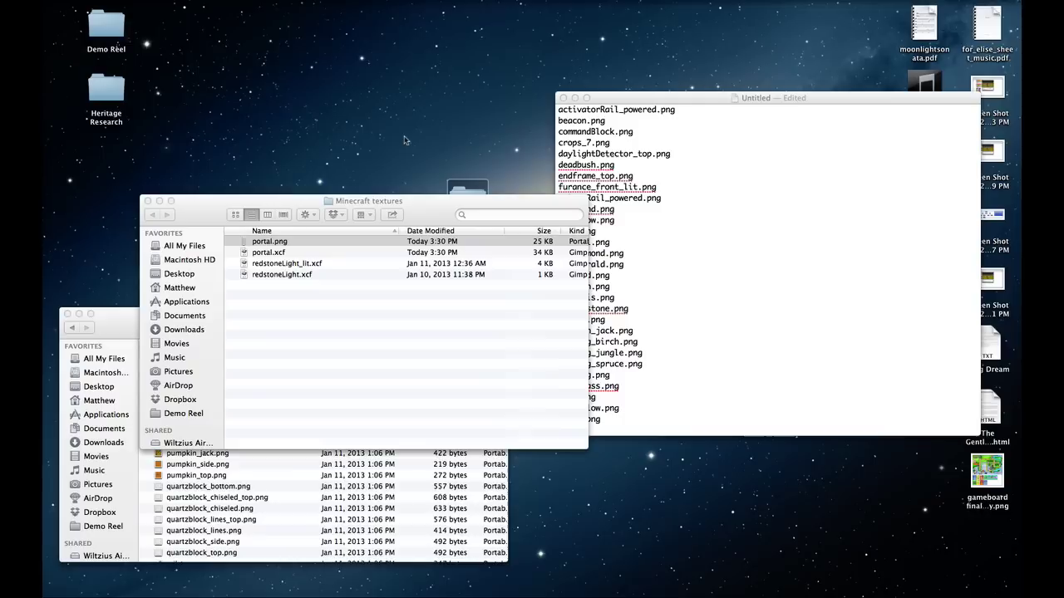
pyautogui.press('super+o')
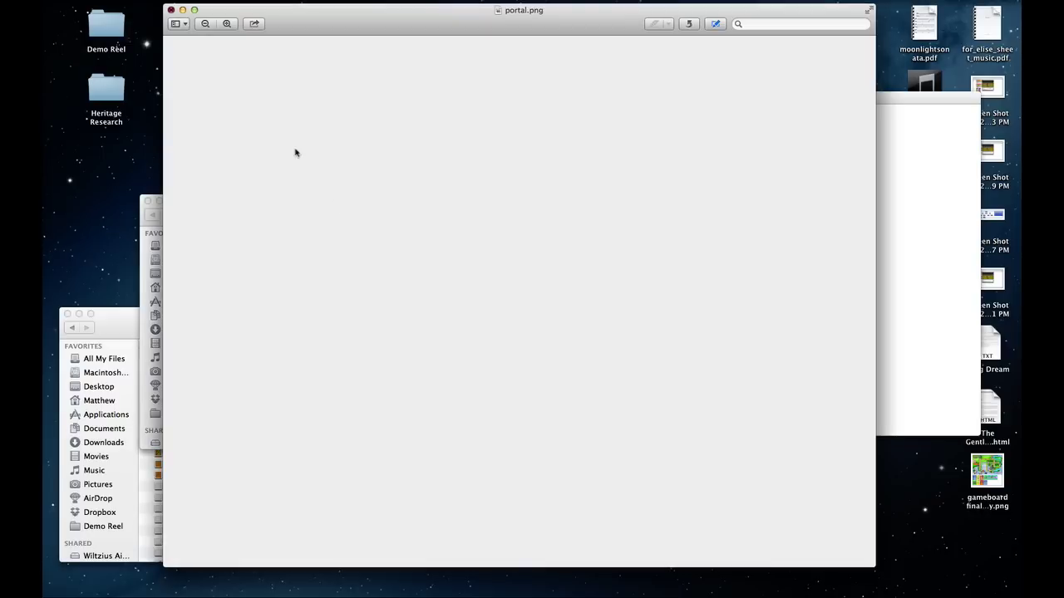
pyautogui.moveTo(397, 14); pyautogui.dragTo(426, 57)
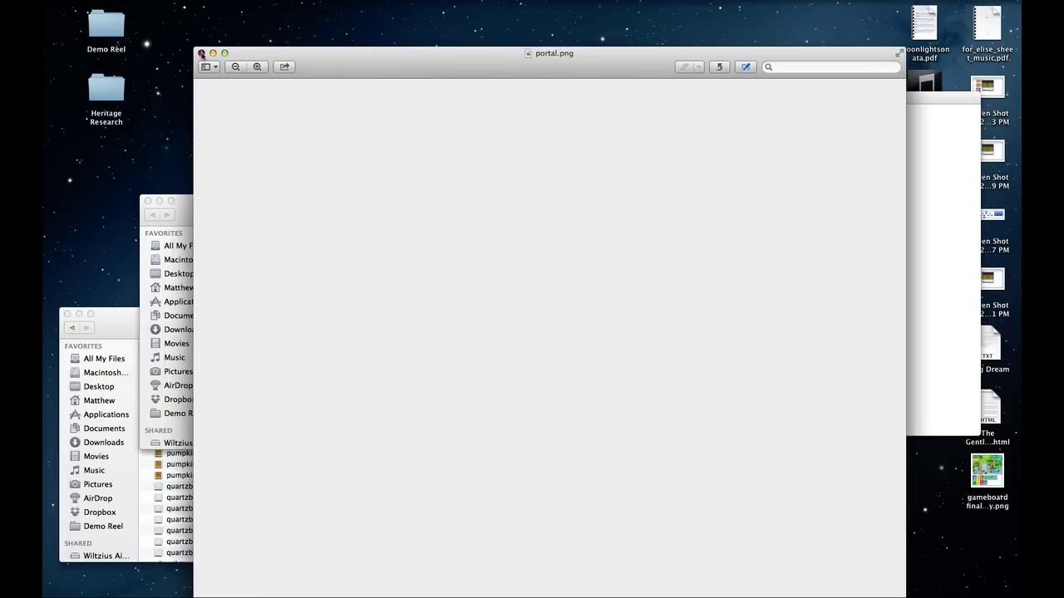
pyautogui.moveTo(675, 573)
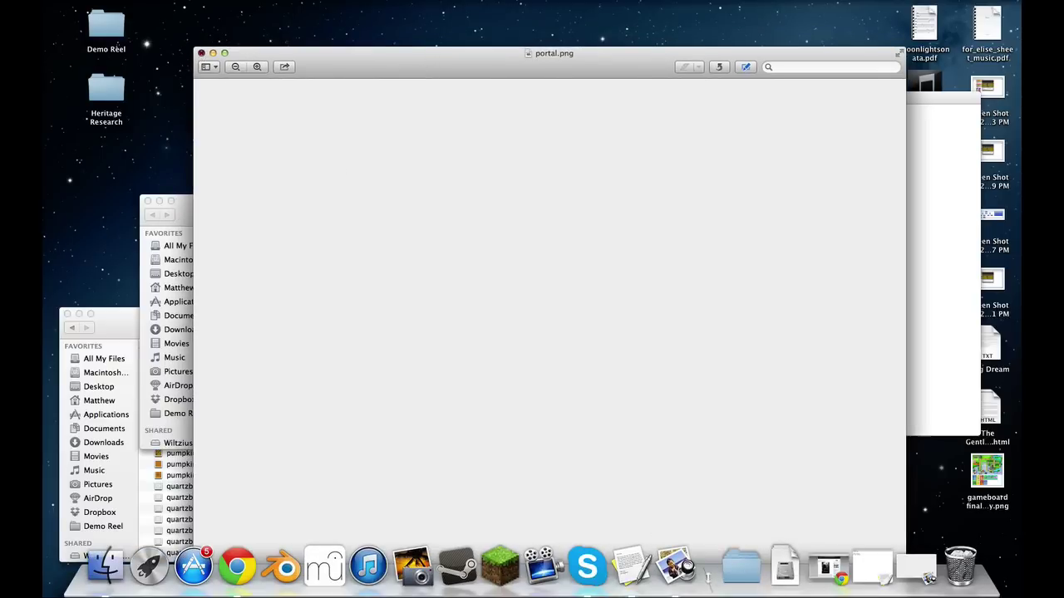
pyautogui.rightClick(675, 567)
pyautogui.click(711, 525)
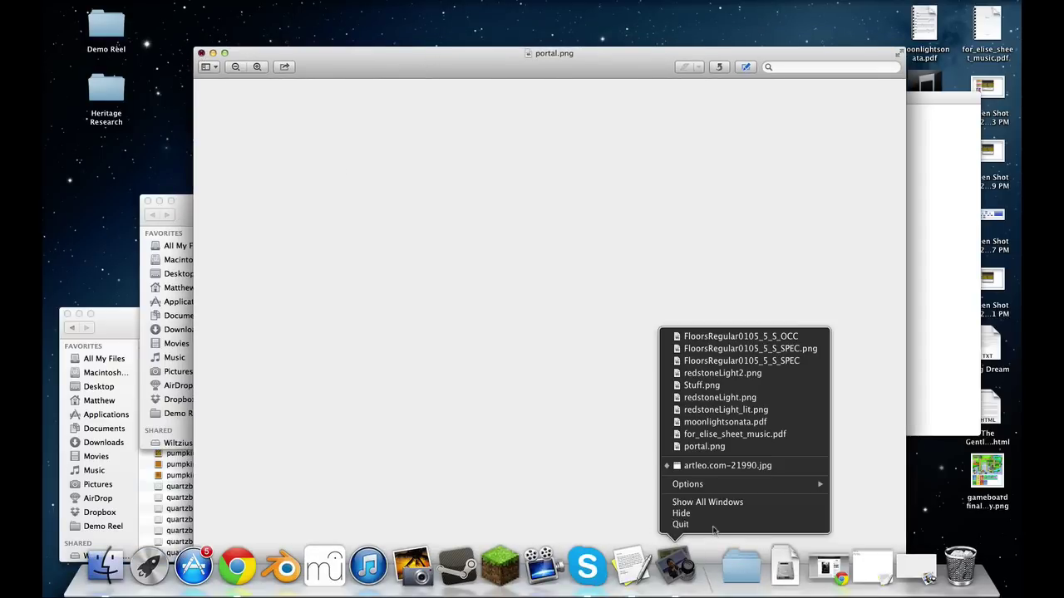
pyautogui.click(422, 387)
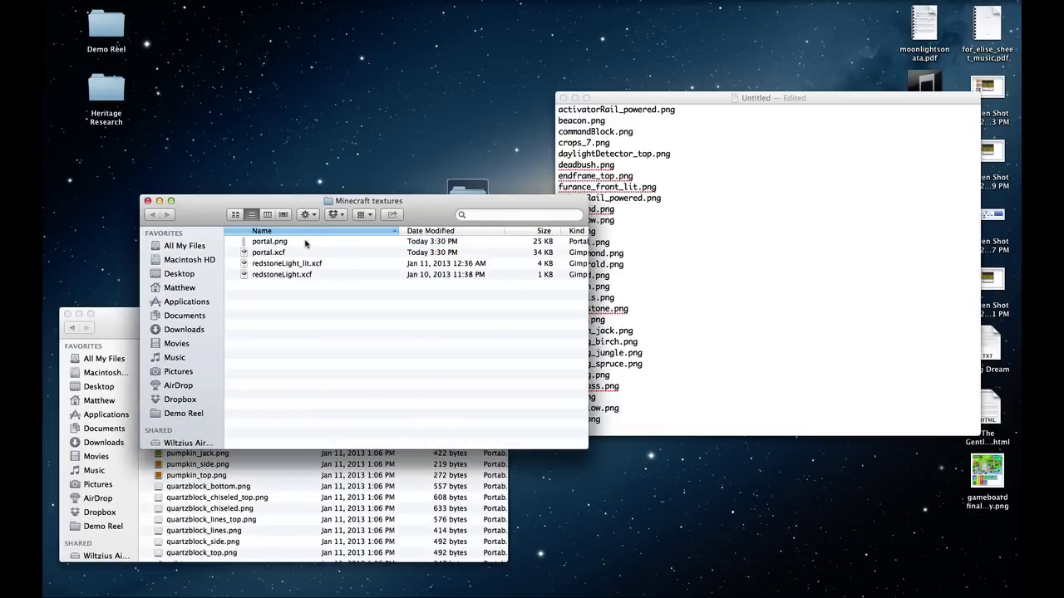
# Move portal.png from the Minecraft textures folder into the blocks folder, with both folder windows arranged in view
pyautogui.moveTo(329, 200); pyautogui.dragTo(654, 193)
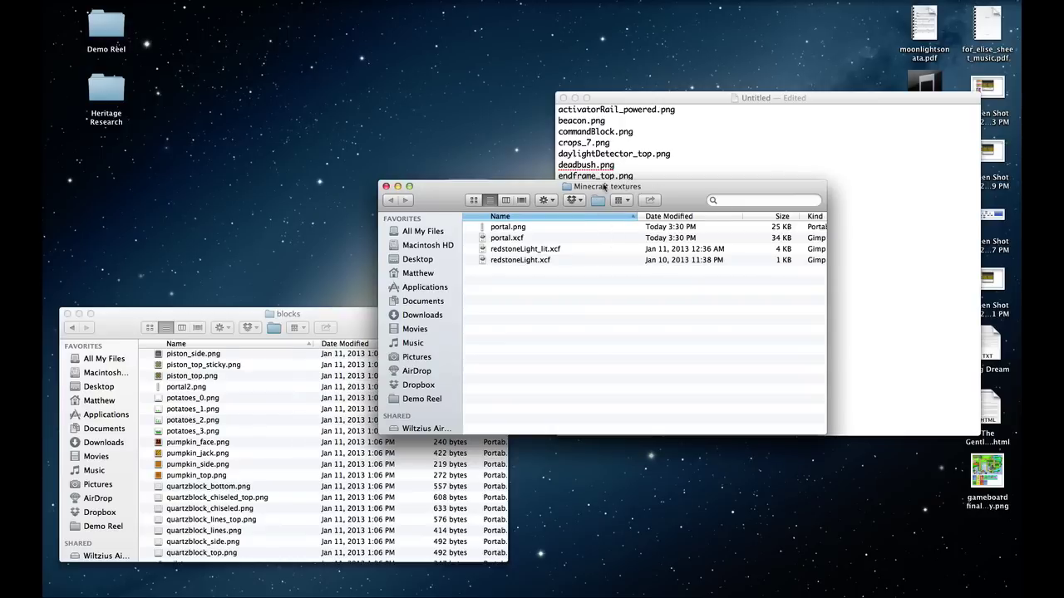
pyautogui.rightClick(600, 202)
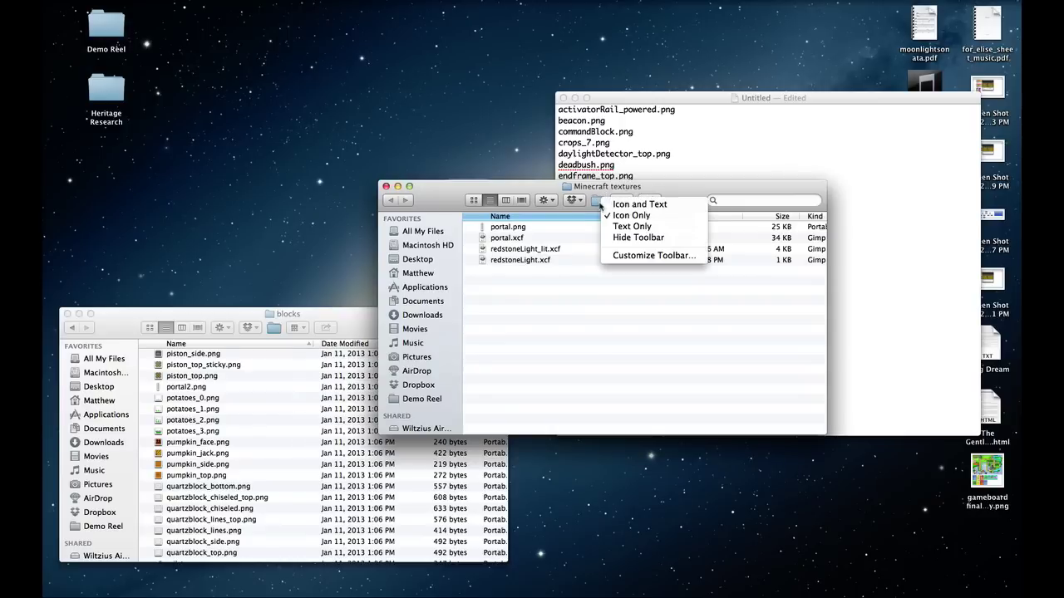
pyautogui.click(600, 206)
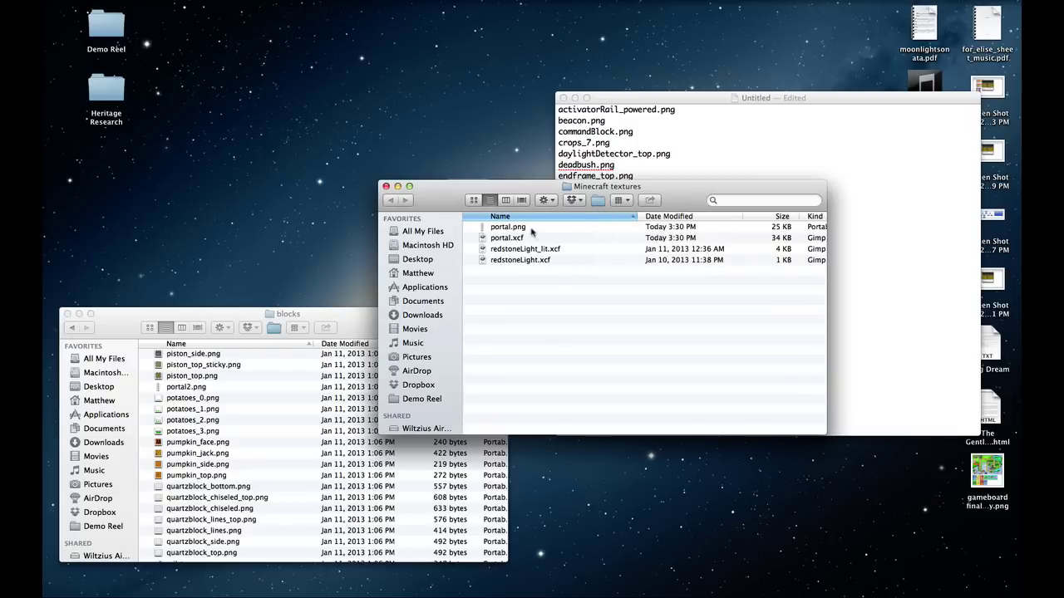
pyautogui.click(532, 232)
pyautogui.press('super+a')
pyautogui.click(519, 228)
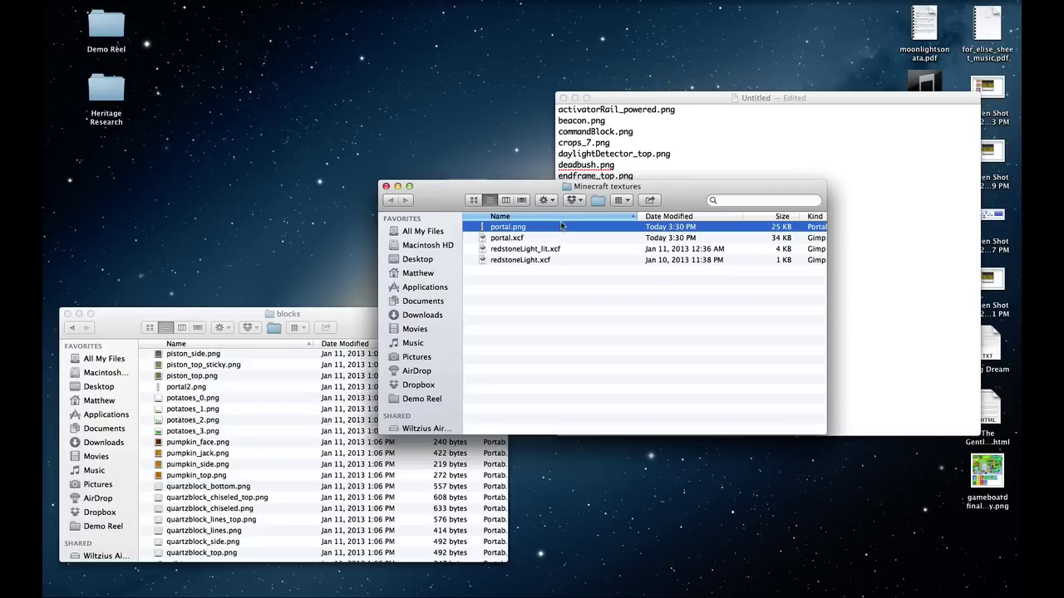
pyautogui.moveTo(502, 235); pyautogui.dragTo(265, 441)
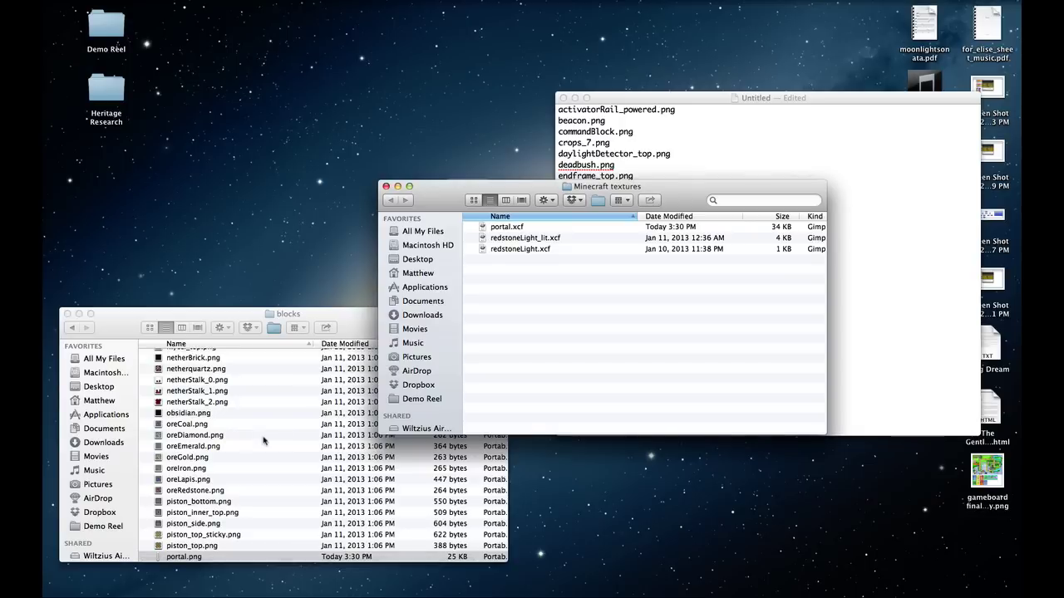
# Close both folder windows and switch to Minecraft, entering a creative world
pyautogui.click(385, 186)
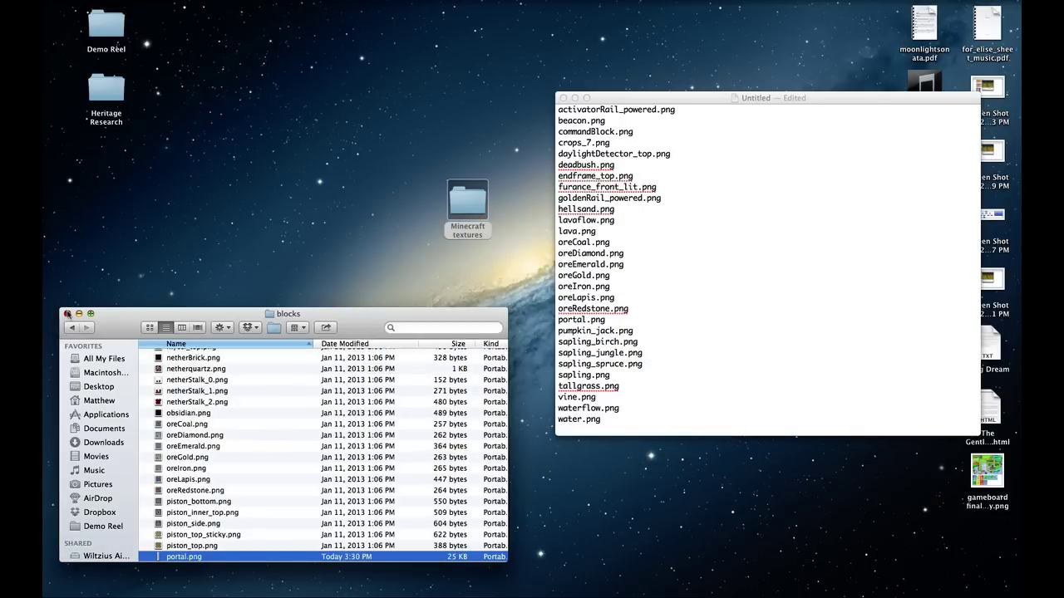
pyautogui.click(67, 313)
pyautogui.click(472, 530)
pyautogui.moveTo(541, 582)
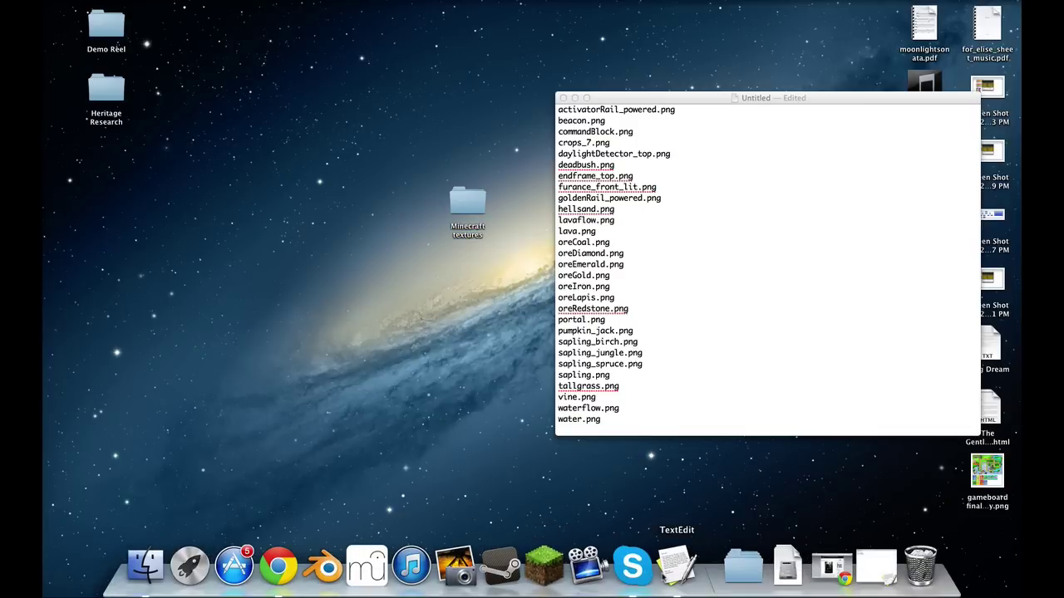
pyautogui.click(549, 568)
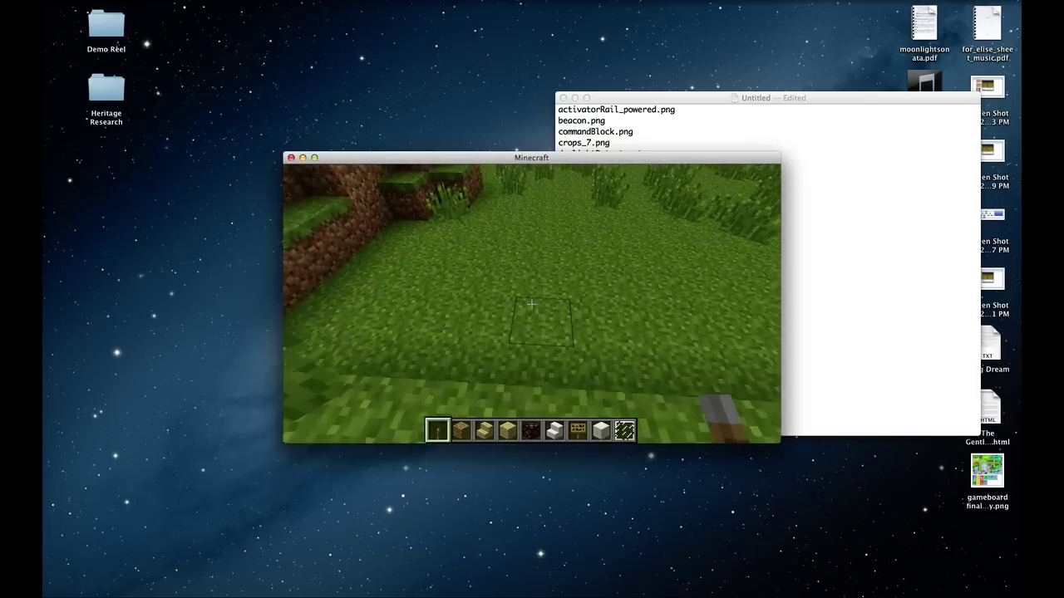
# Put Obsidian from the Building Blocks inventory into the last hotbar slot
pyautogui.press('e')
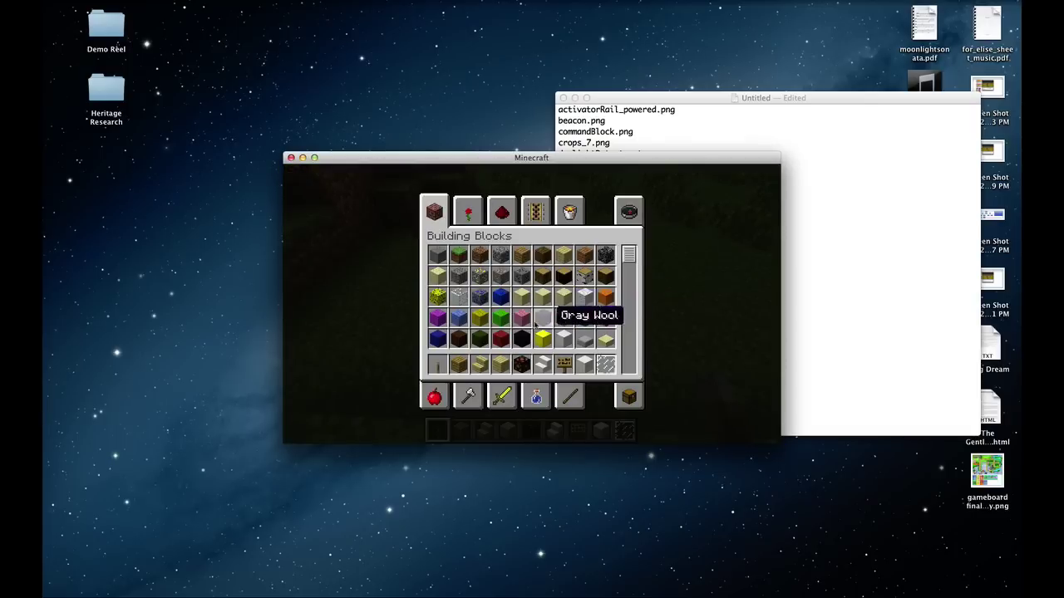
pyautogui.scroll(-8, 515, 325)
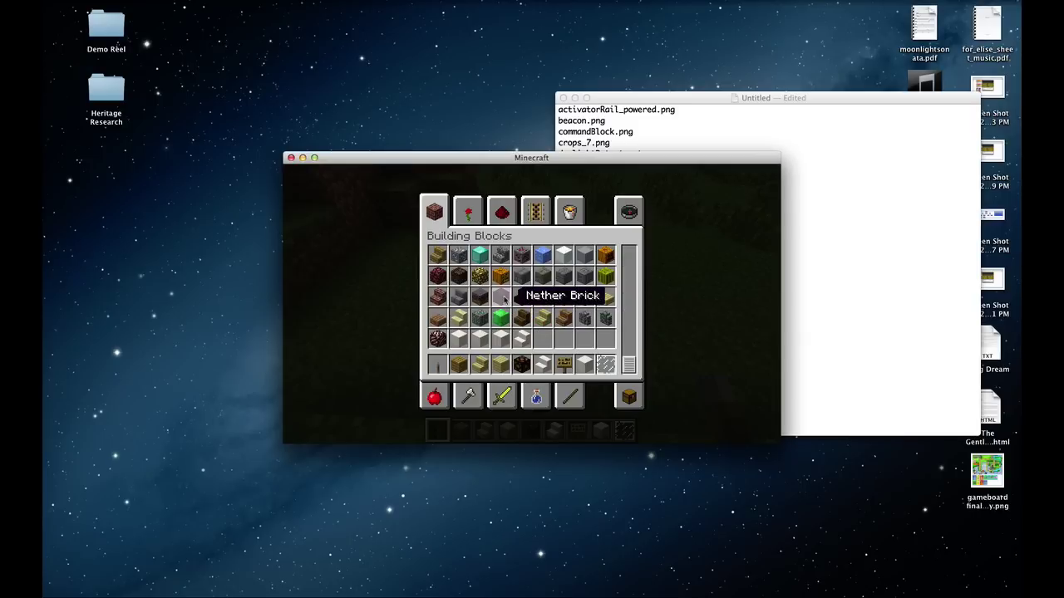
pyautogui.scroll(3, 504, 300)
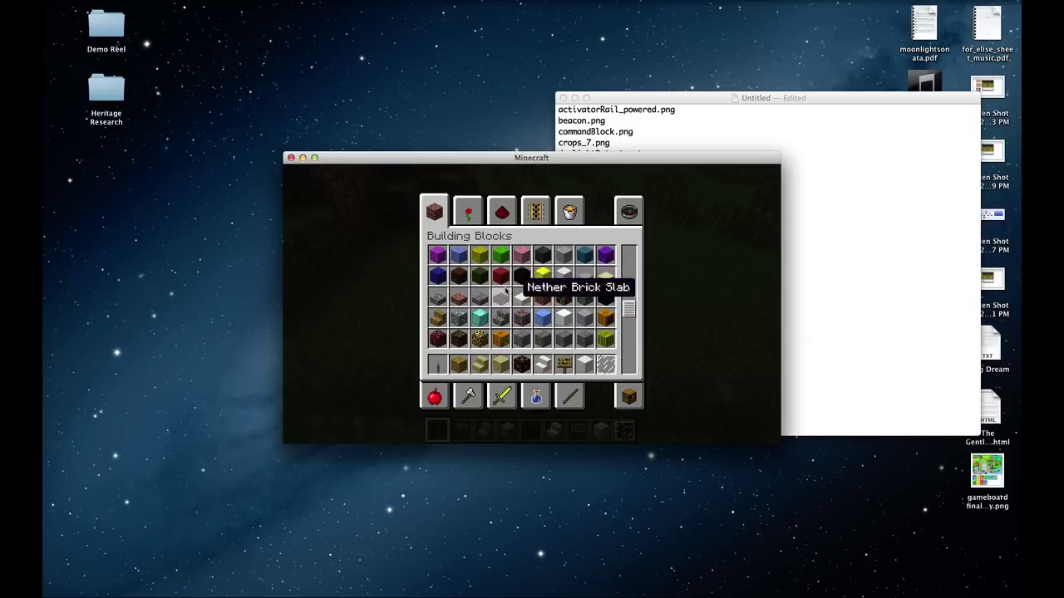
pyautogui.scroll(2, 522, 279)
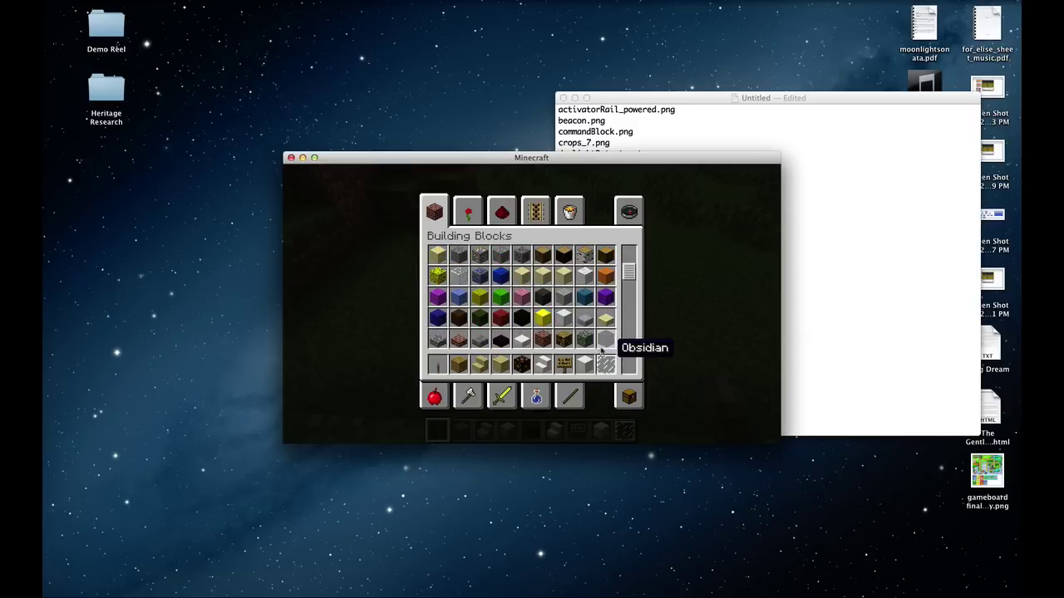
pyautogui.click(604, 342)
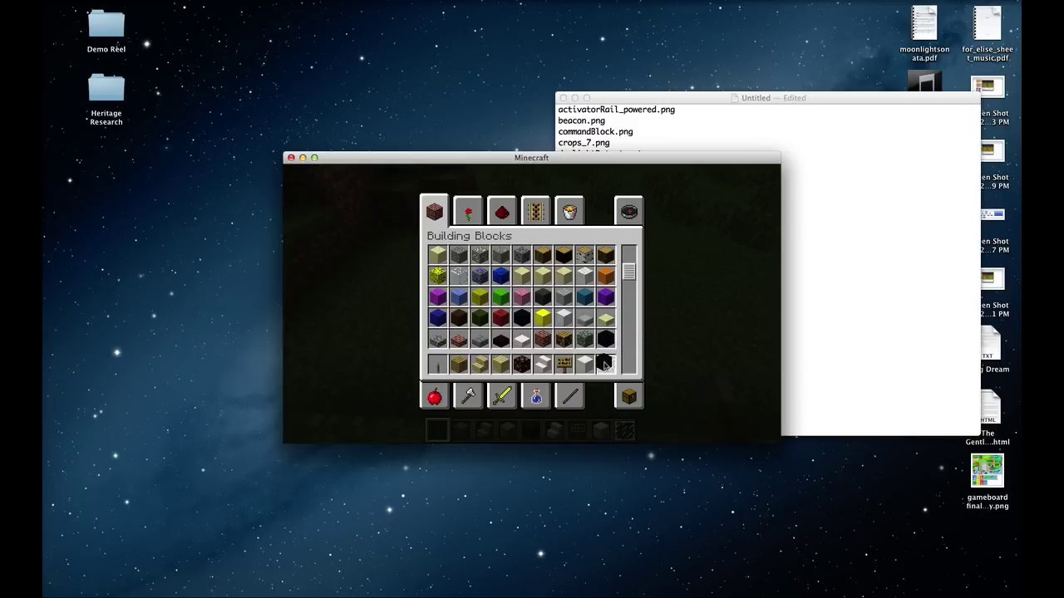
pyautogui.click(604, 366)
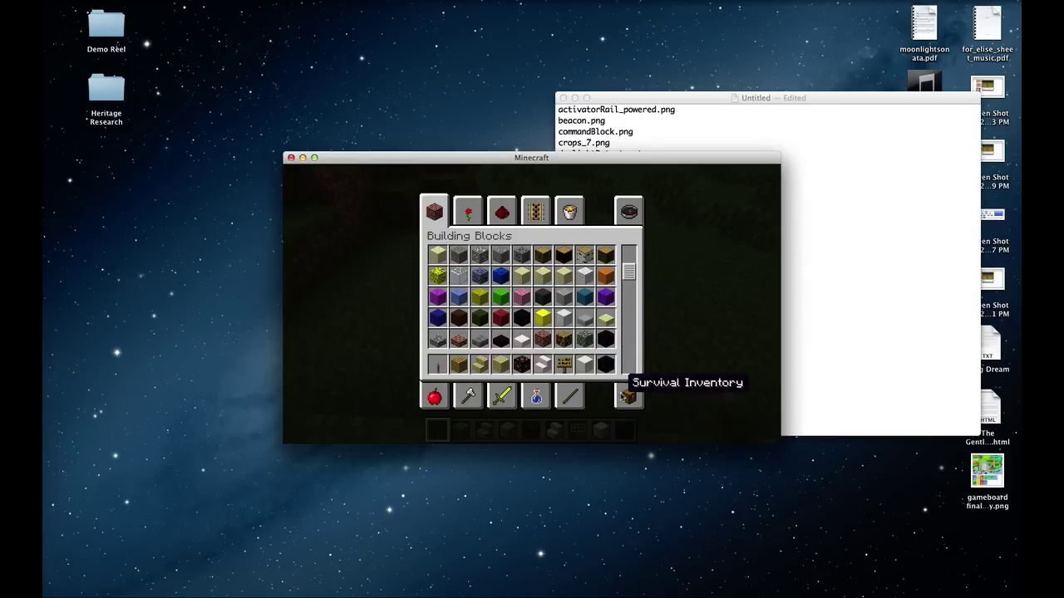
# Search the item inventory for "fl" and put flint and steel into the eighth hotbar slot
pyautogui.click(622, 208)
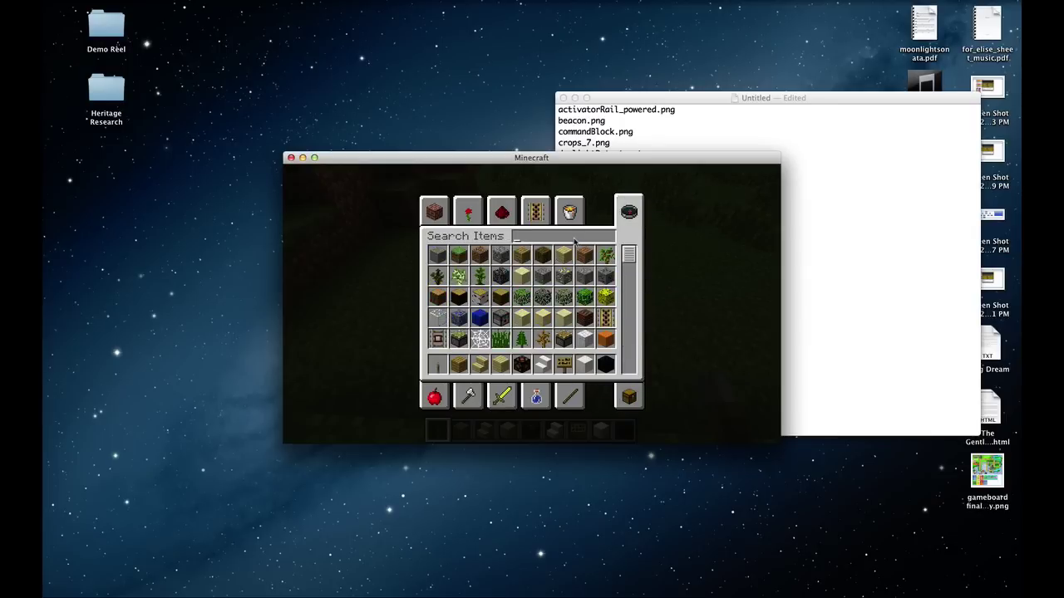
pyautogui.write('fl')
pyautogui.click(459, 255)
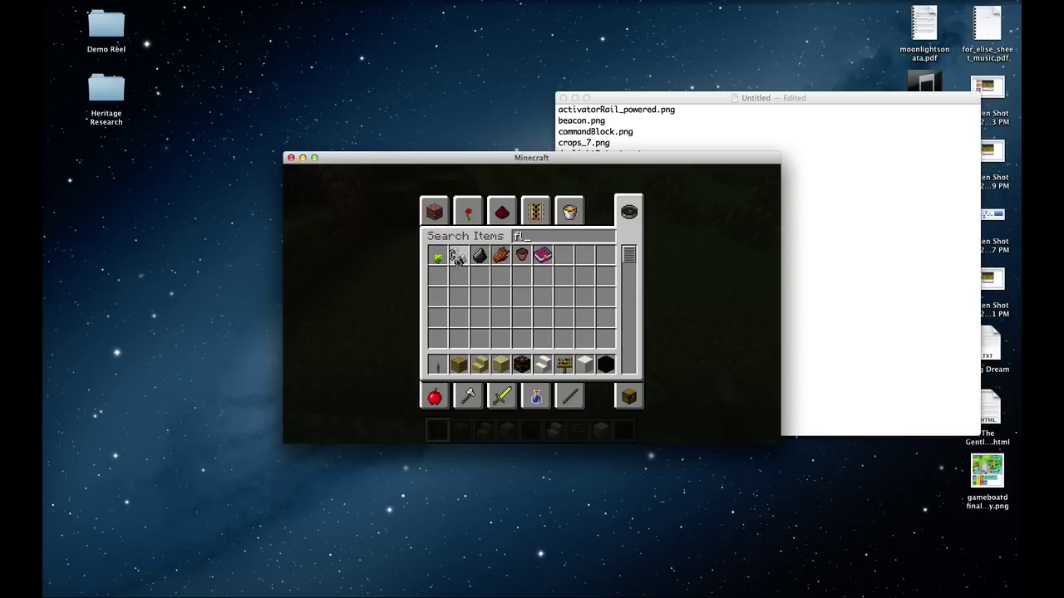
pyautogui.click(584, 363)
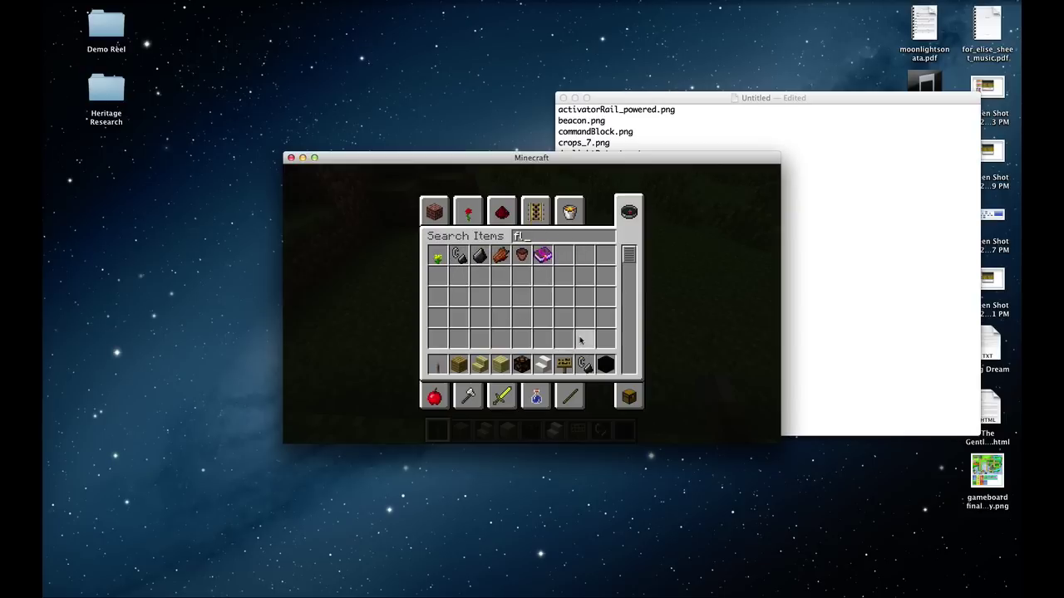
pyautogui.press('e')
# Place a straight row of obsidian blocks on the grass and build an obsidian column up from one end
pyautogui.scroll(-8, 579, 335)
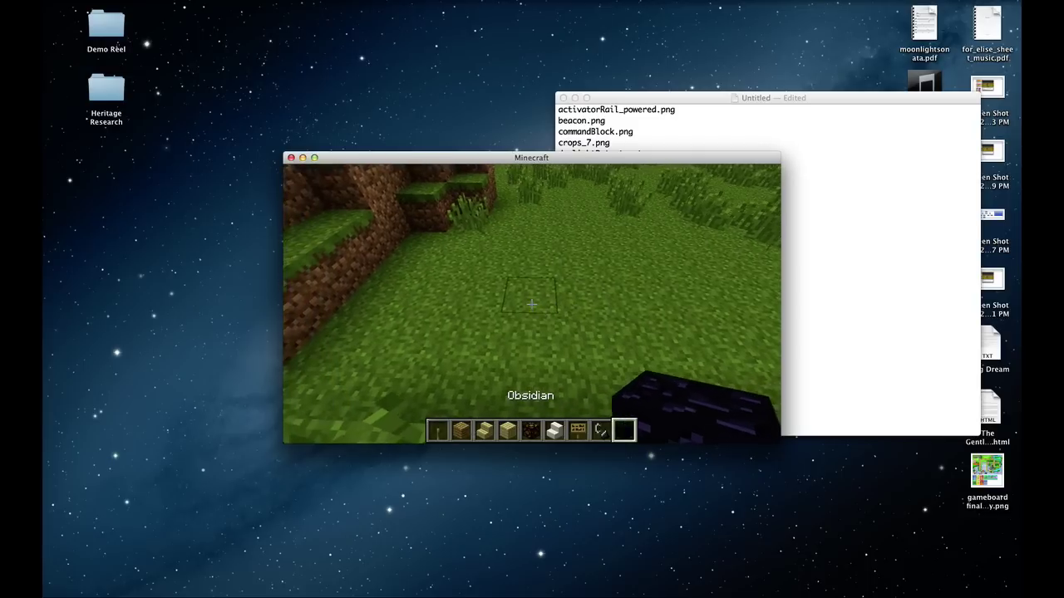
pyautogui.rightClick(531, 304)
pyautogui.rightClick(531, 304)
pyautogui.press('s')
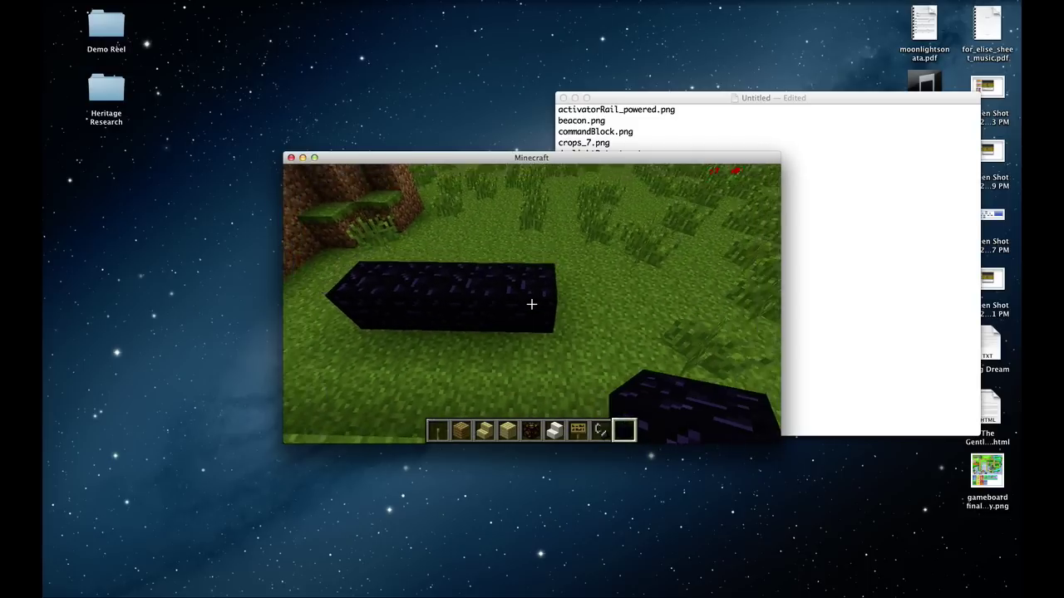
pyautogui.rightClick(531, 304)
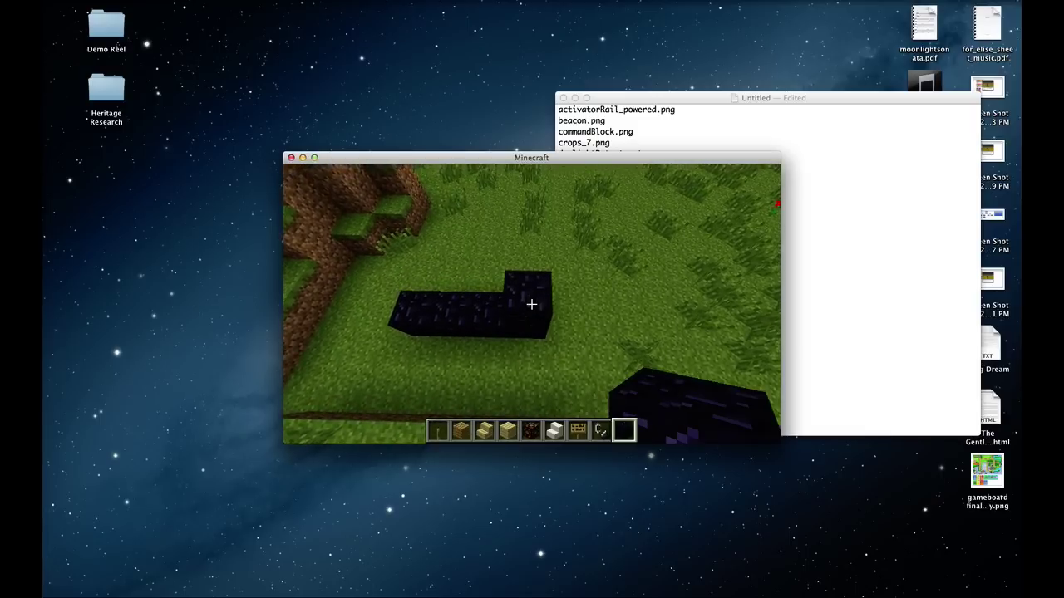
pyautogui.rightClick(531, 304)
pyautogui.rightClick(532, 304)
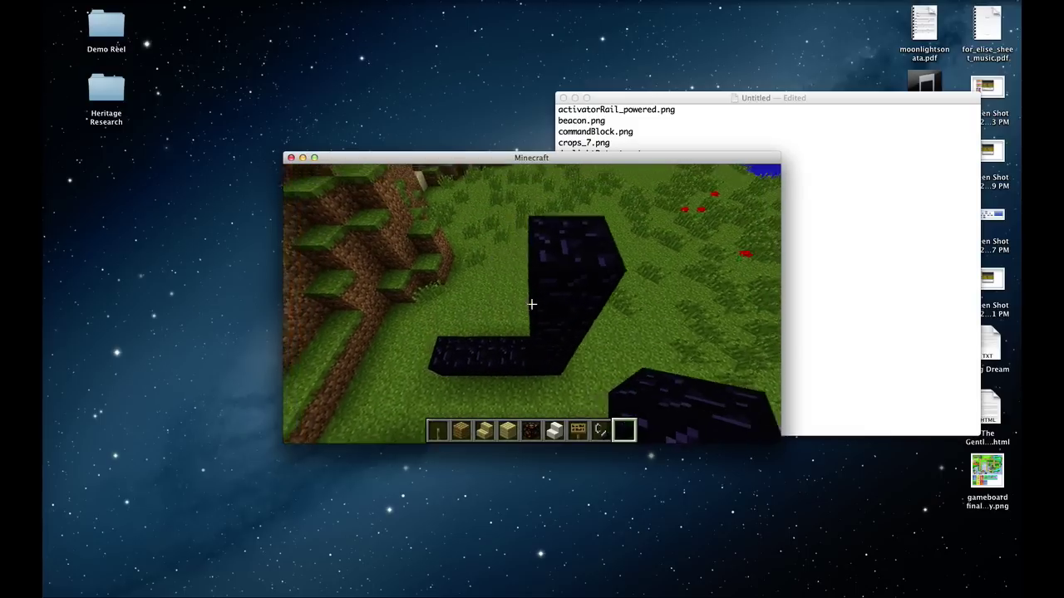
# Complete the obsidian portal frame with its top row and second column, and light it with flint and steel
pyautogui.rightClick(531, 304)
pyautogui.rightClick(531, 305)
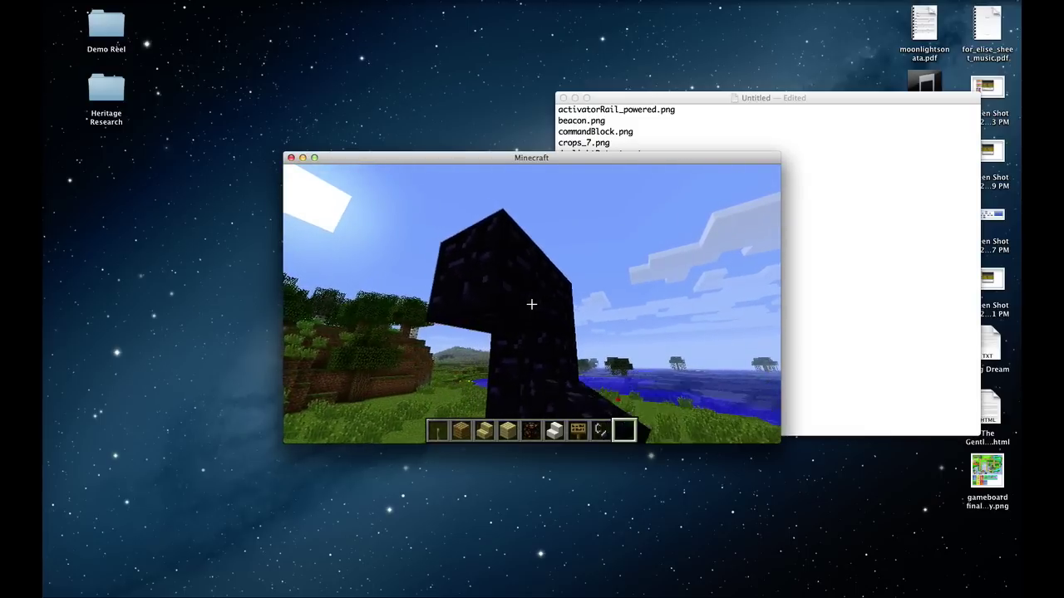
pyautogui.rightClick(531, 304)
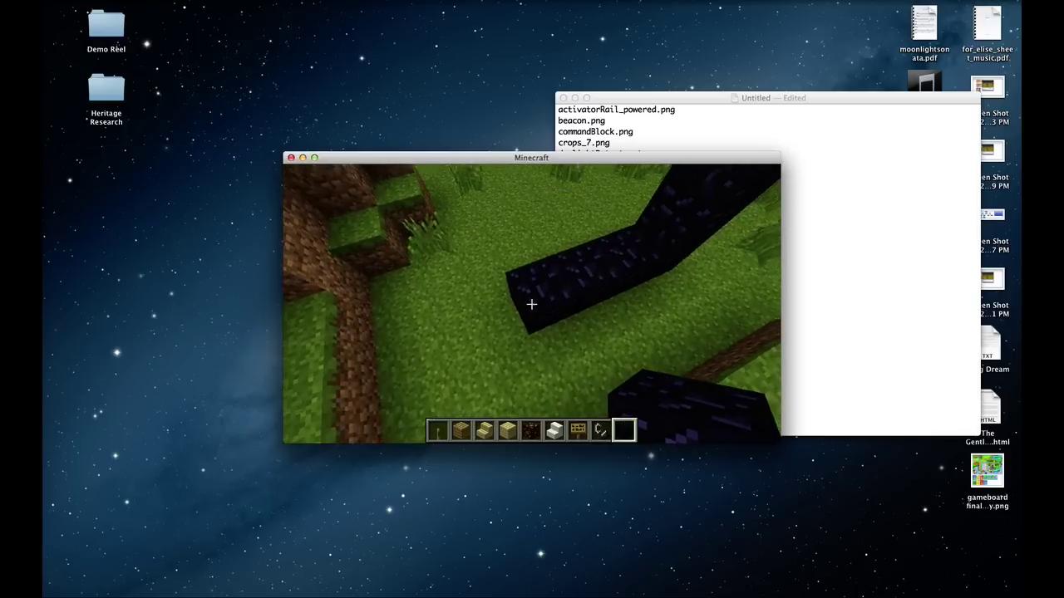
pyautogui.rightClick(531, 304)
pyautogui.rightClick(531, 304)
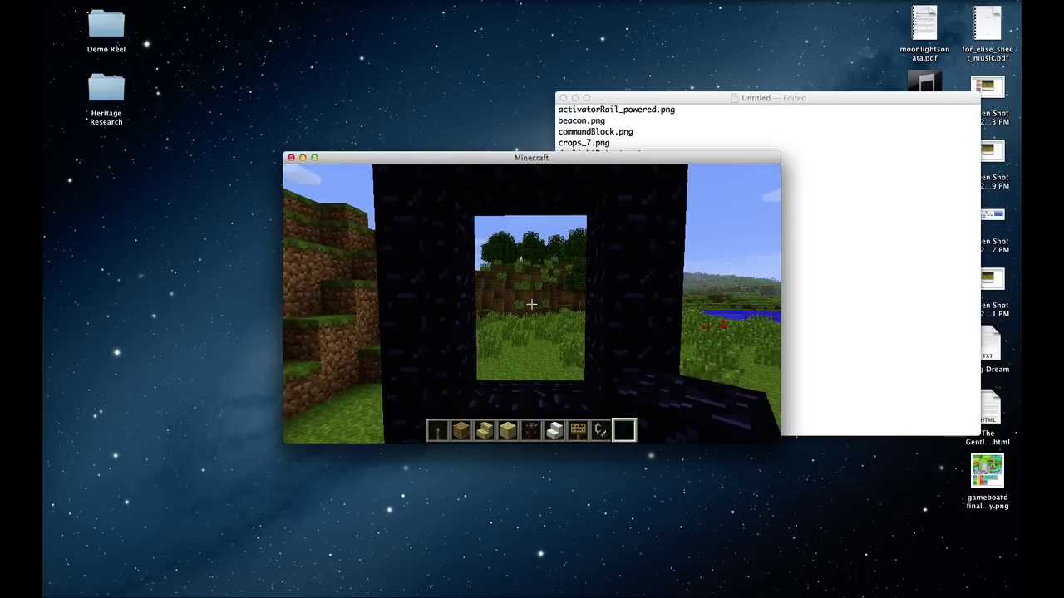
pyautogui.scroll(2, 531, 304)
pyautogui.scroll(-1, 531, 304)
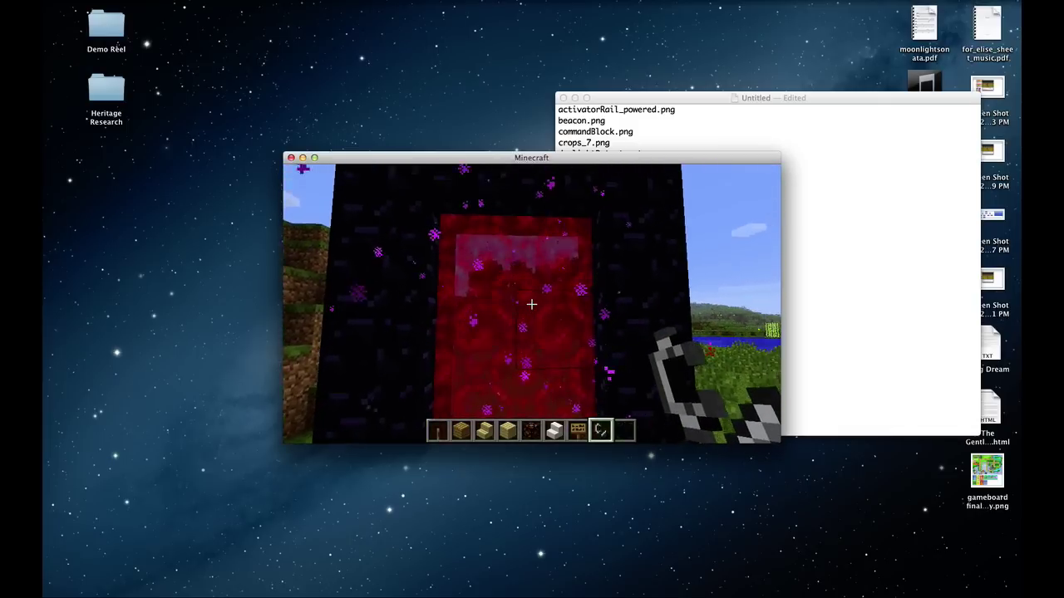
# Walk around the lit obsidian portal to examine its recoloured texture from the front and the side
pyautogui.press('w')
pyautogui.press('s')
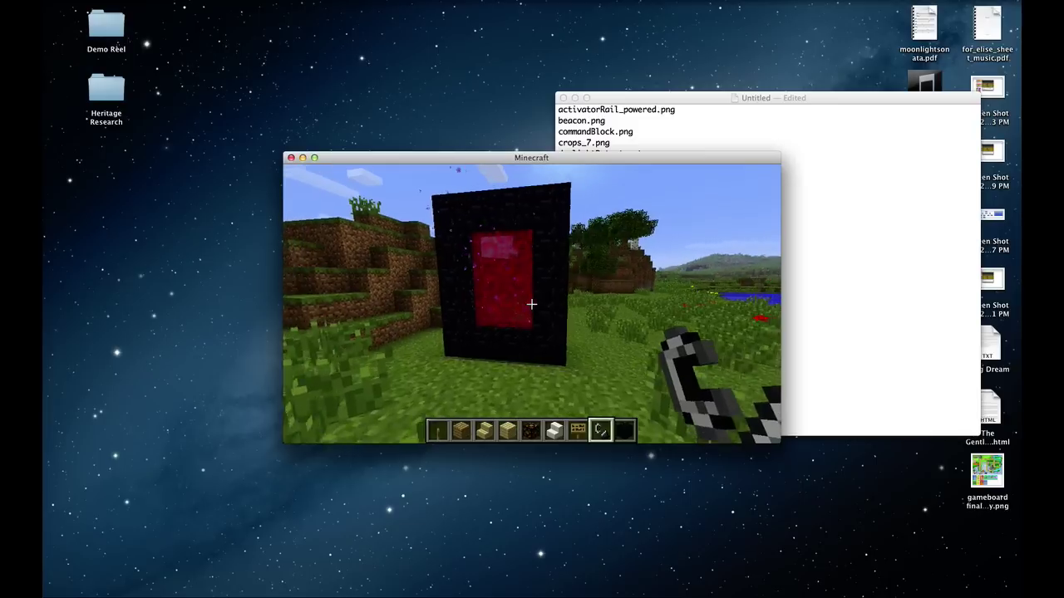
pyautogui.press('w')
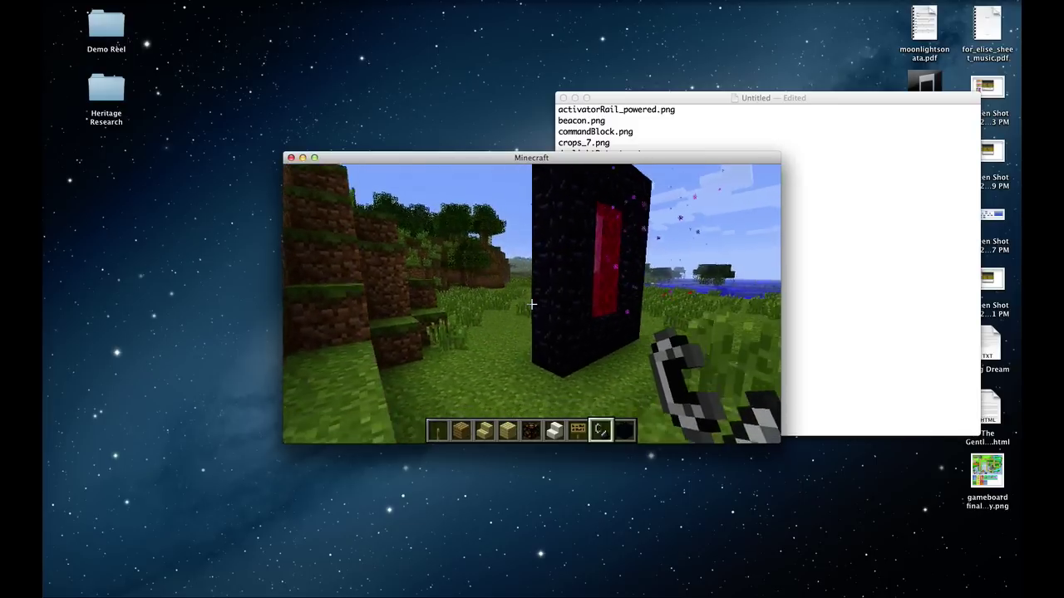
pyautogui.press('d')
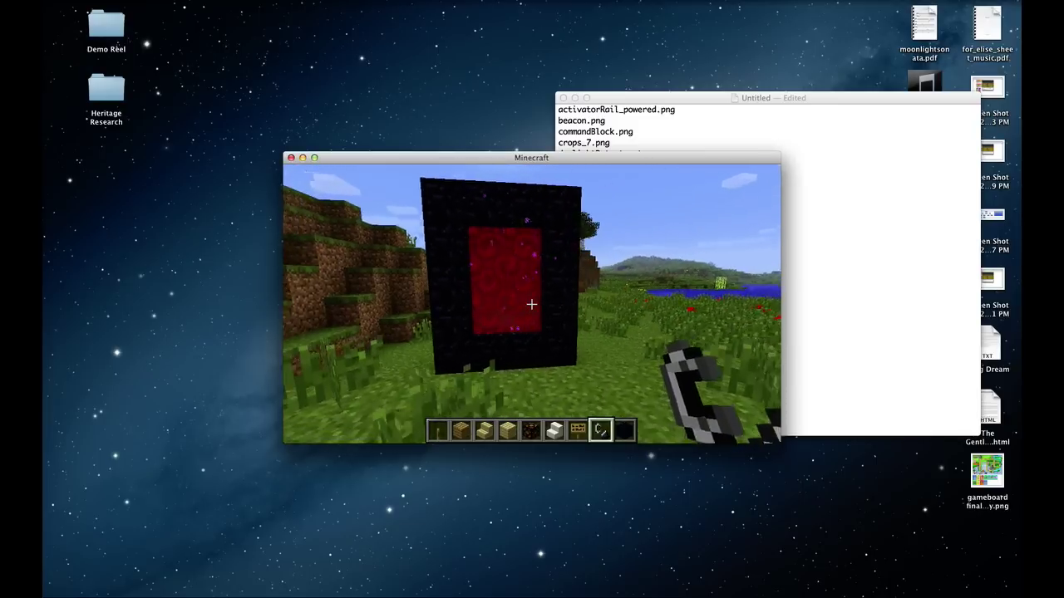
# Travel through the portal to the Nether, examine the portal there, and go back through it to the Overworld
pyautogui.press('w')
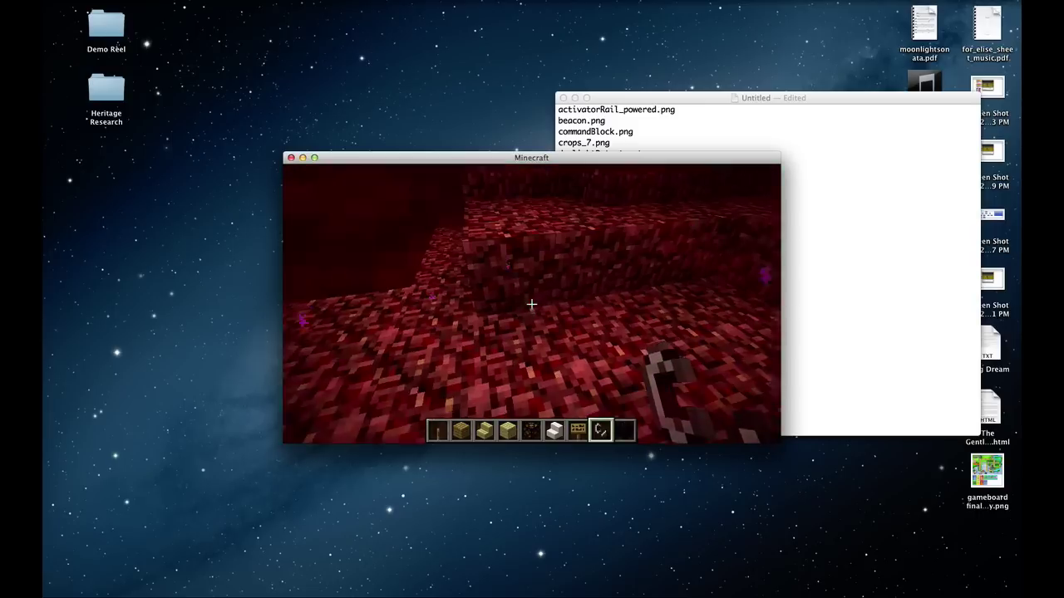
pyautogui.moveTo(532, 304)
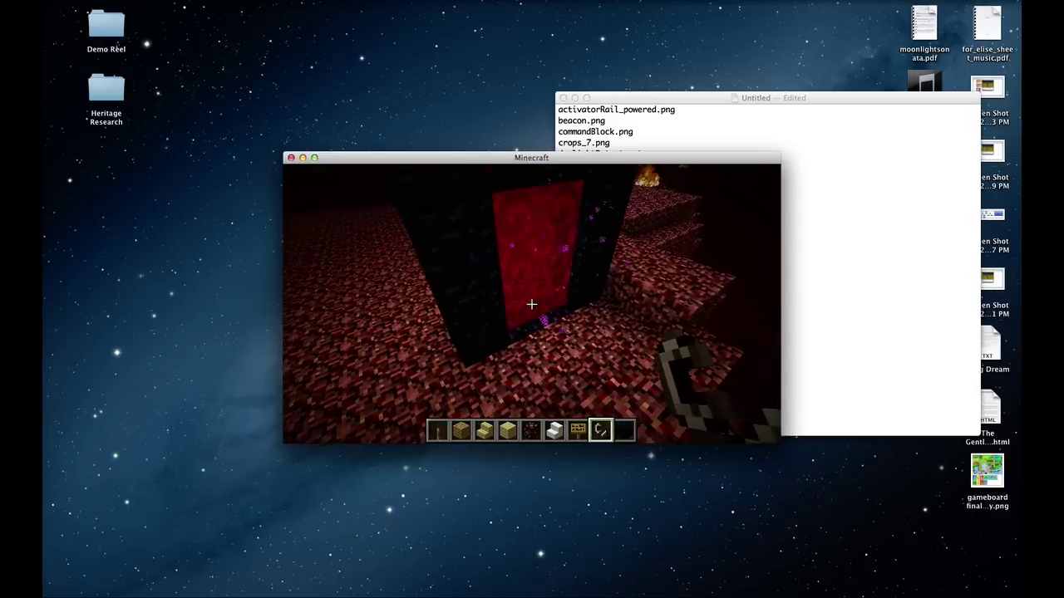
pyautogui.press('w')
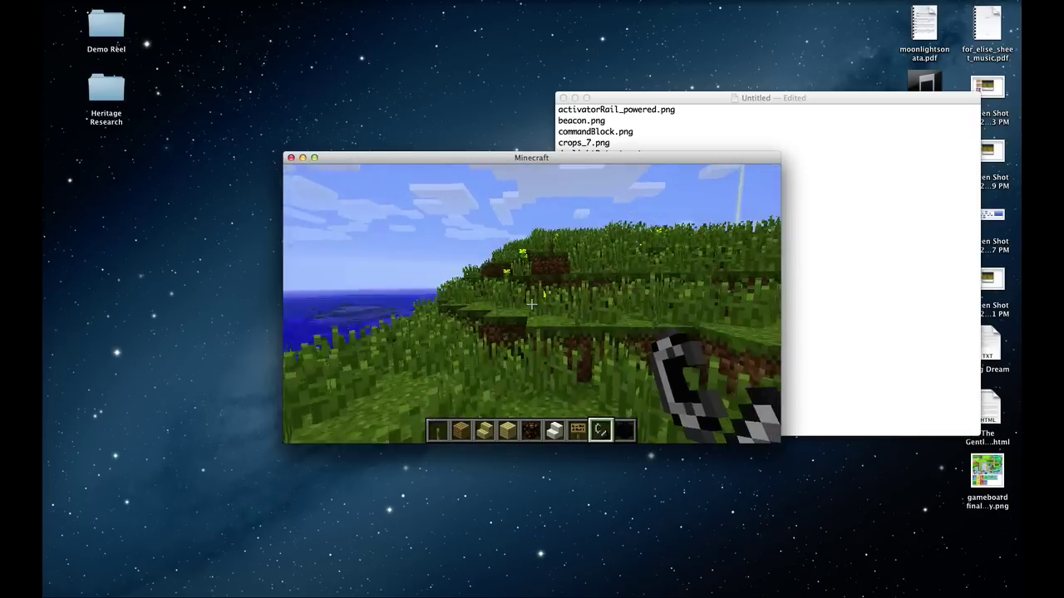
# Save the world and quit Minecraft, then move the text document listing the texture files to the middle of the desktop
pyautogui.press('Escape')
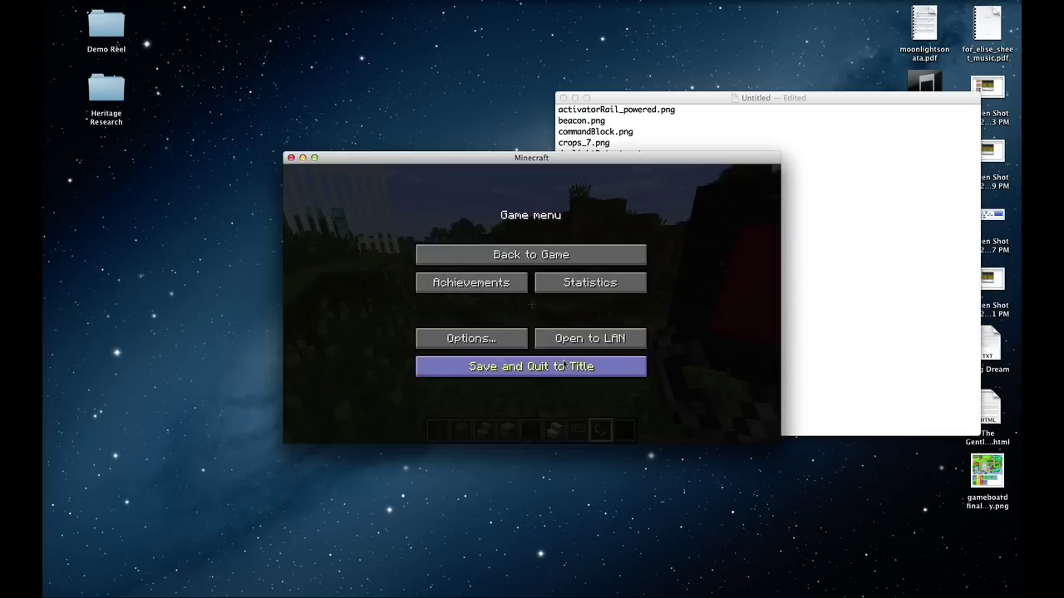
pyautogui.click(532, 365)
pyautogui.click(592, 400)
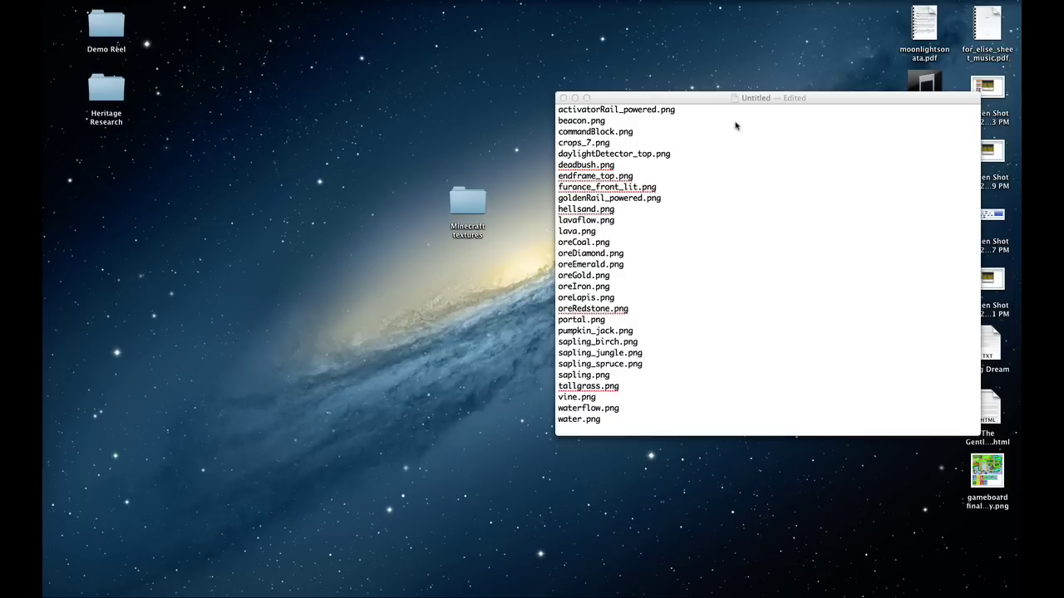
pyautogui.moveTo(807, 103); pyautogui.dragTo(608, 166)
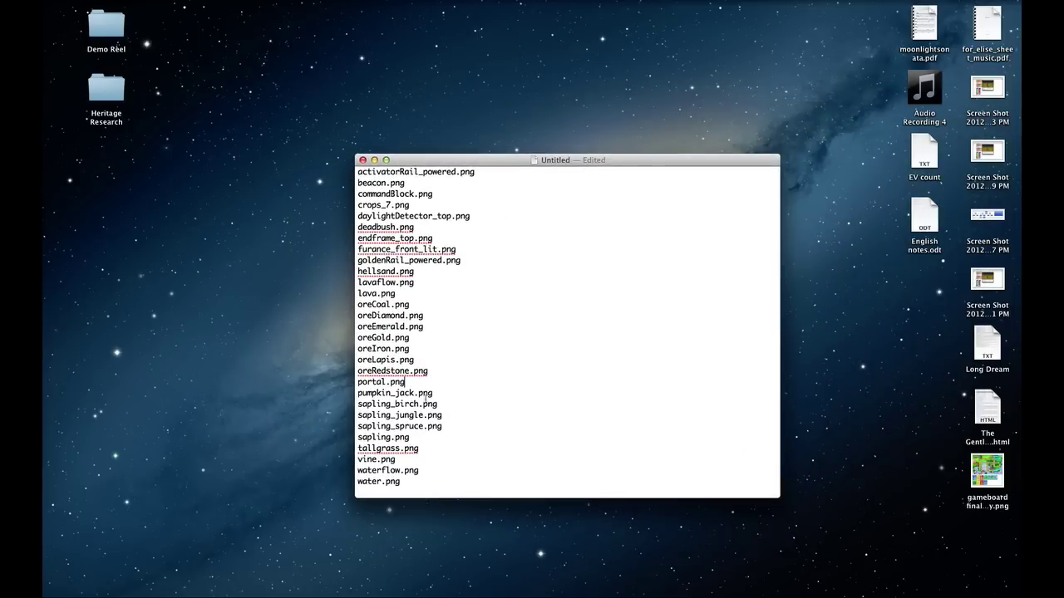